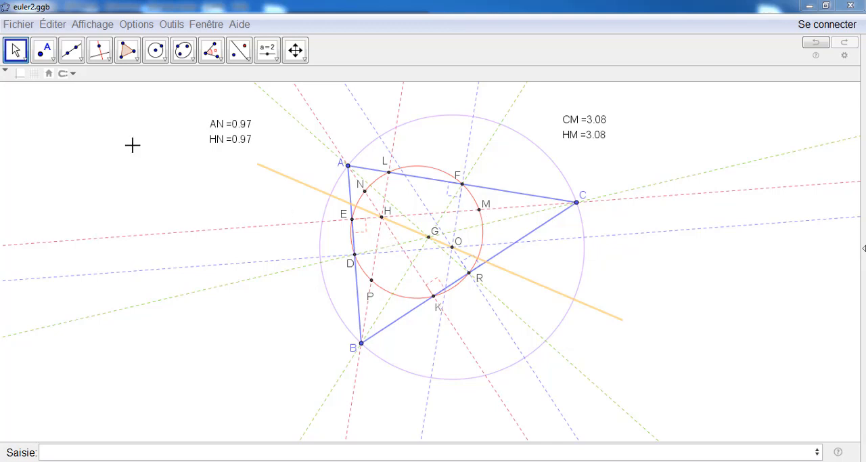
Open a new blank construction window, maximize it, and hide the coordinate axes in the graphics view
left_click(18, 25)
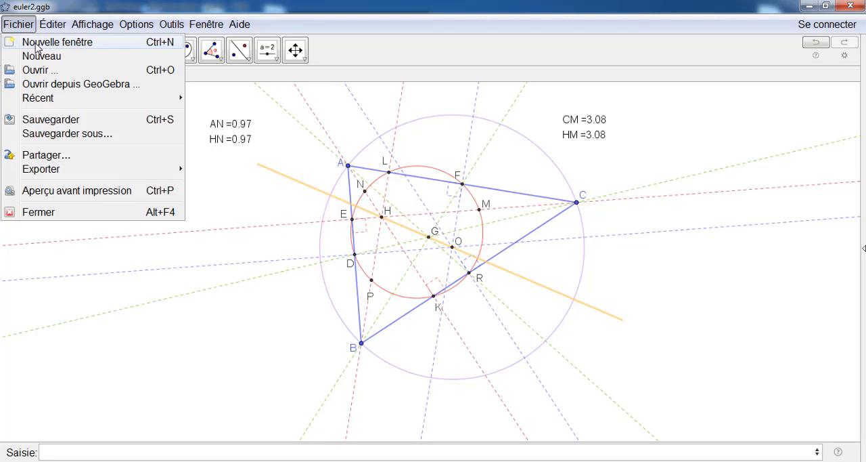
left_click(38, 48)
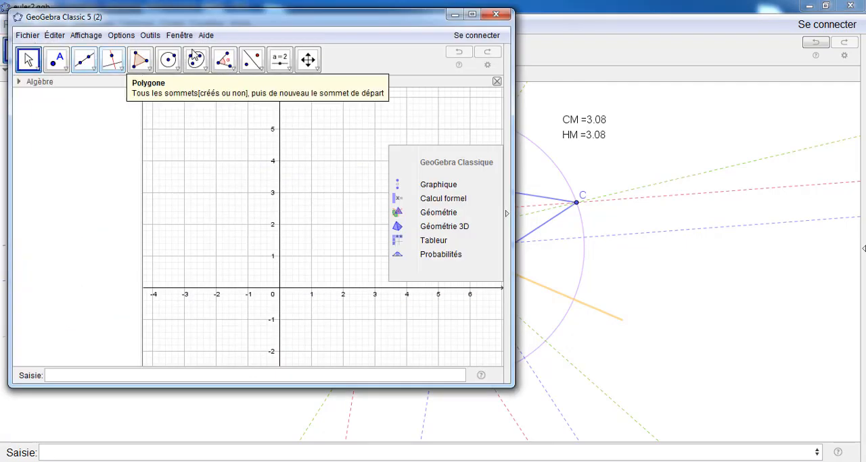
left_click(472, 14)
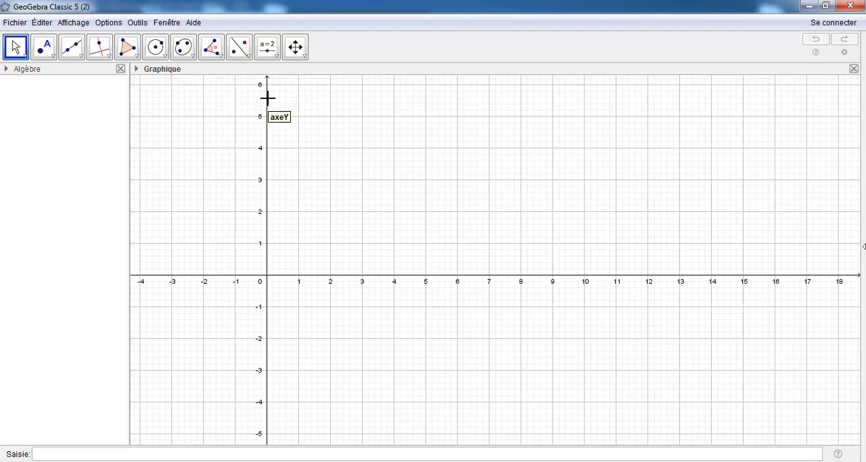
left_click(136, 71)
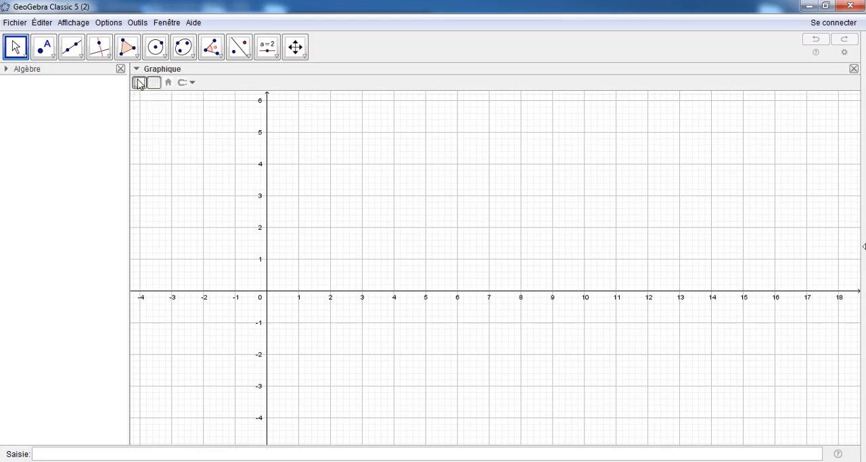
left_click(139, 83)
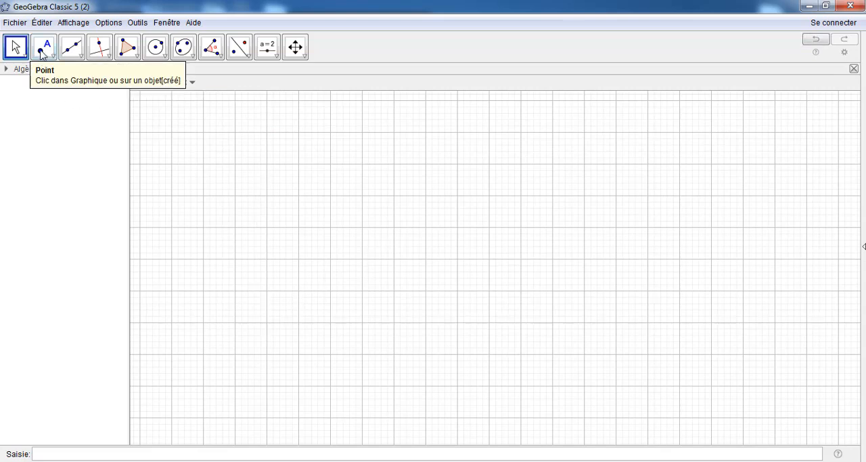
left_click(127, 49)
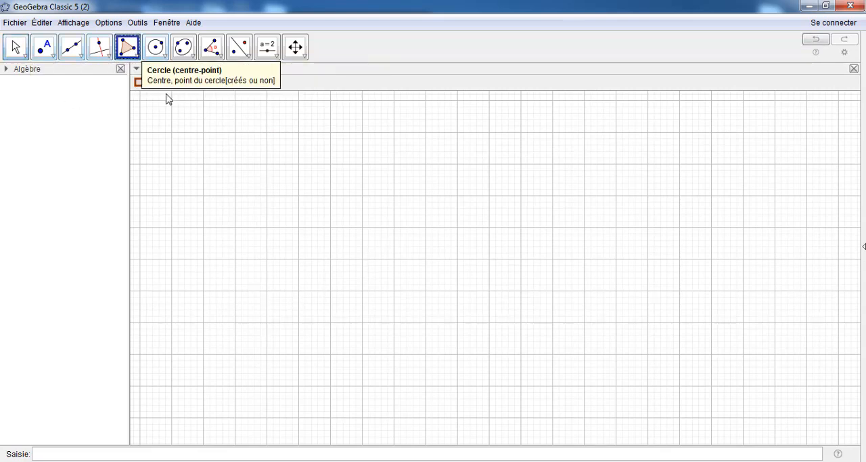
left_click(299, 165)
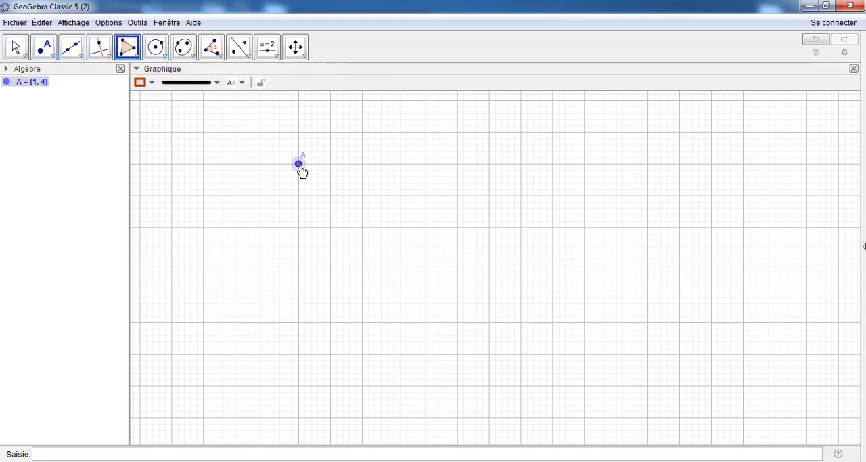
left_click(550, 219)
left_click(257, 348)
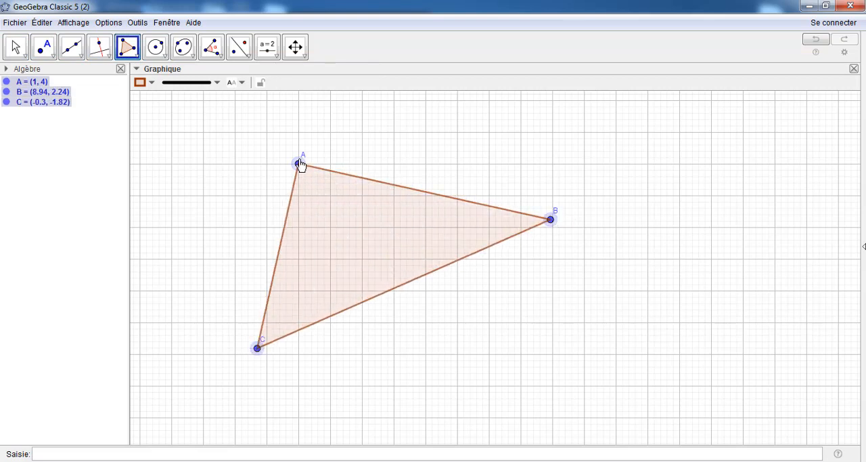
left_click(300, 164)
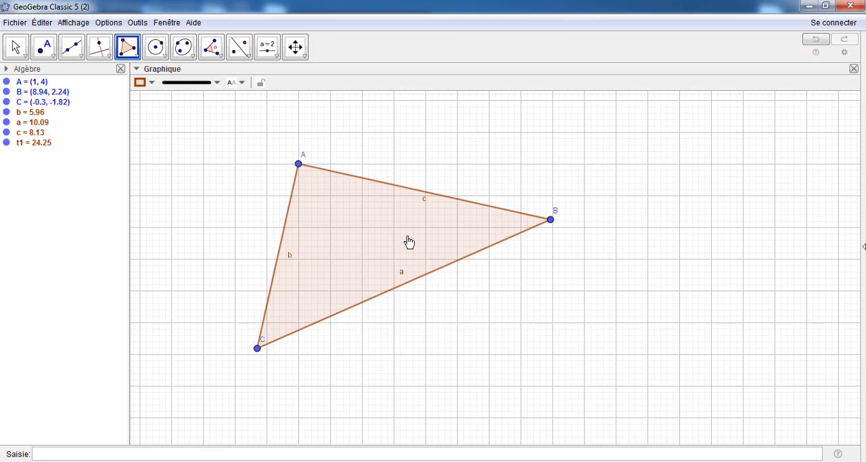
left_click(819, 42)
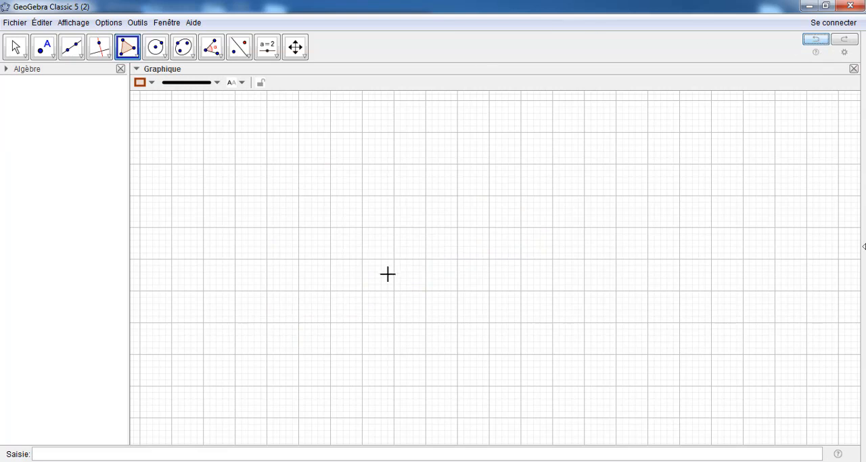
Set the labelling option to label only new points (Seulement les nouveaux points)
left_click(110, 23)
mouse_move(129, 64)
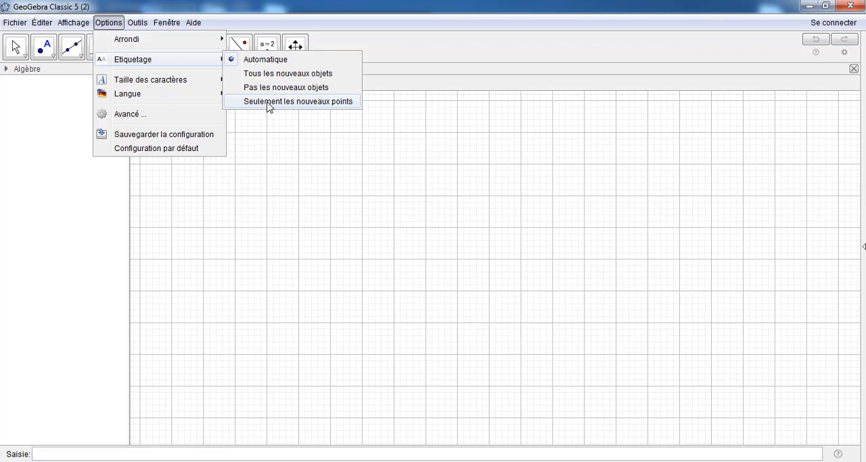
left_click(318, 103)
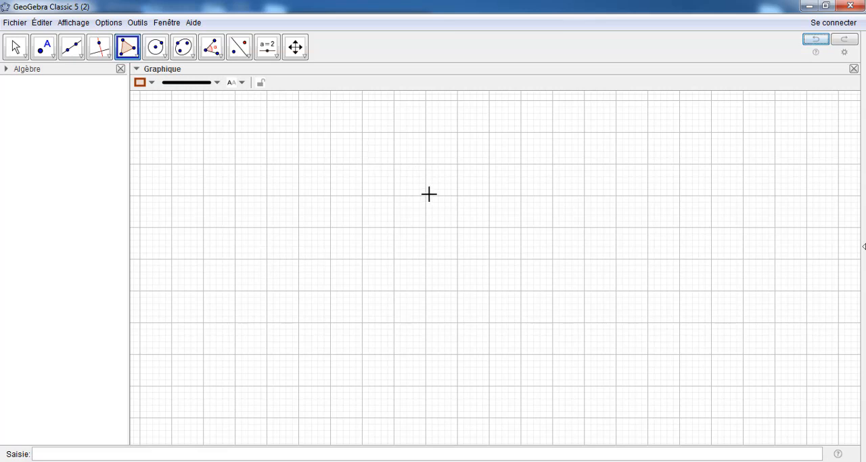
Draw triangle ABC as a polygon with A at (2, 4), B at about (-0.94, -0.72) and C at about (7.8, 0.3)
left_click(127, 52)
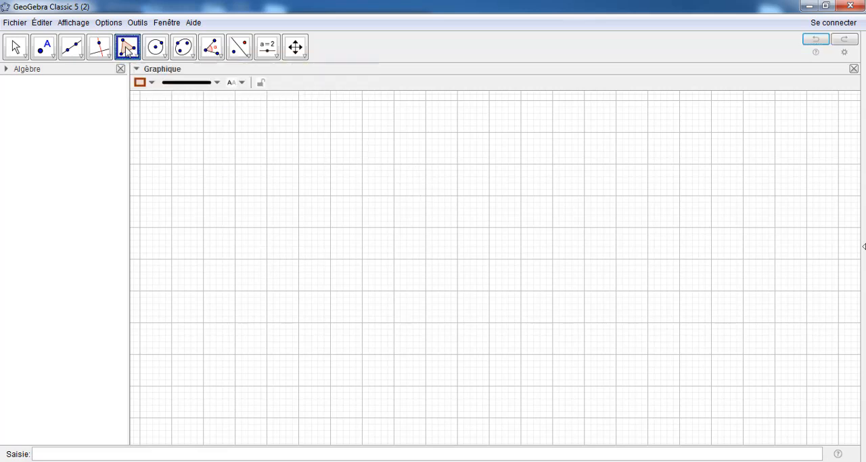
left_click(331, 164)
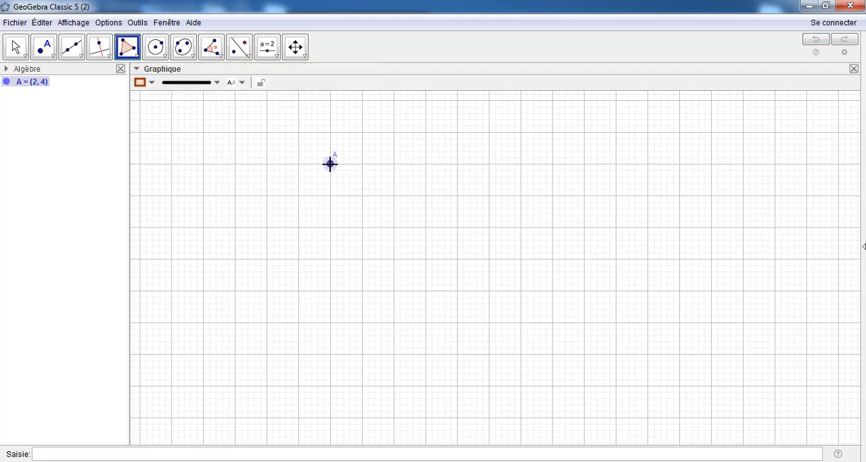
left_click(237, 313)
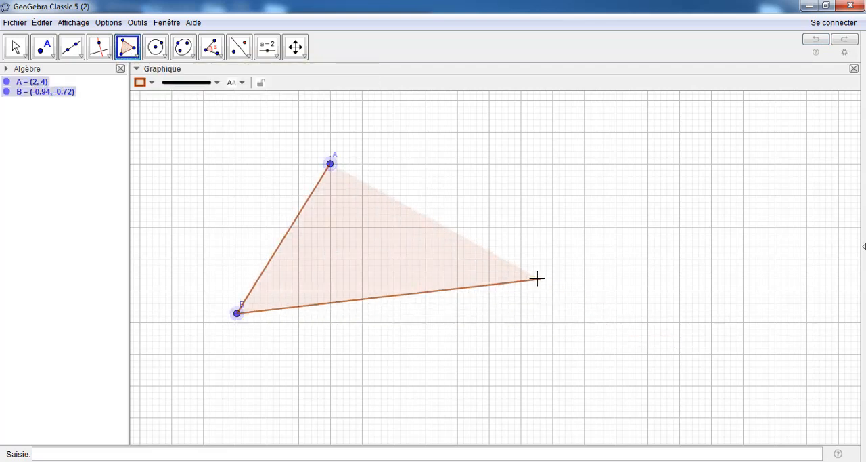
left_click(514, 280)
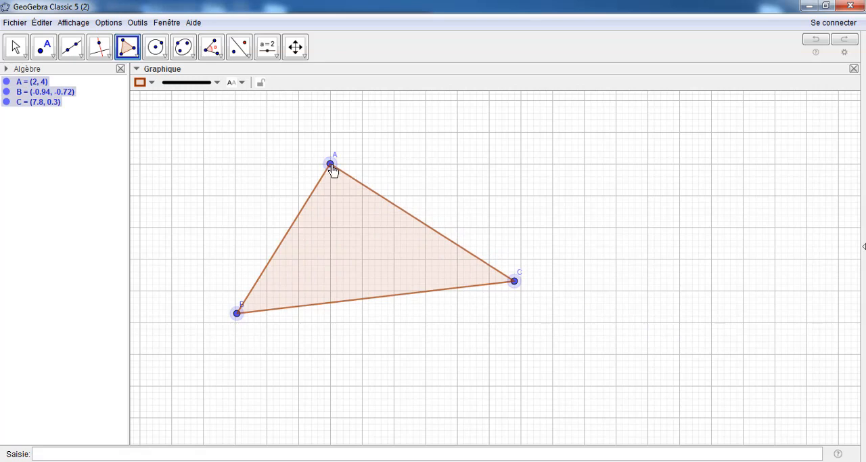
left_click(331, 166)
Move vertex A to about (1.1, 3.56) and shift the labels of B and C outward from the triangle
left_click(16, 47)
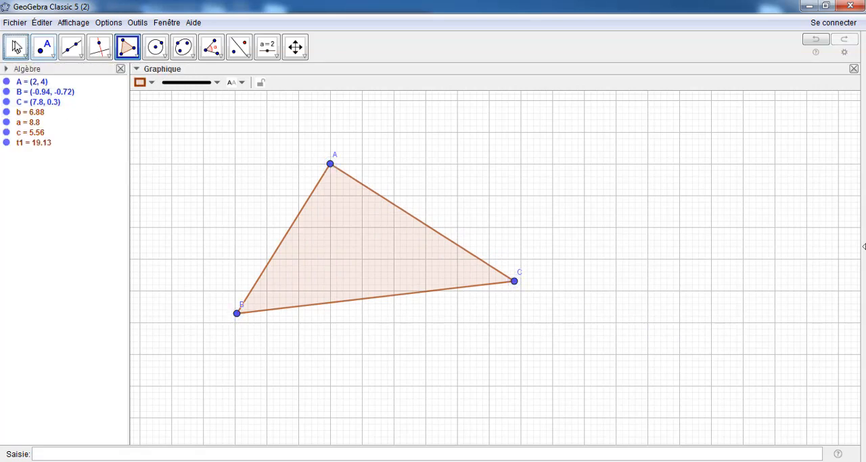
left_click_drag(330, 166, 303, 184)
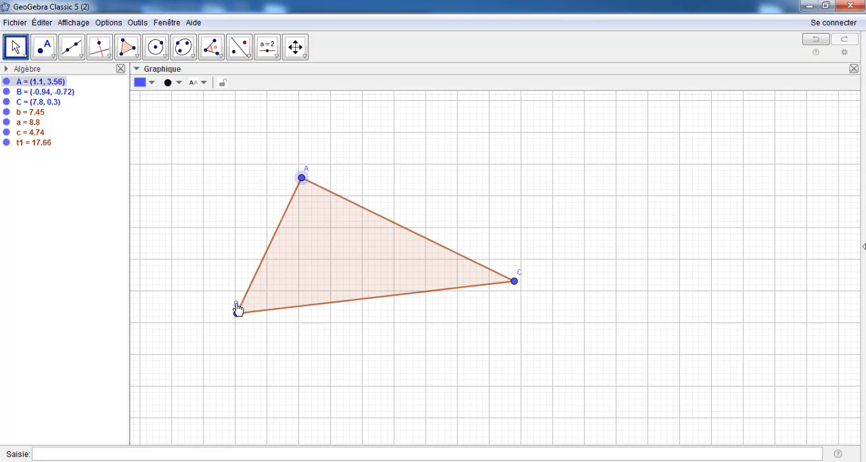
left_click_drag(237, 305, 226, 307)
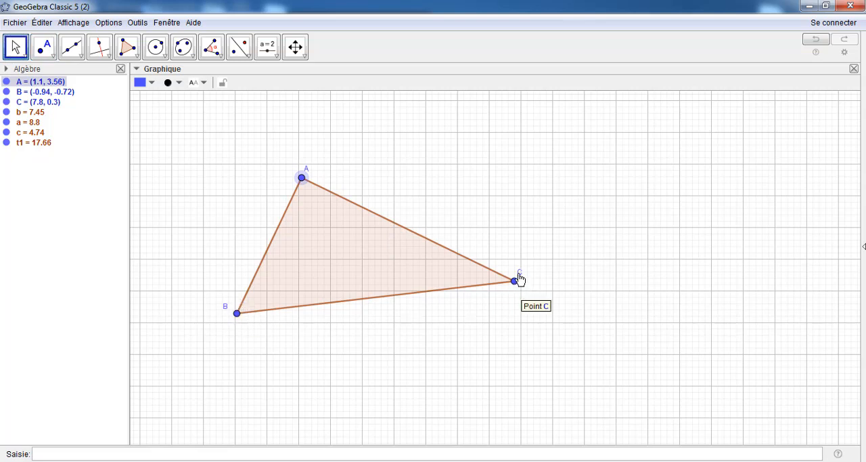
left_click_drag(518, 278, 526, 276)
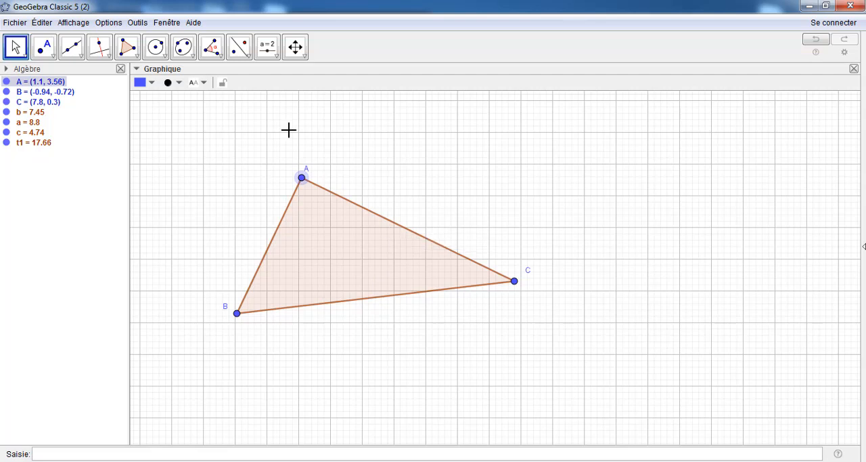
Construct the perpendicular bisectors of sides AC, BC and AB, and move vertex A to about (1.6, 5.52)
left_click(109, 57)
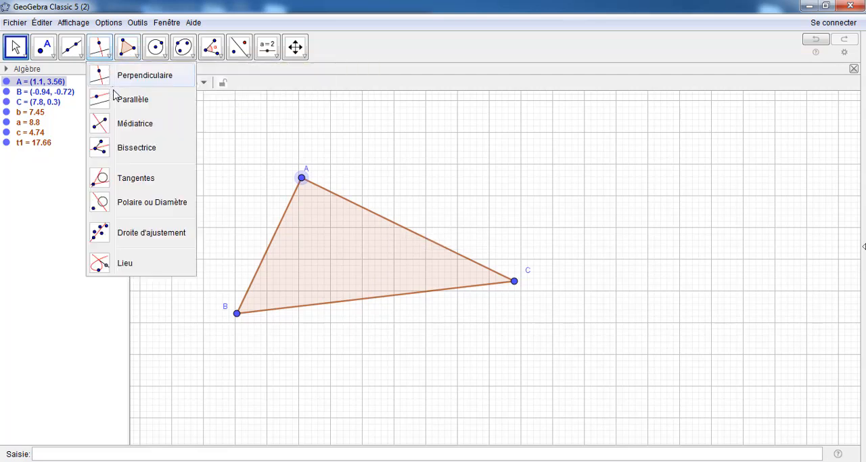
left_click(119, 124)
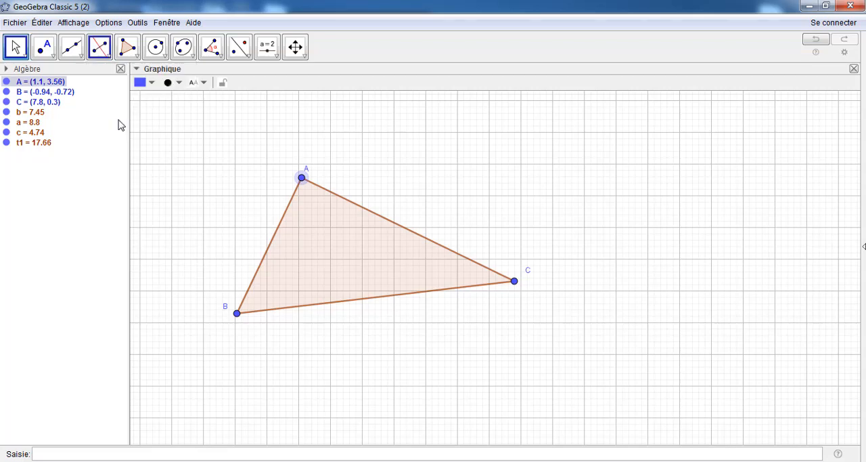
left_click(369, 215)
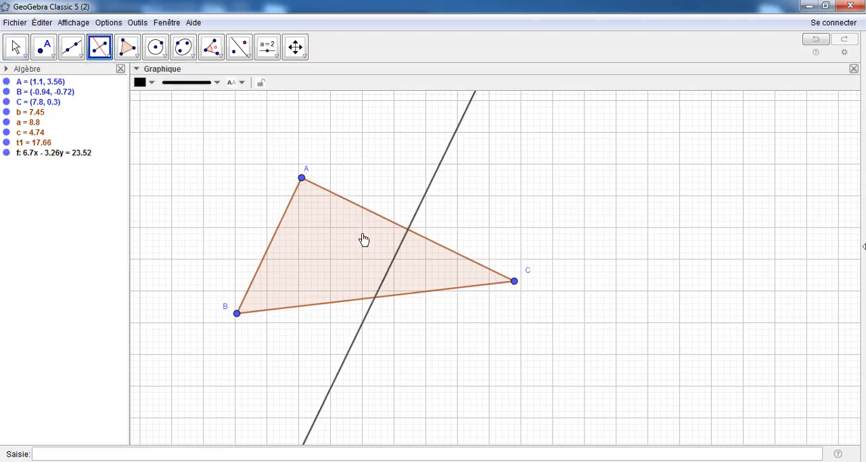
left_click(350, 307)
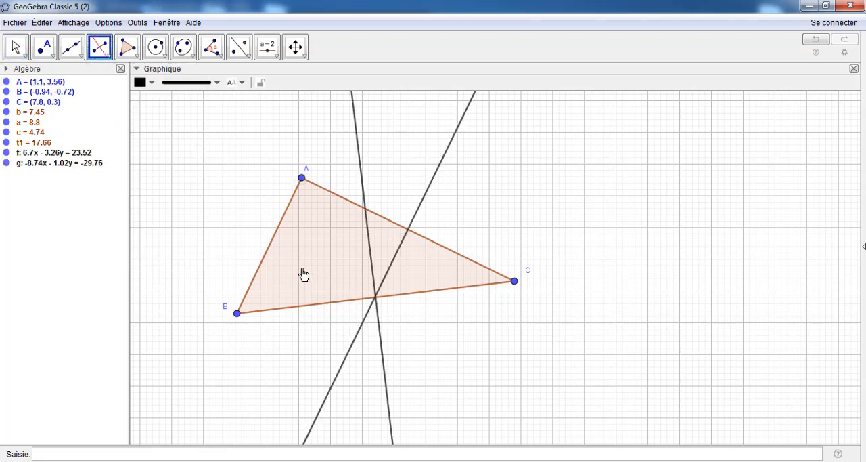
left_click(280, 233)
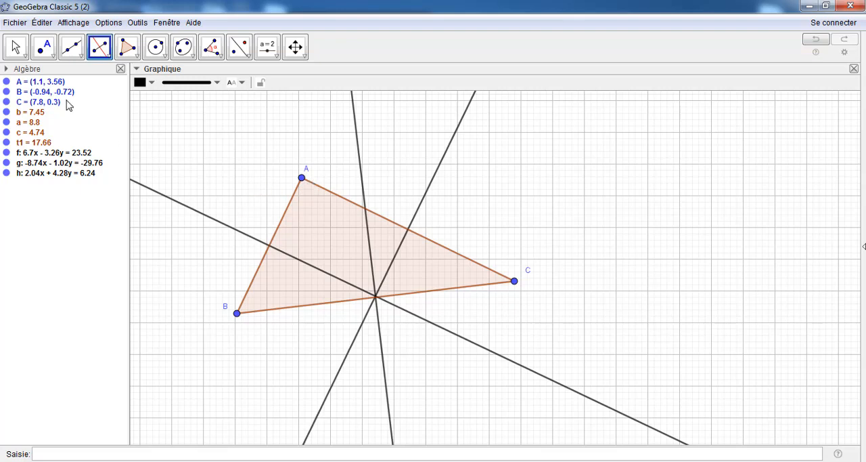
left_click(16, 45)
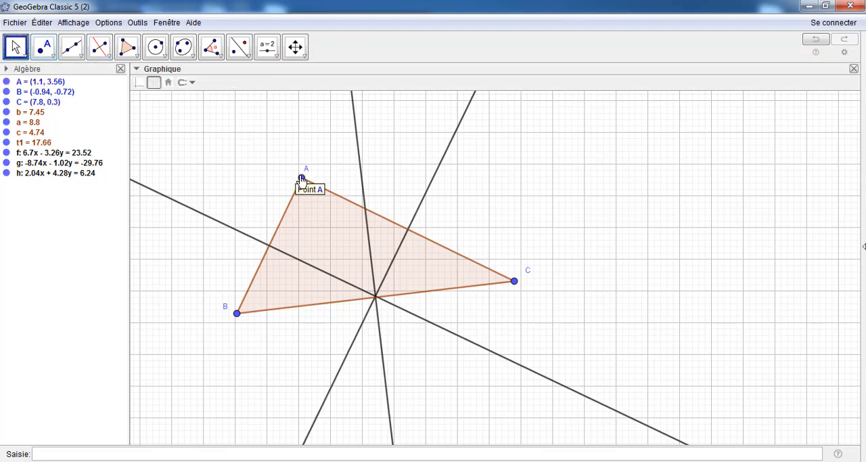
left_click_drag(302, 178, 319, 121)
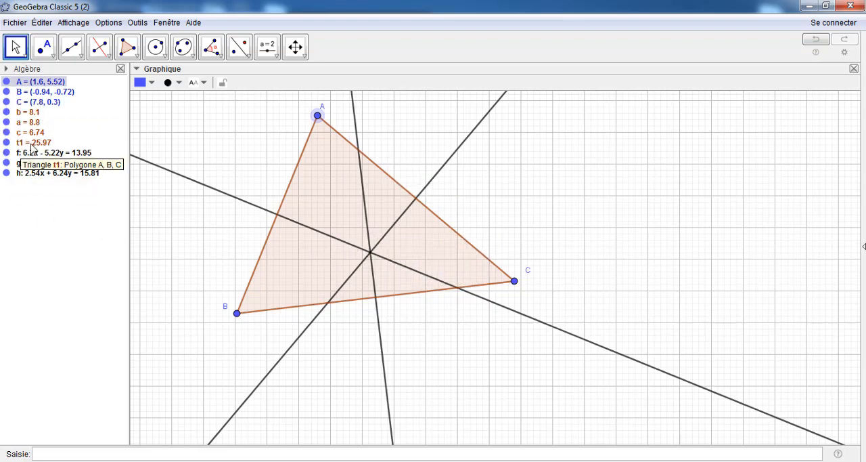
Sort the algebra list by object type (Type d'objet)
left_click(8, 69)
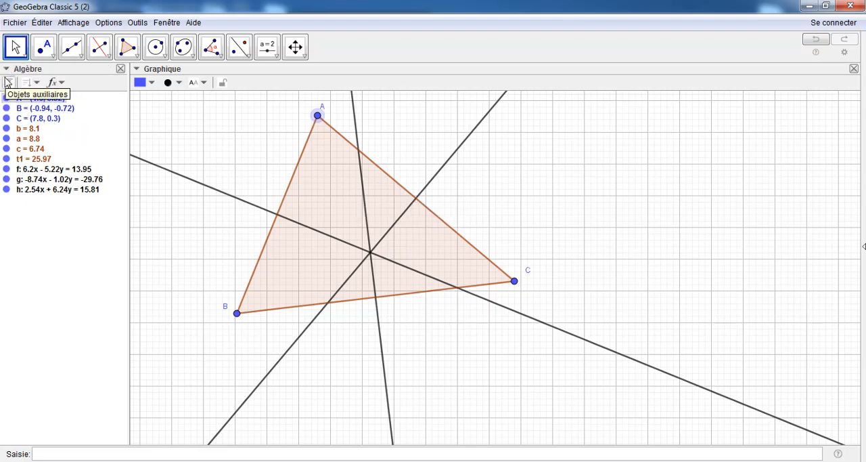
left_click(37, 82)
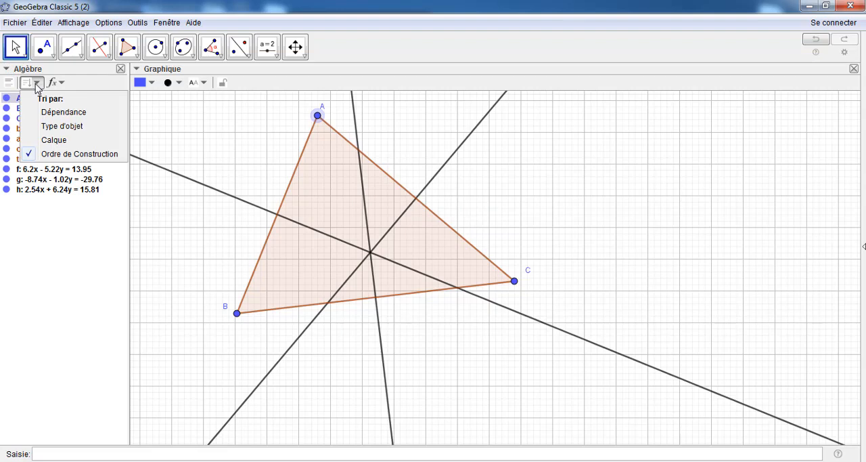
left_click(54, 127)
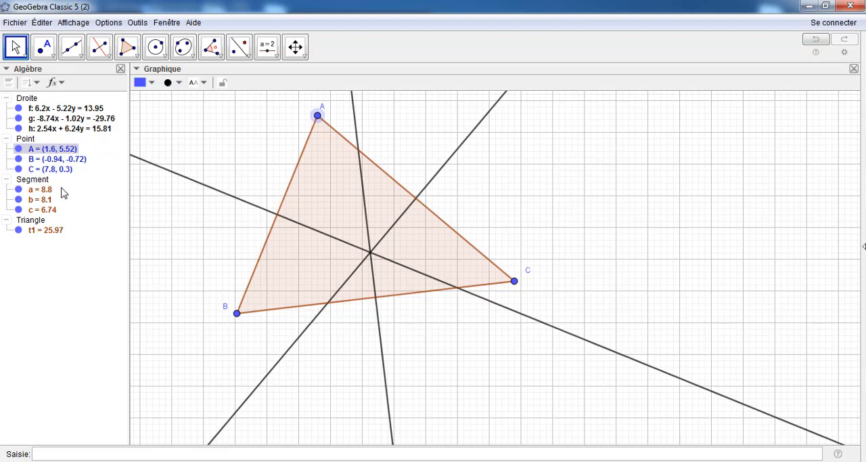
Colour all three perpendicular bisectors red (255, 0, 0) through their shared object properties
left_click(25, 100)
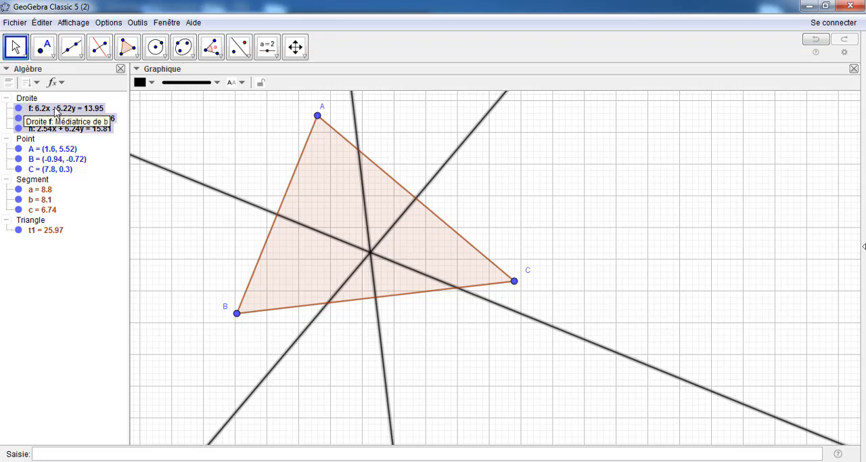
right_click(57, 113)
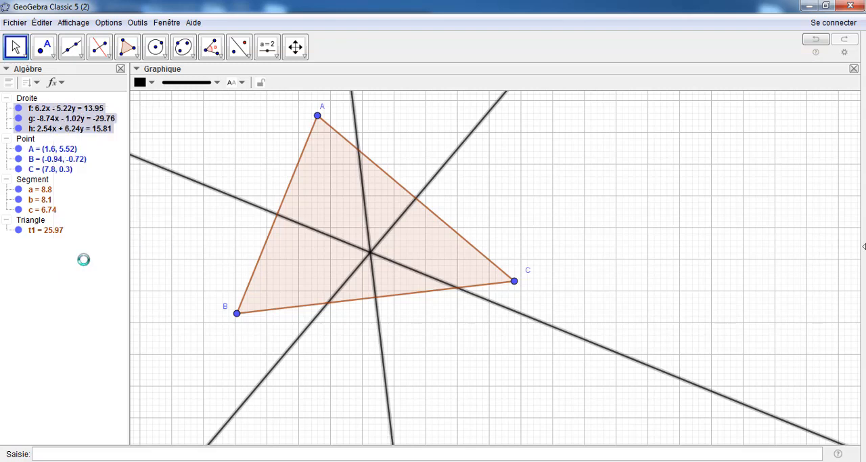
left_click(84, 256)
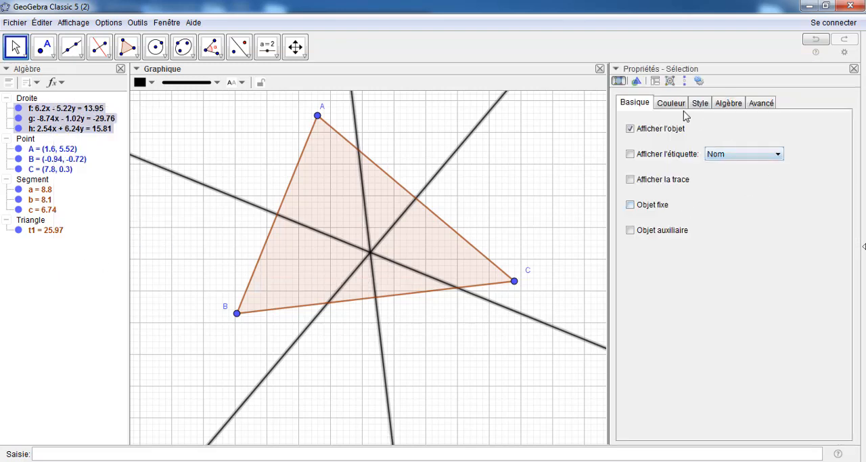
left_click(679, 105)
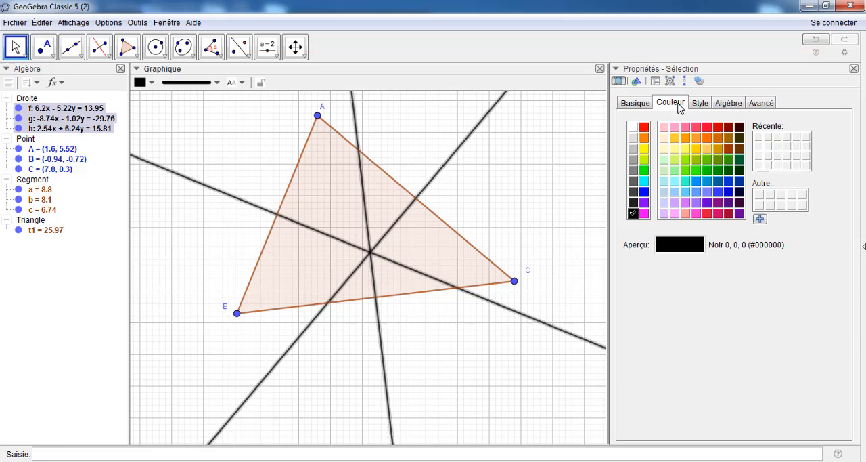
left_click(644, 127)
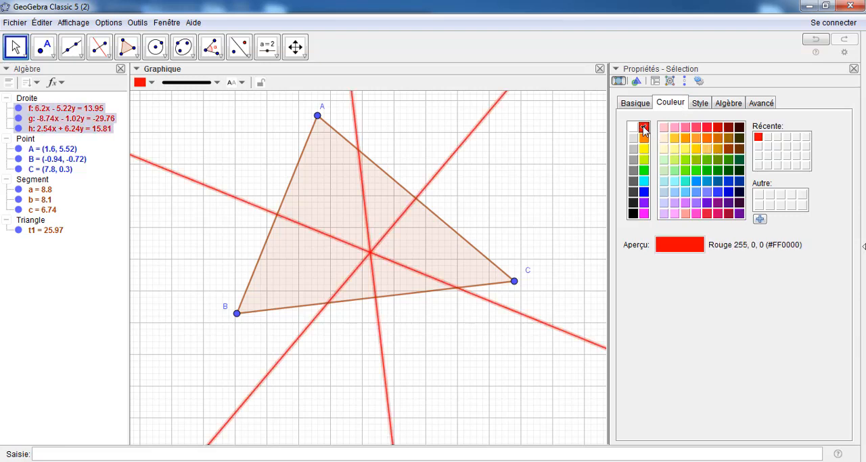
Give the three selected perpendicular bisectors a line thickness of 2 and the long-dashed line style, and deselect them
left_click(699, 103)
left_click_drag(674, 141, 644, 139)
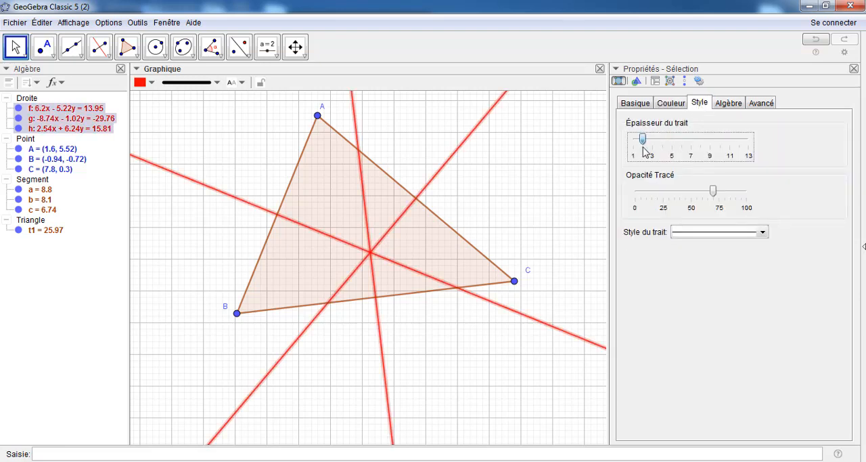
left_click(704, 234)
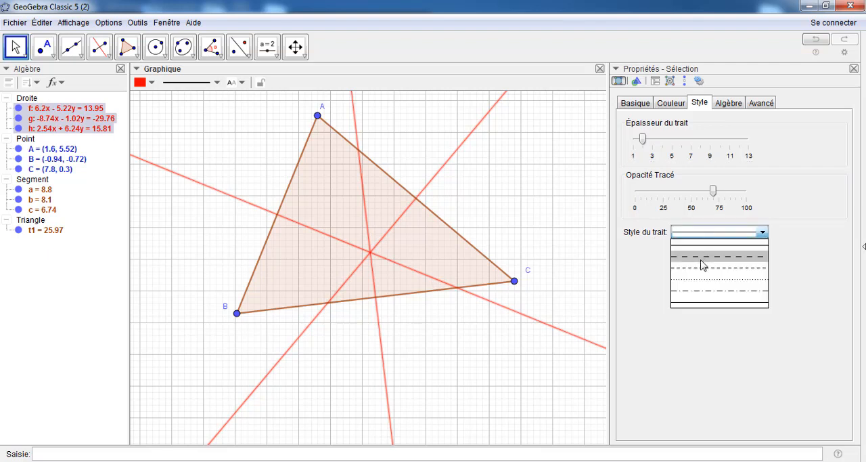
left_click(702, 262)
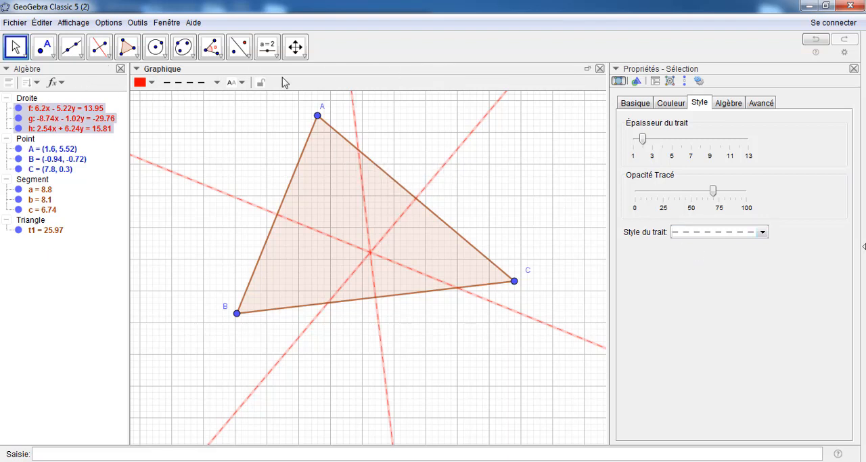
left_click(15, 46)
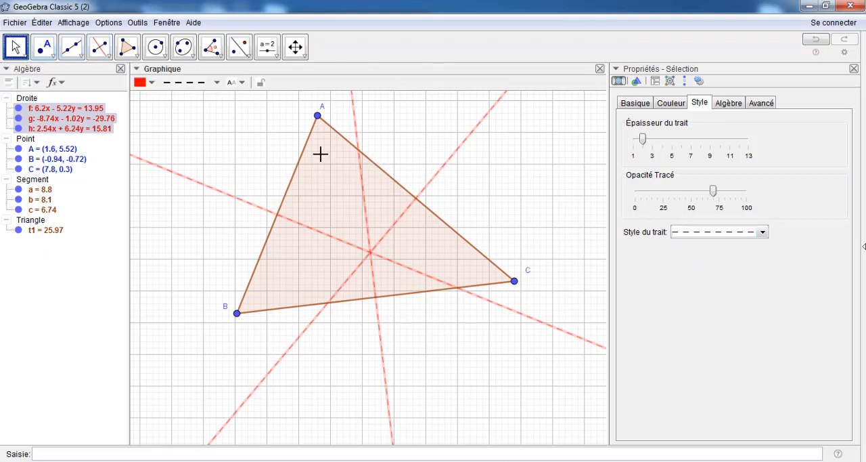
left_click(523, 189)
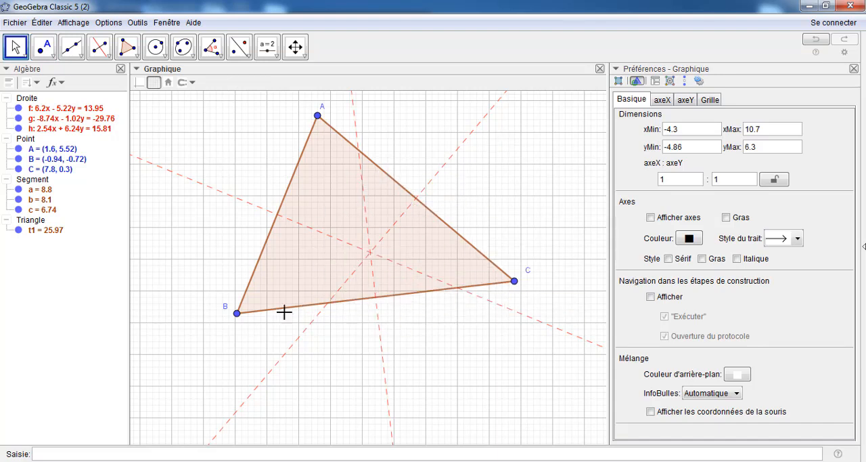
Style triangle t1 with colour 0, 51, 153 (#003399), fill opacity 0 and line thickness 2
left_click(34, 231)
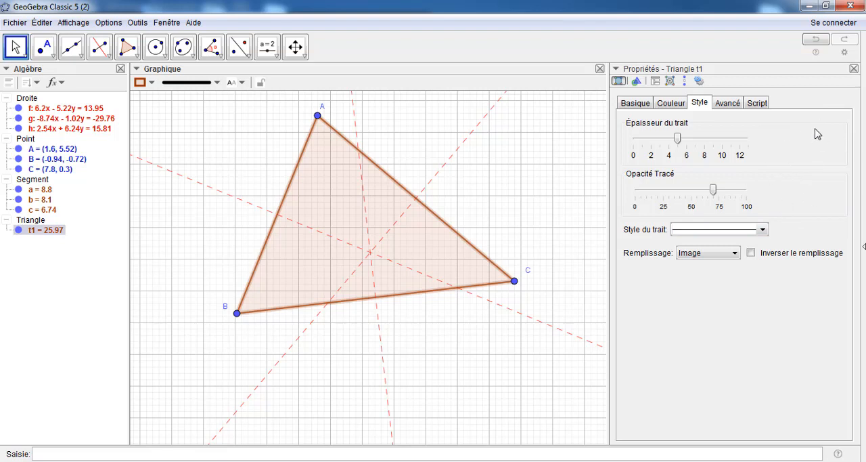
left_click(676, 107)
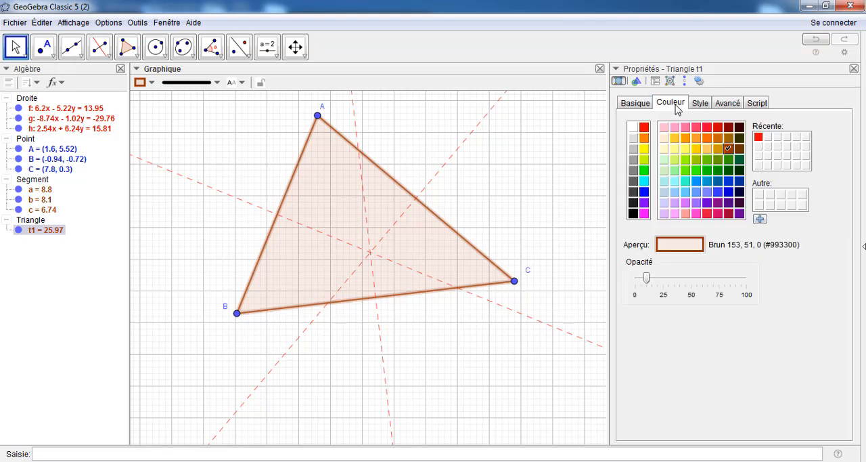
left_click(740, 181)
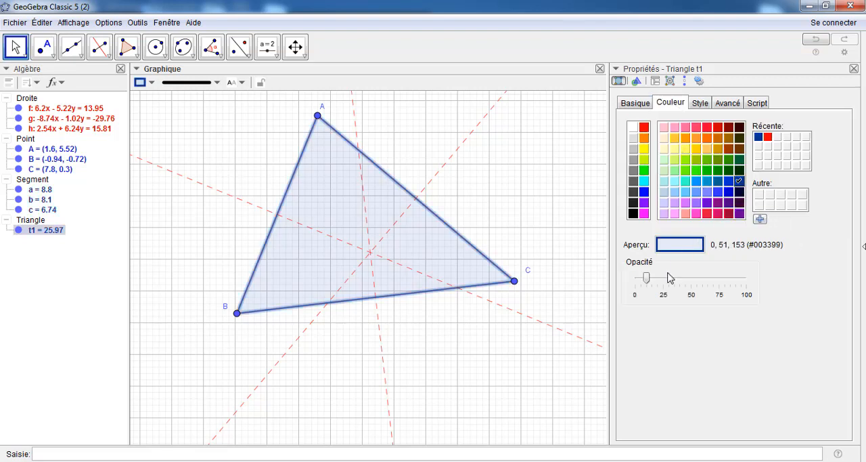
left_click_drag(648, 280, 636, 283)
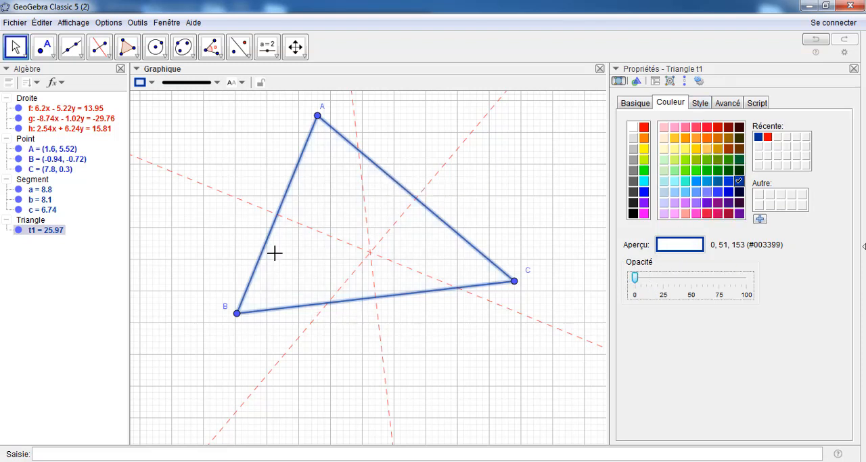
left_click(698, 103)
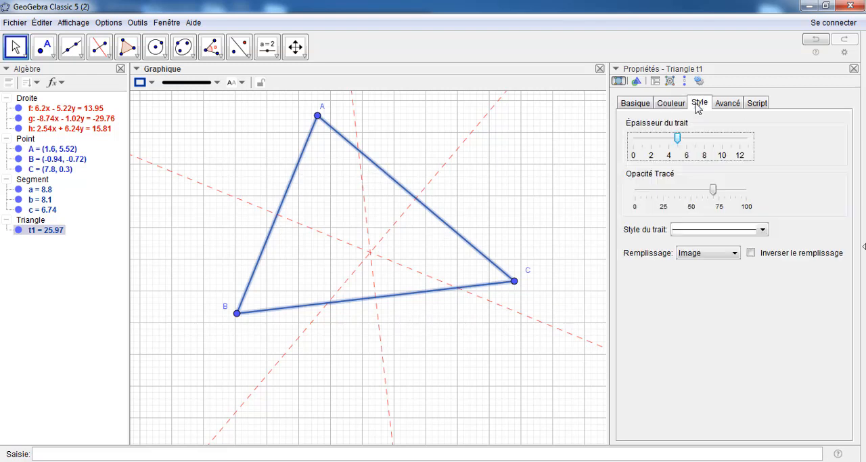
left_click_drag(682, 137, 651, 140)
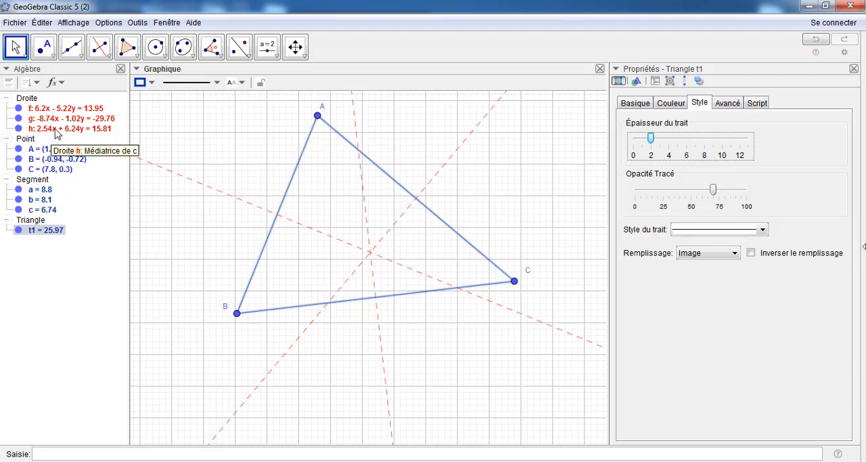
Set the size of points A, B and C to 3 together, and close the properties view
left_click(22, 140)
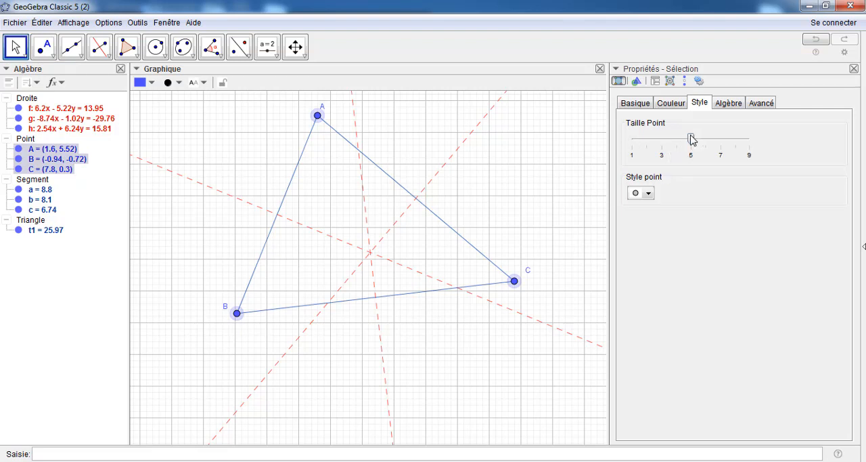
left_click_drag(692, 140, 660, 146)
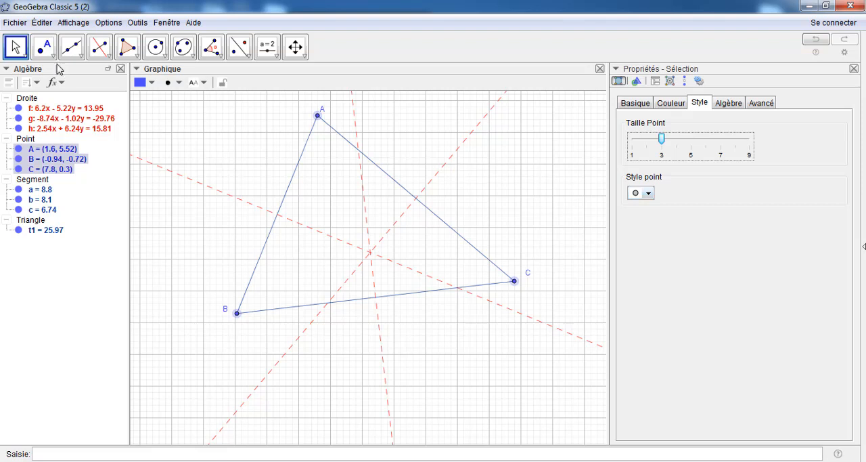
left_click(15, 47)
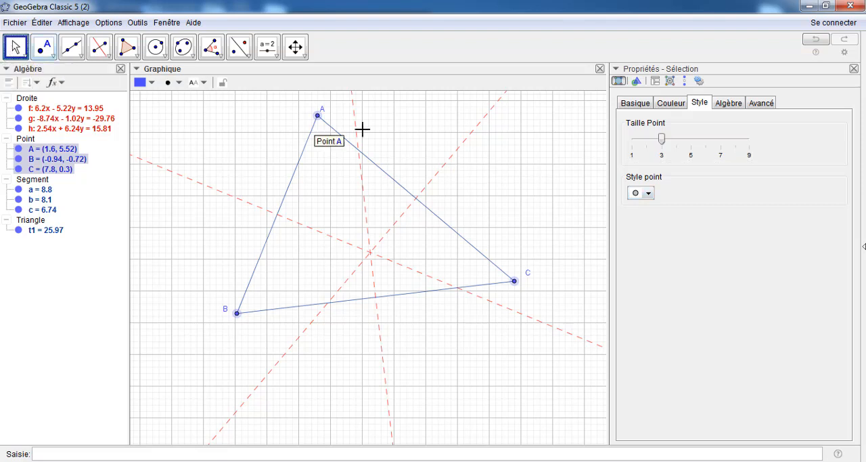
left_click(406, 136)
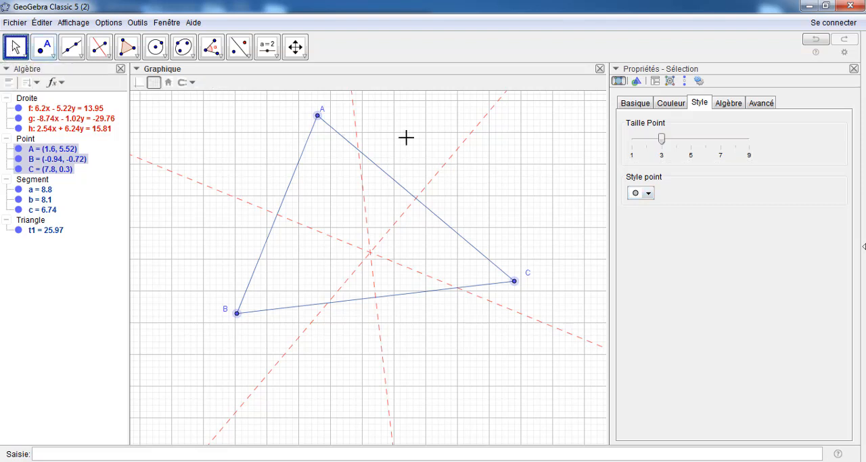
left_click(854, 68)
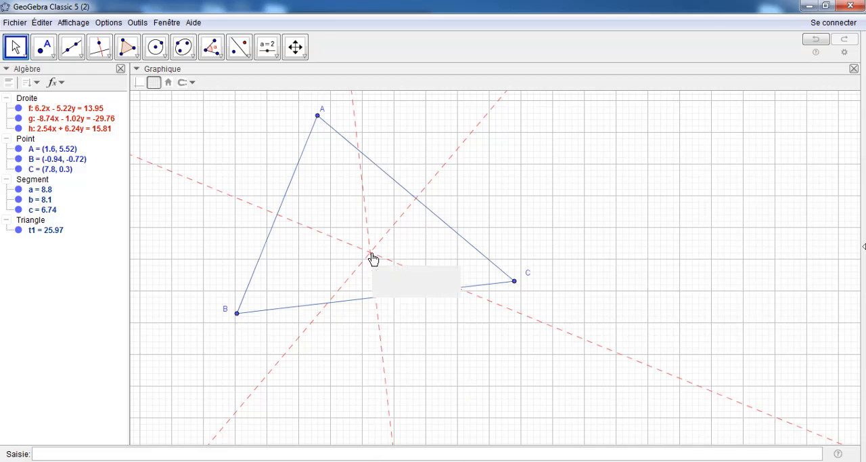
Construct the intersection point of the perpendicular bisectors and rename it O
left_click(53, 58)
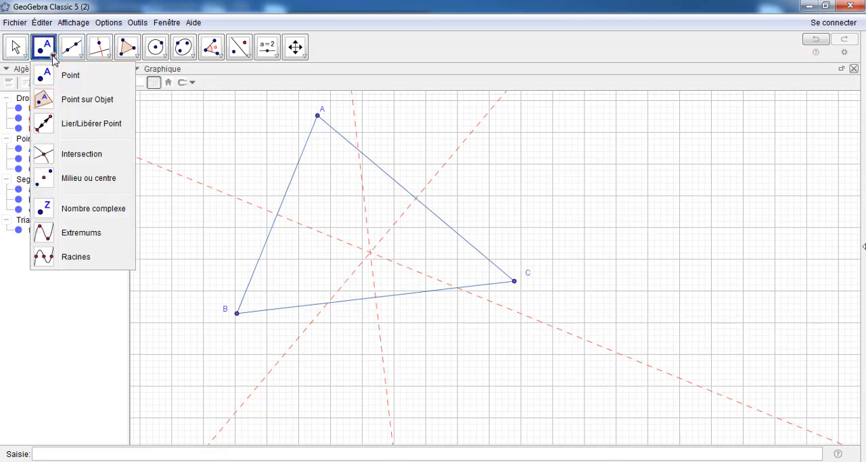
left_click(46, 157)
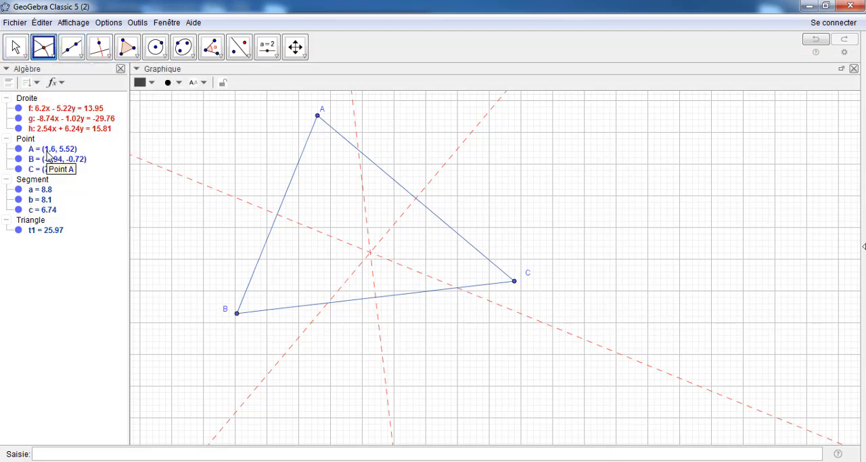
left_click(421, 279)
left_click(396, 231)
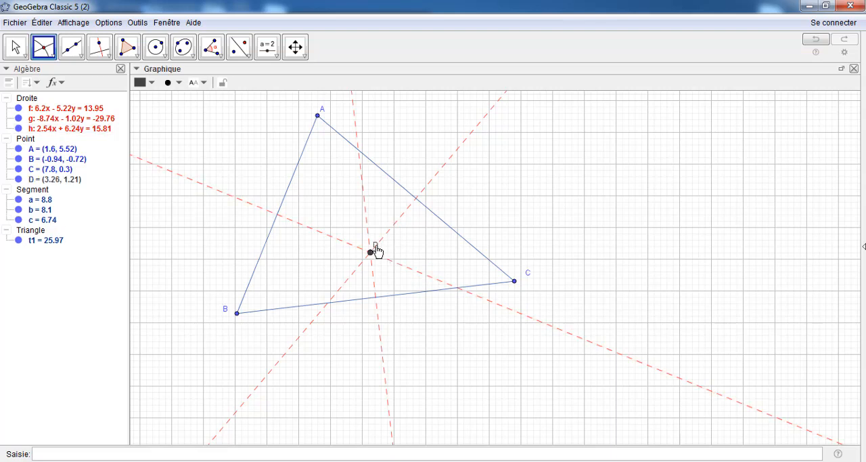
right_click(376, 252)
left_click(412, 335)
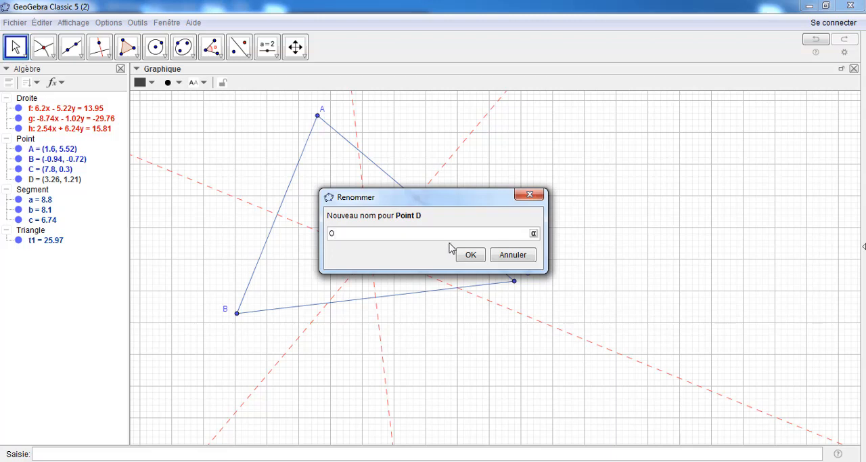
left_click(472, 254)
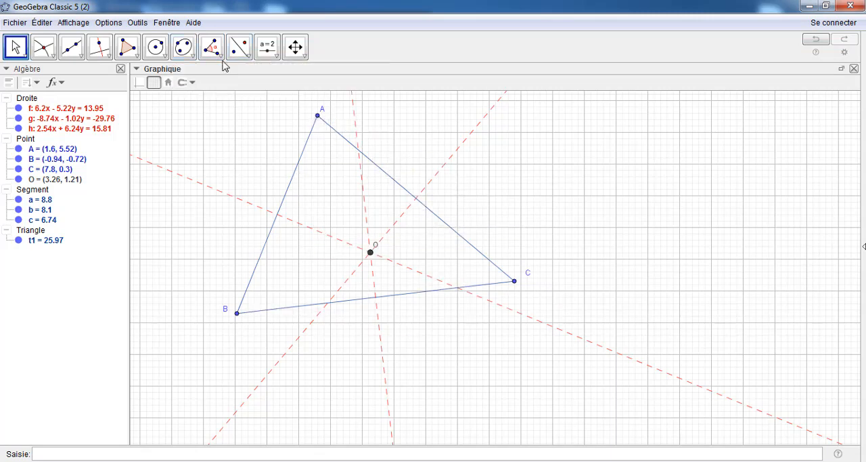
Set the character size (Taille des caractères) to 14 points and shift the label of O just below its point
left_click(119, 24)
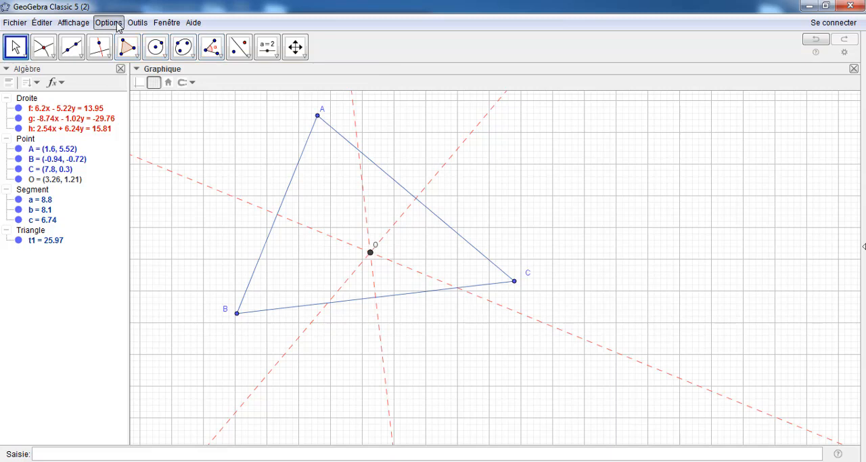
mouse_move(123, 64)
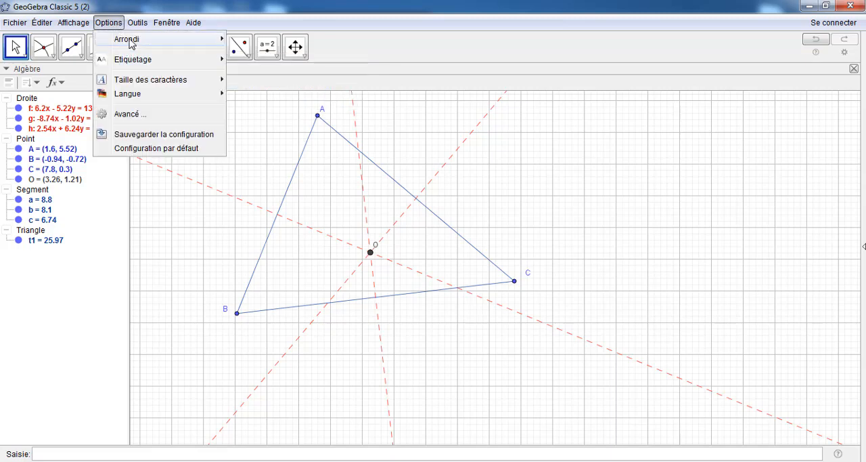
mouse_move(131, 82)
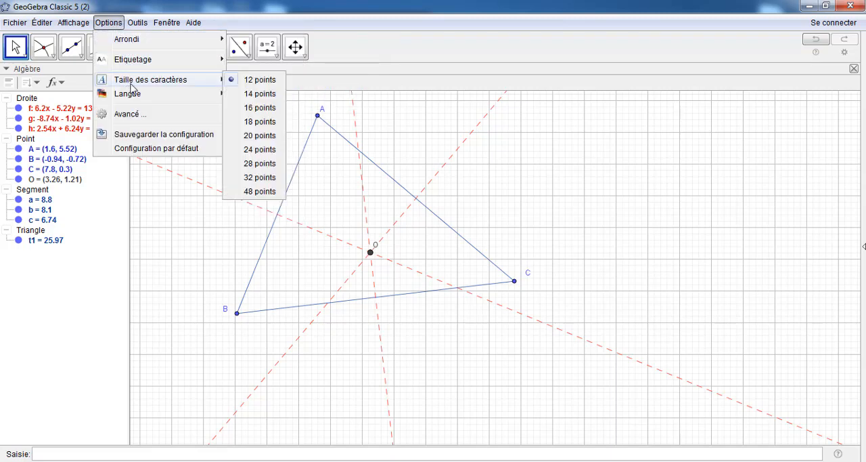
left_click(265, 96)
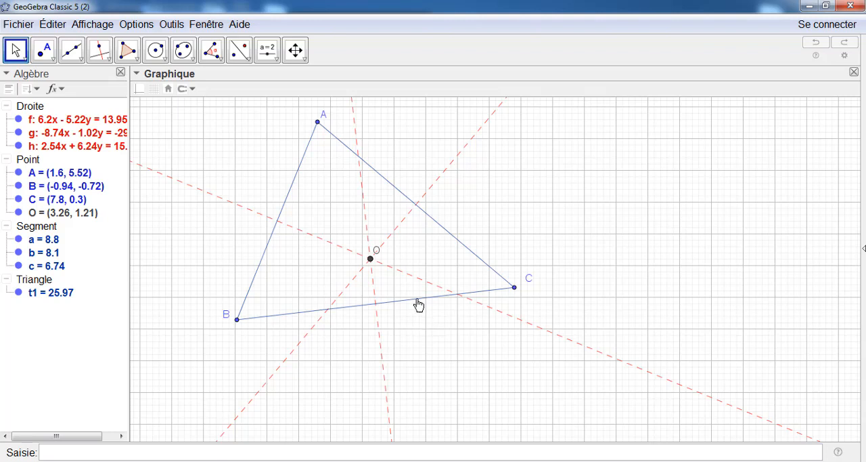
left_click(20, 52)
left_click_drag(379, 254, 383, 272)
Draw a circle centred at O and passing through vertex A
left_click(167, 59)
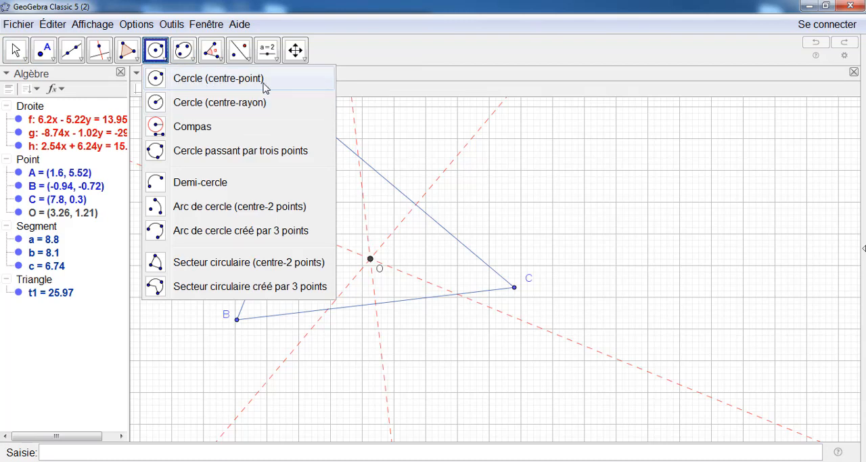
left_click(190, 83)
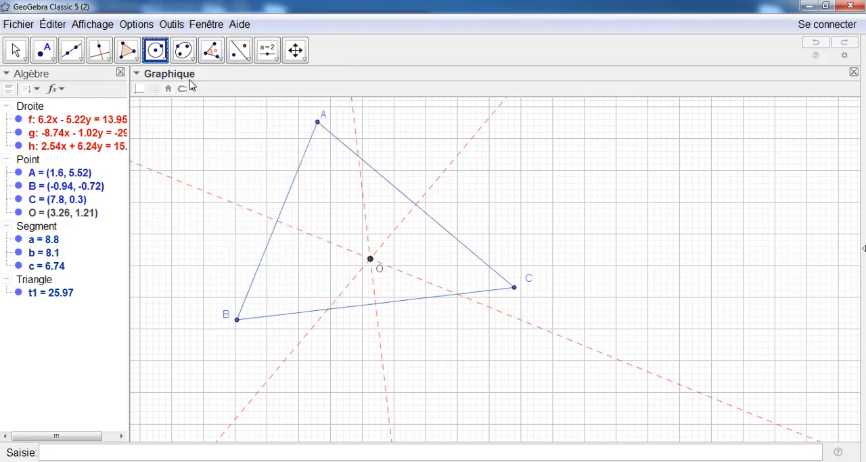
left_click(371, 259)
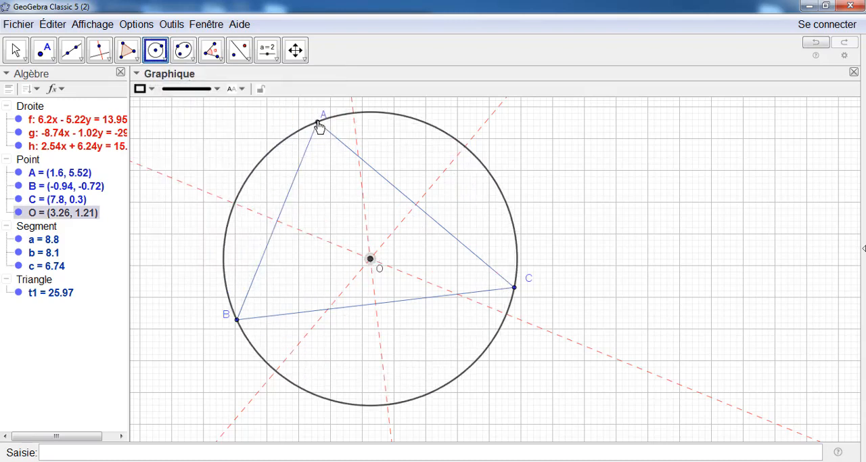
left_click(319, 124)
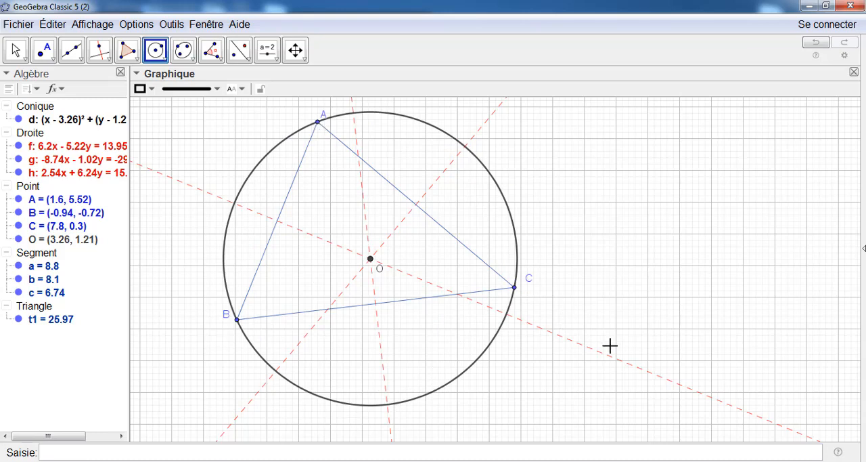
Style the circle with line thickness 2, short dashes and dark green colour 0, 102, 51 (#006633), and deselect it
right_click(480, 164)
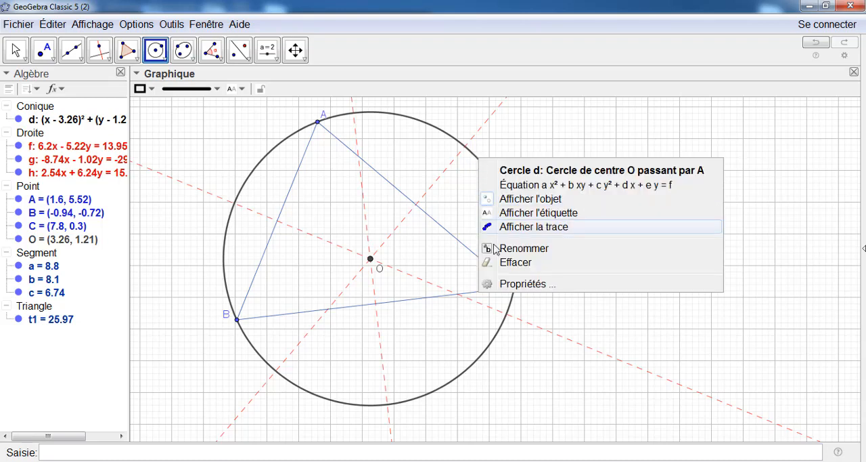
left_click(507, 283)
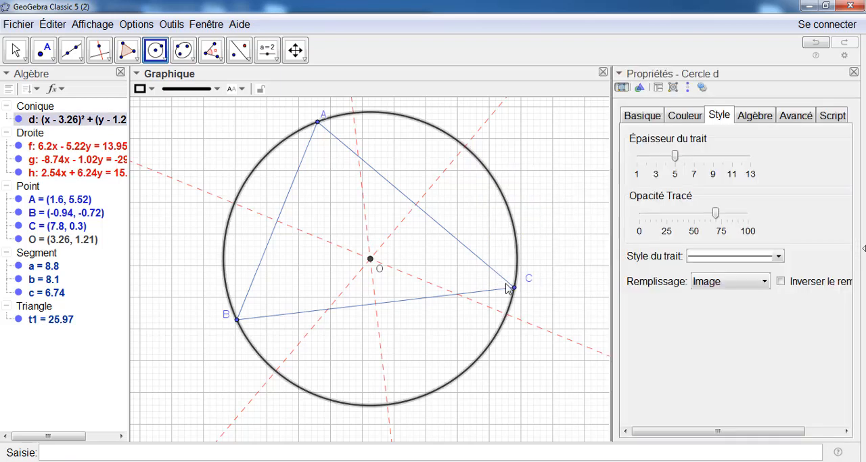
left_click_drag(675, 156, 646, 157)
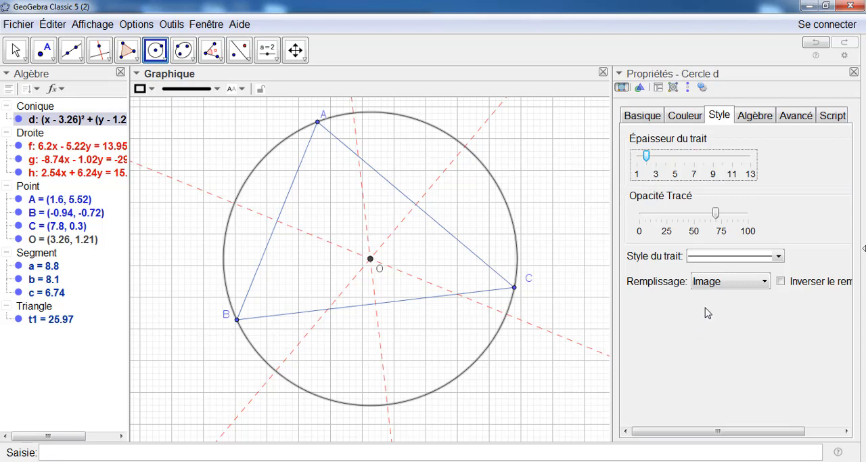
left_click(706, 259)
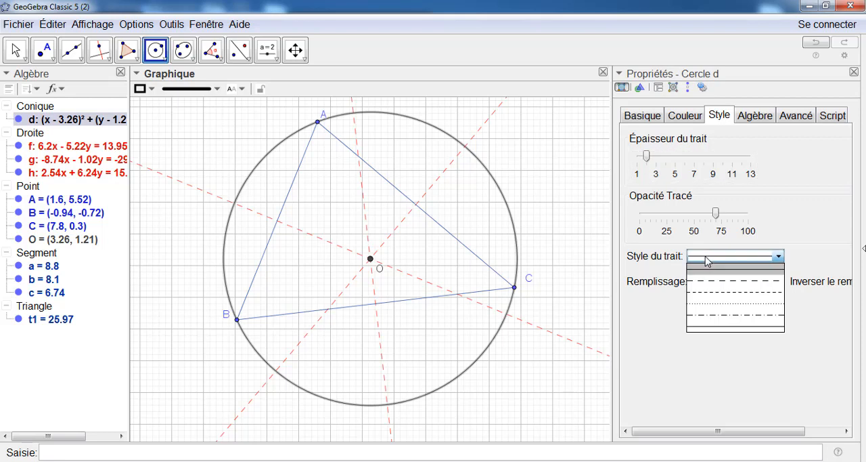
left_click(717, 298)
left_click(691, 117)
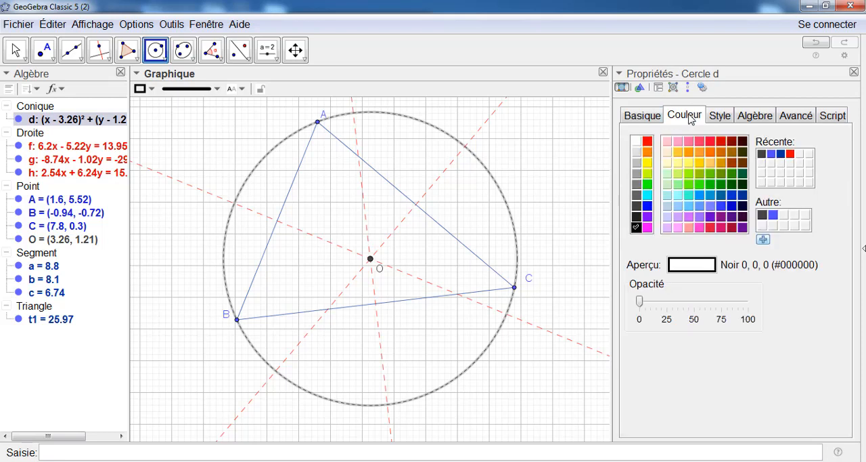
left_click(742, 174)
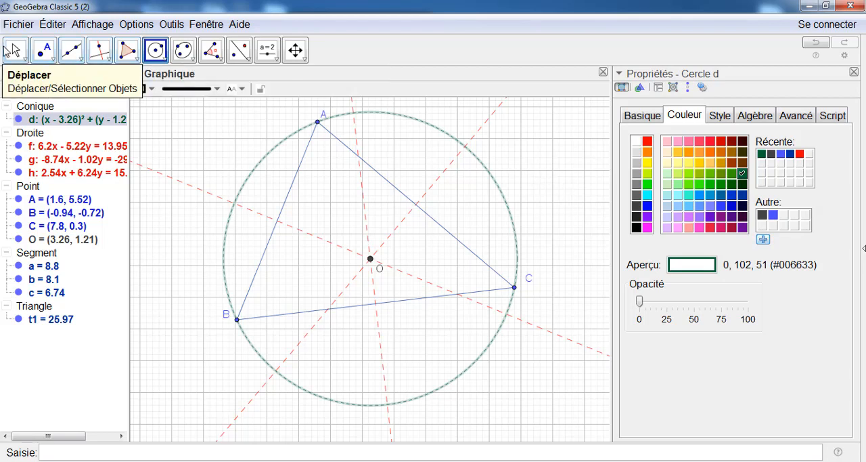
left_click(12, 51)
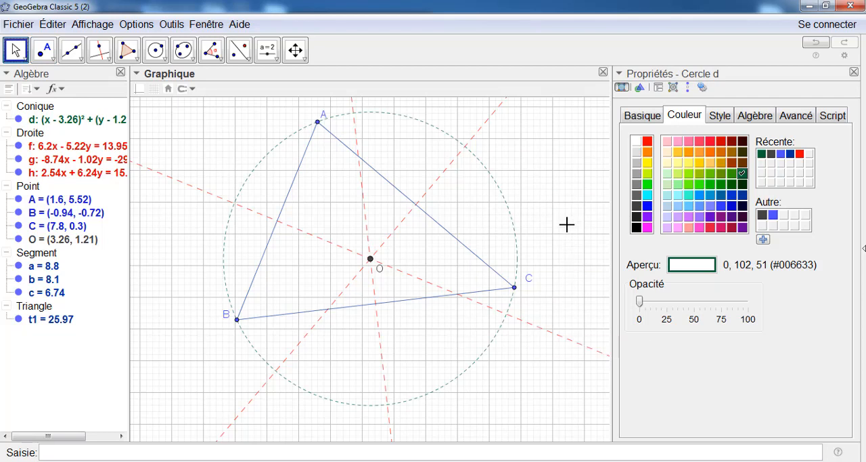
Hide the background grid in the graphics view
left_click(296, 54)
left_click(297, 57)
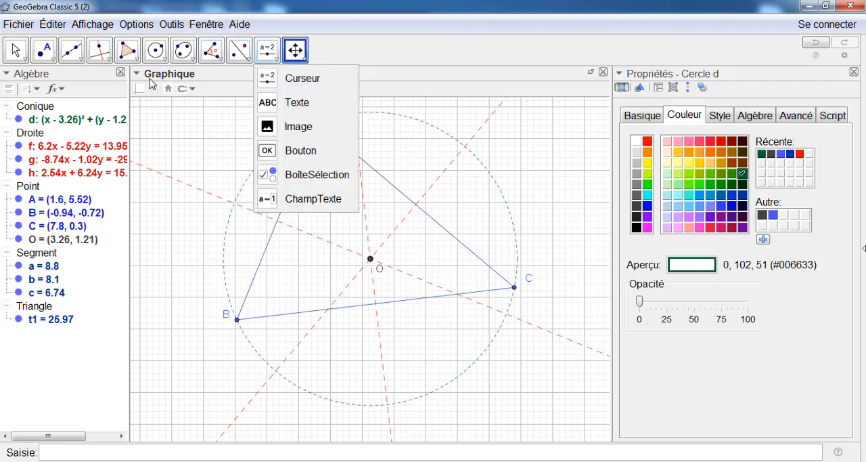
left_click(158, 90)
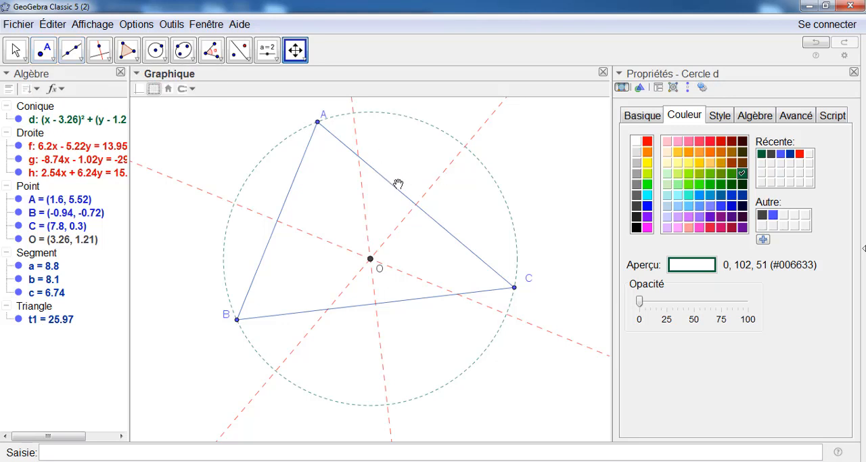
Construct the midpoints of sides AC, BC and AB of the triangle
left_click(54, 60)
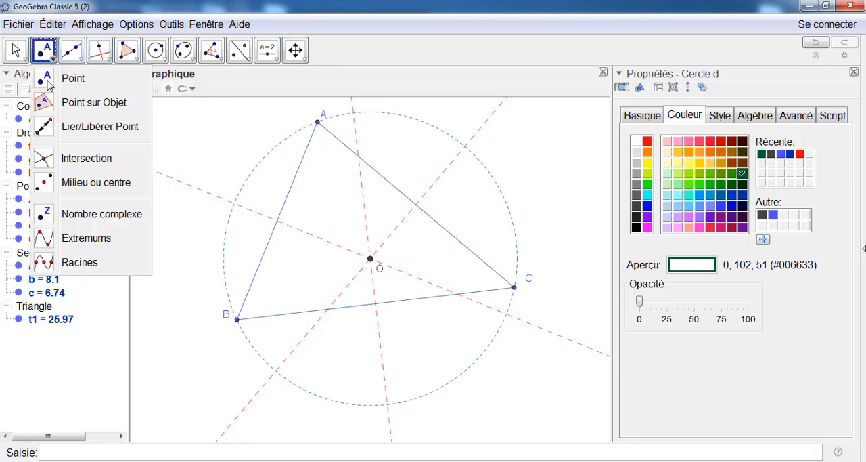
left_click(91, 186)
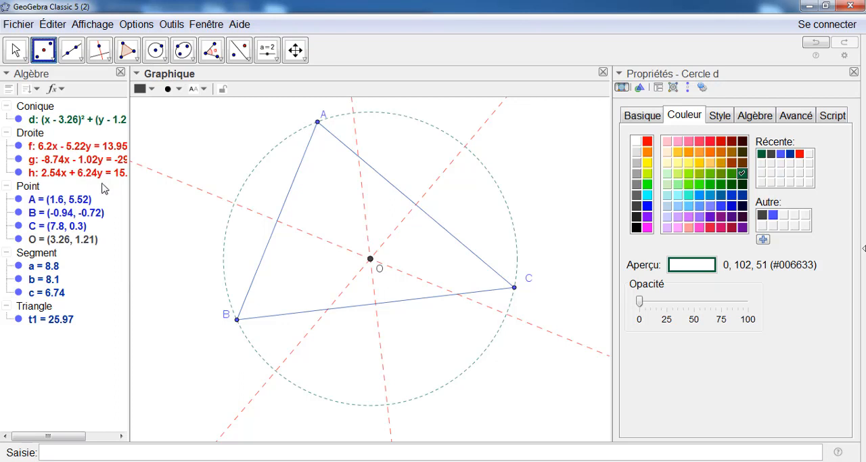
left_click(391, 187)
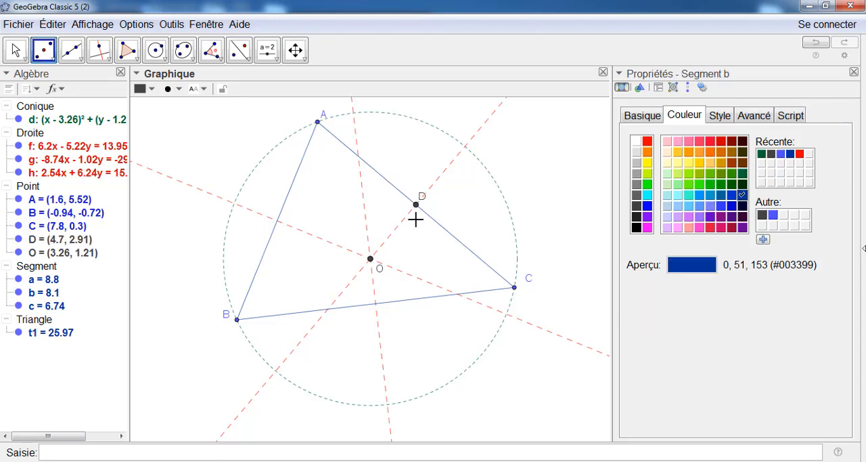
left_click(392, 301)
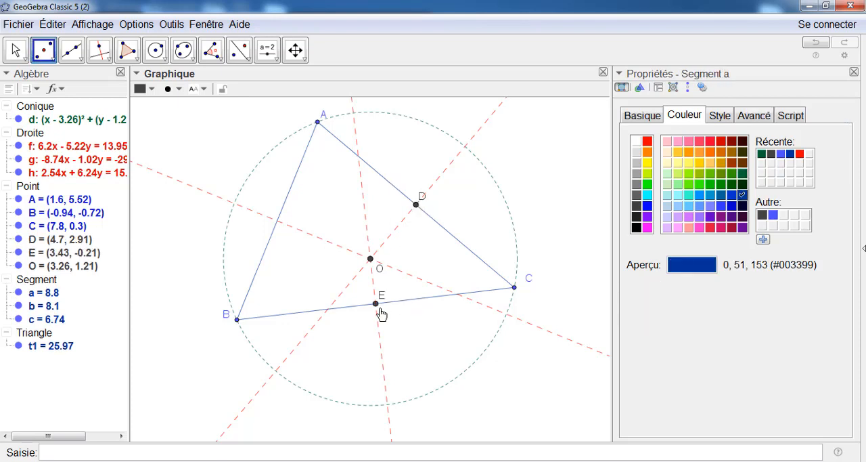
left_click(290, 195)
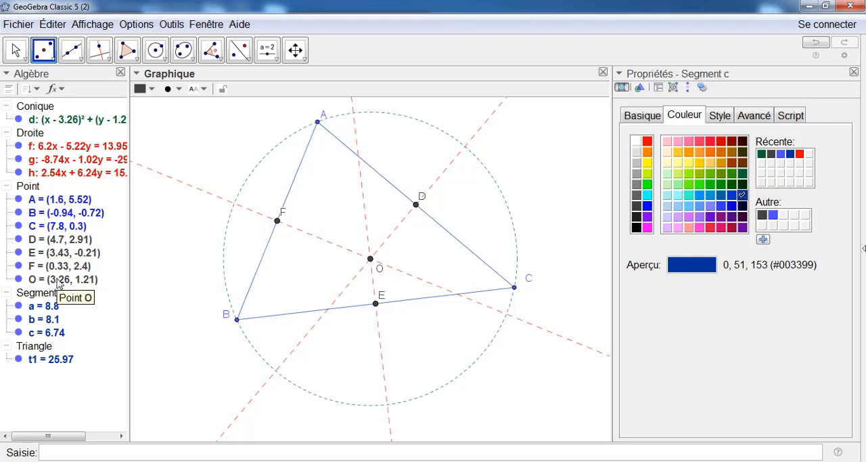
Set the size of all points (Taille Point) to 2, deselect them and close the properties view
left_click(23, 188)
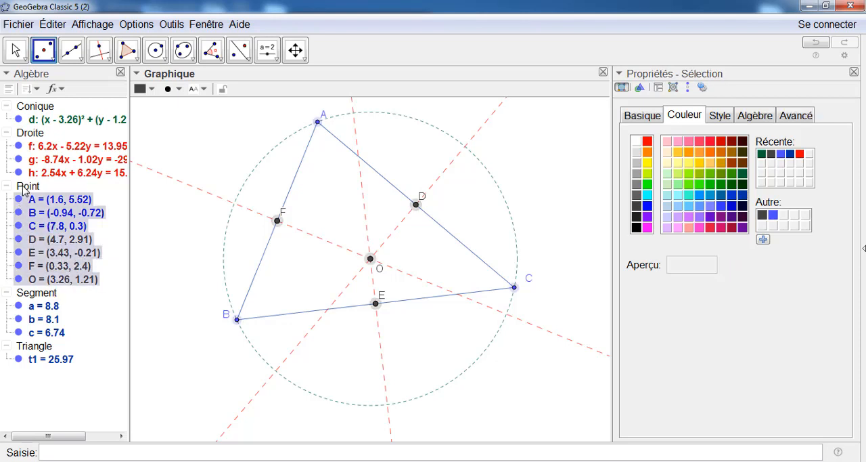
left_click(720, 116)
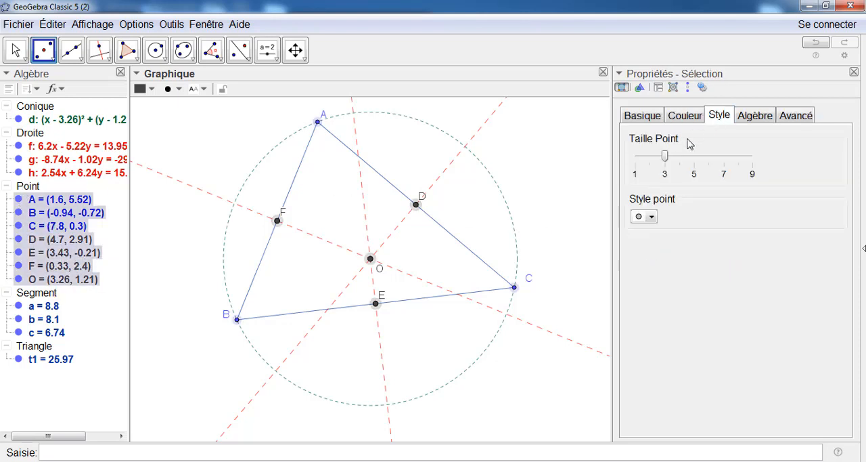
left_click_drag(667, 156, 650, 156)
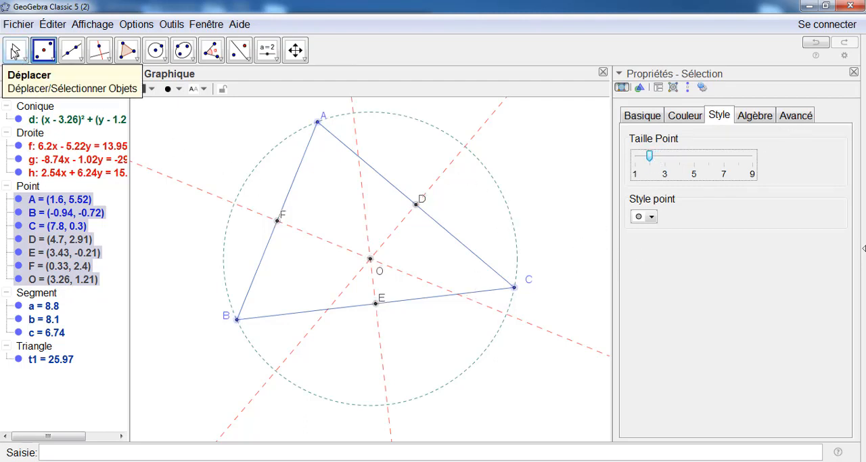
left_click(15, 50)
left_click(541, 170)
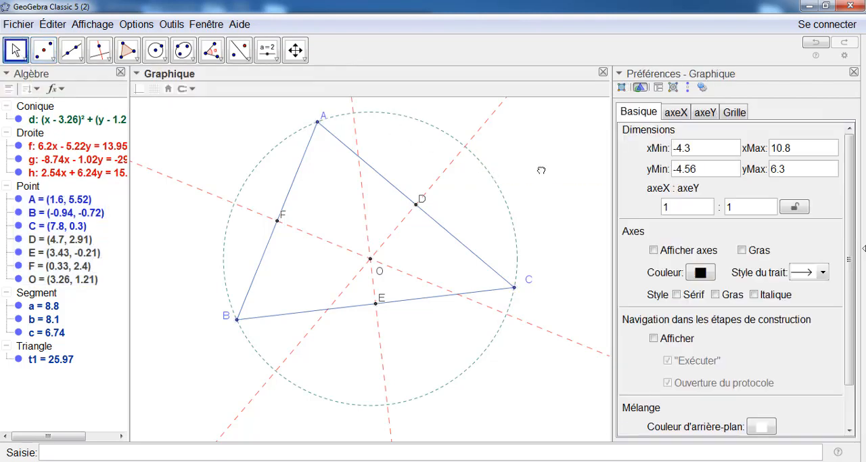
left_click(854, 72)
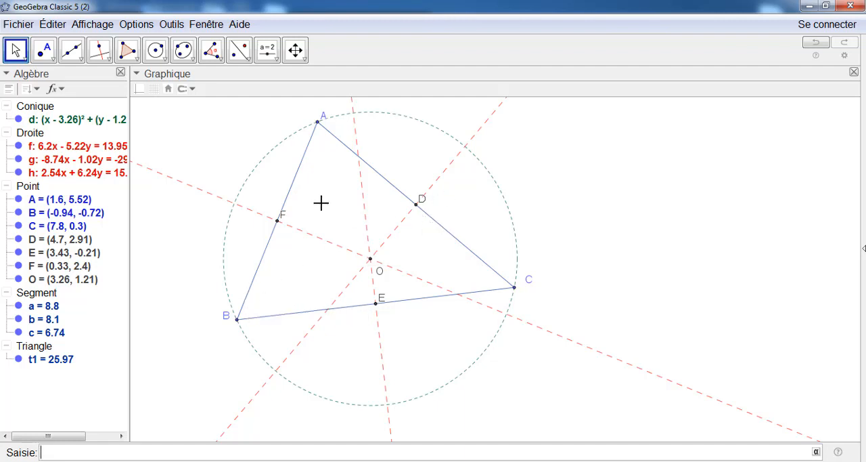
Draw two medians as segments, from B to midpoint D and from C to midpoint F
left_click(81, 60)
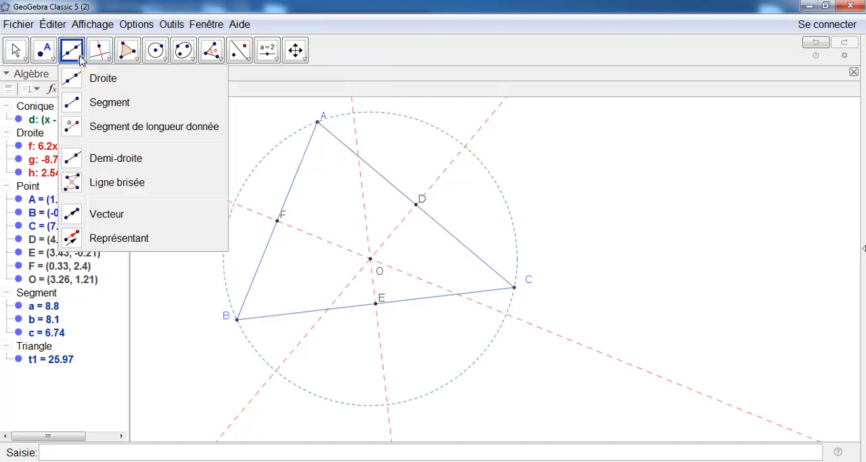
left_click(76, 105)
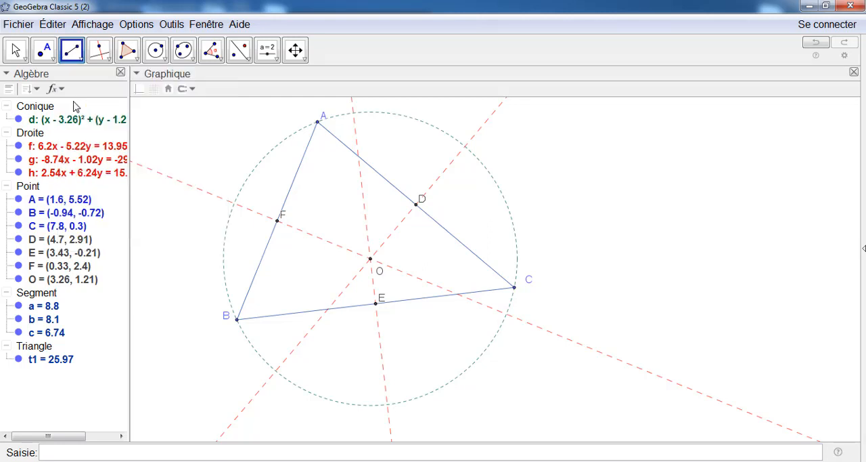
left_click(237, 320)
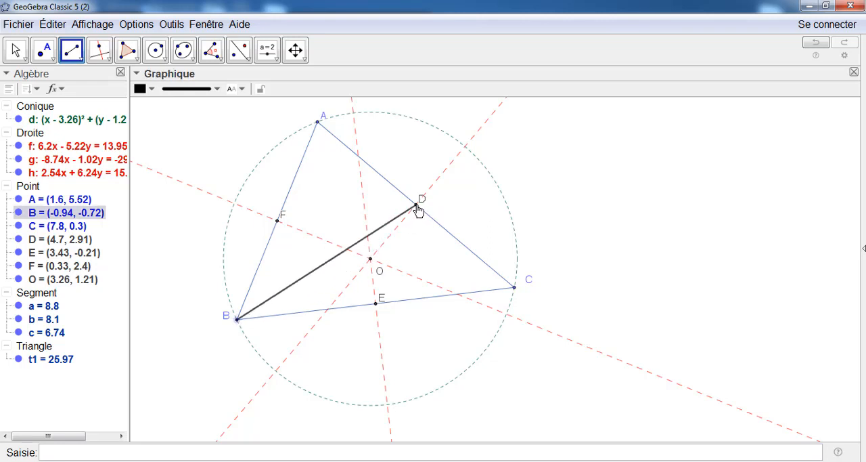
left_click(417, 207)
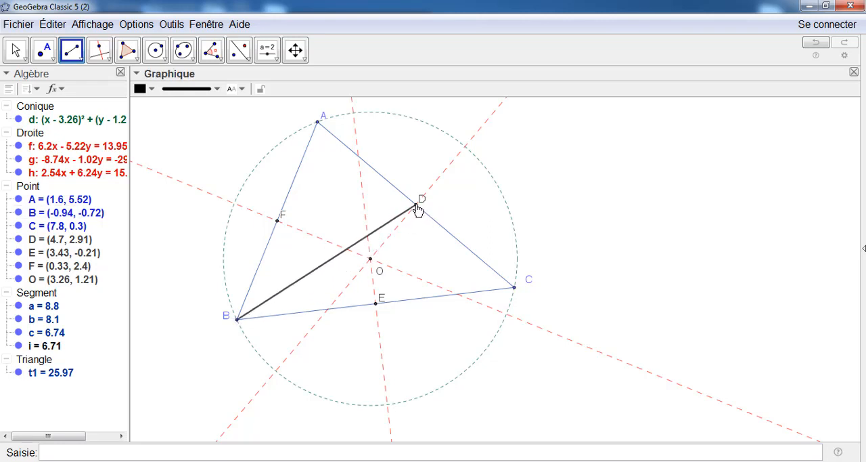
left_click(515, 289)
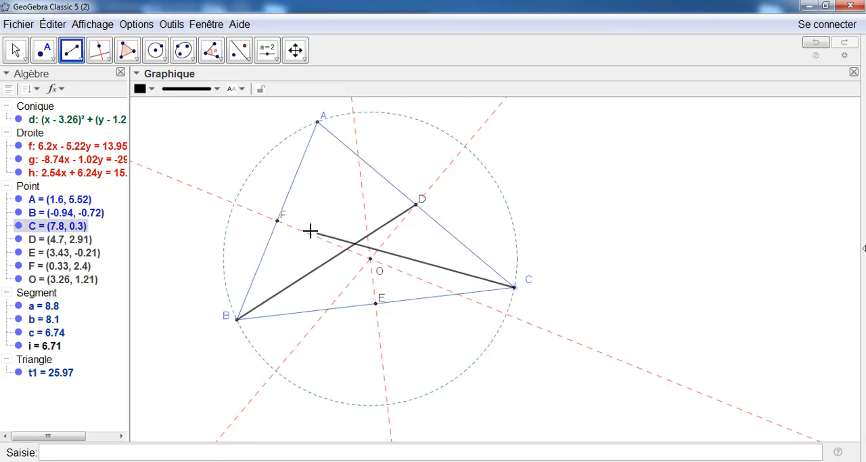
left_click(276, 226)
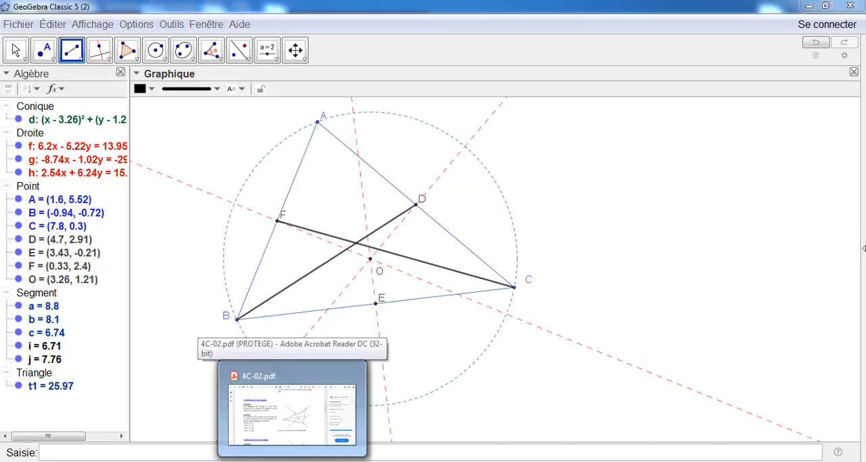
Switch to 4C-02.pdf in Adobe Acrobat Reader to consult the section on the medians of a triangle
left_click(293, 409)
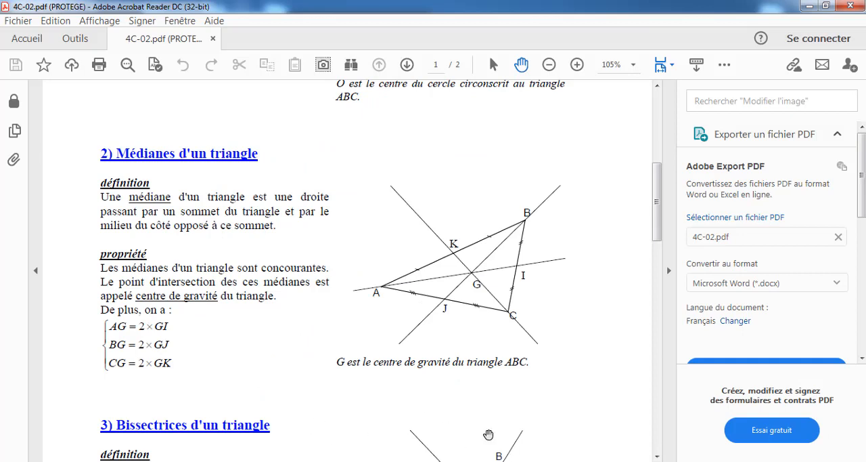
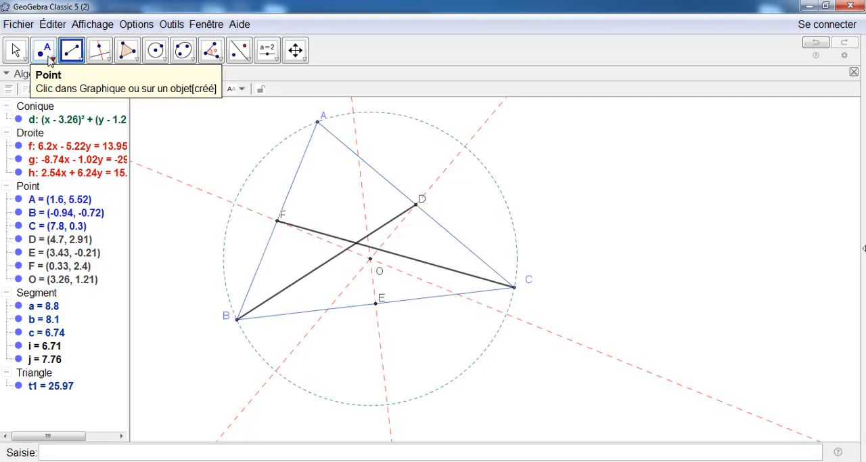
Create the intersection point of the two medians CF and BD with the Intersection tool
left_click(54, 59)
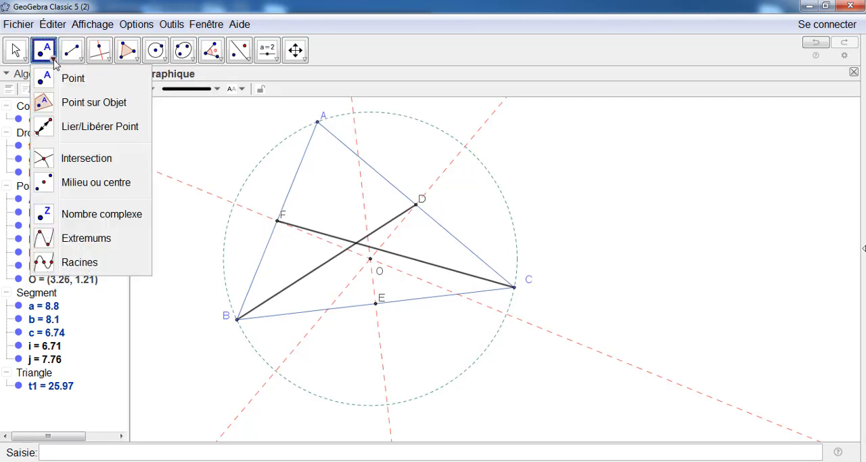
left_click(93, 161)
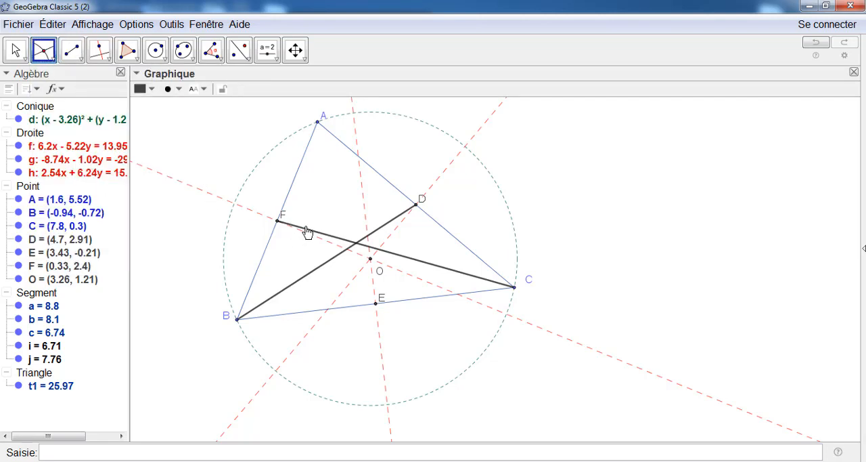
left_click(306, 231)
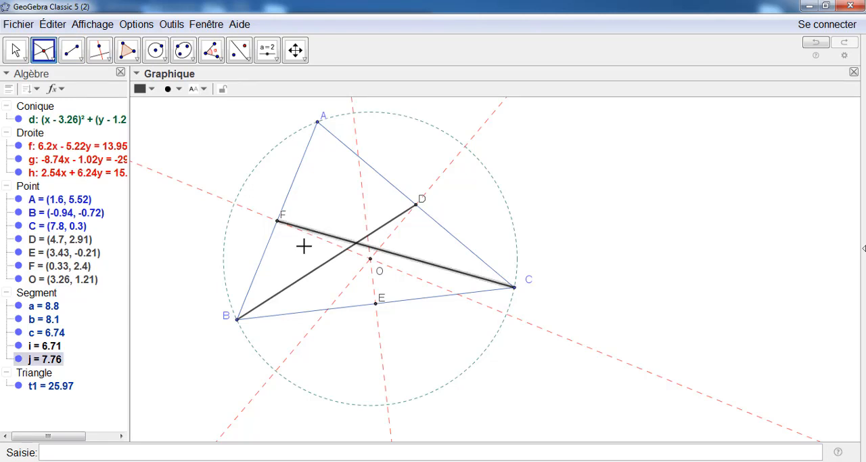
left_click(306, 279)
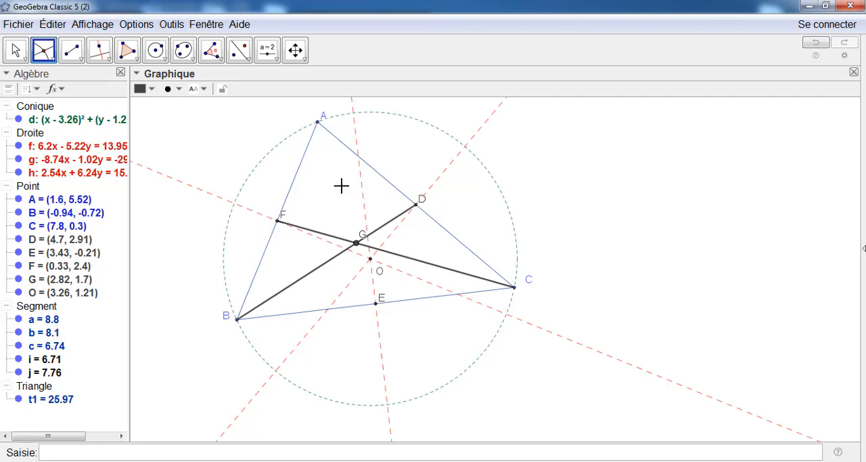
Construct the three altitudes as perpendicular lines through A to BC, through C to AB and through B to AC
left_click(101, 55)
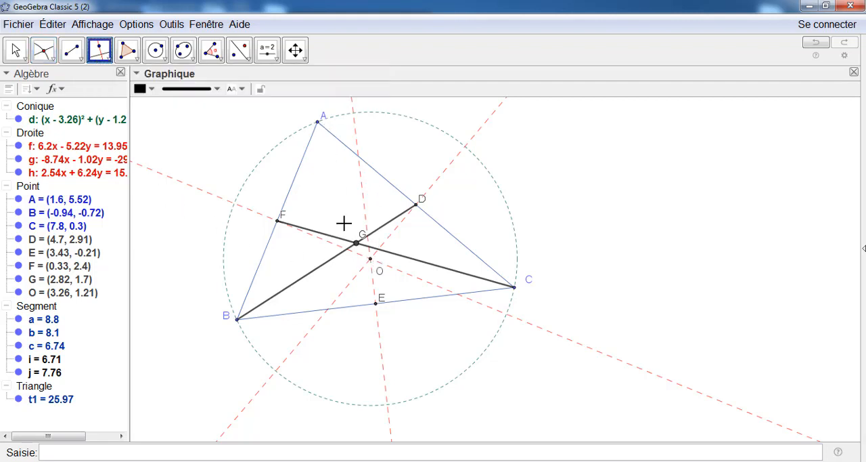
left_click(318, 125)
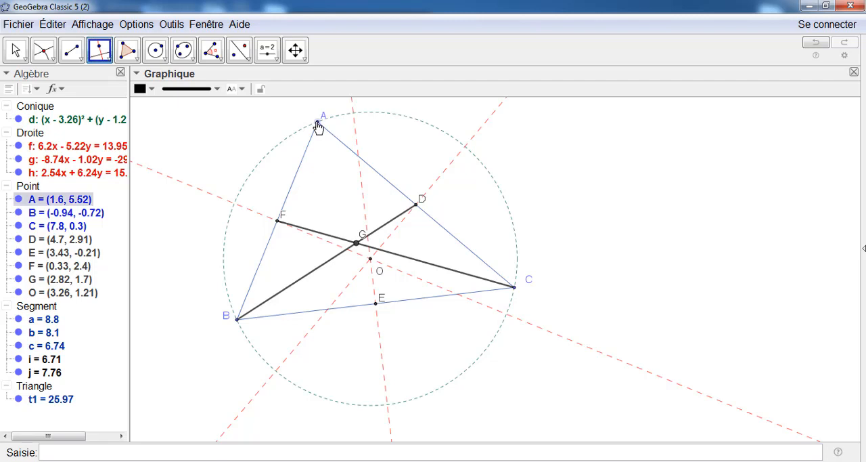
left_click(364, 309)
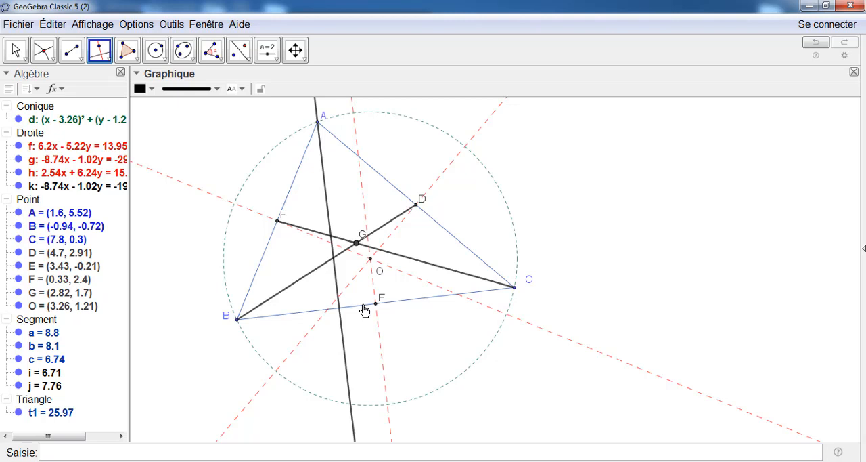
left_click(514, 288)
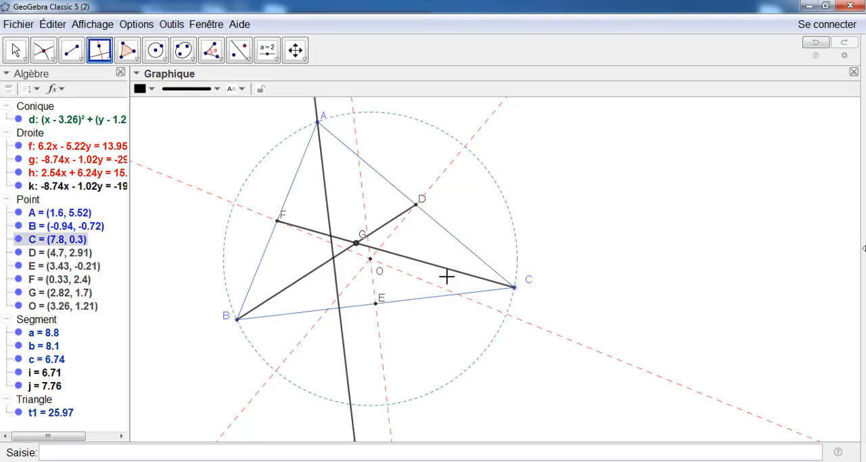
left_click(289, 199)
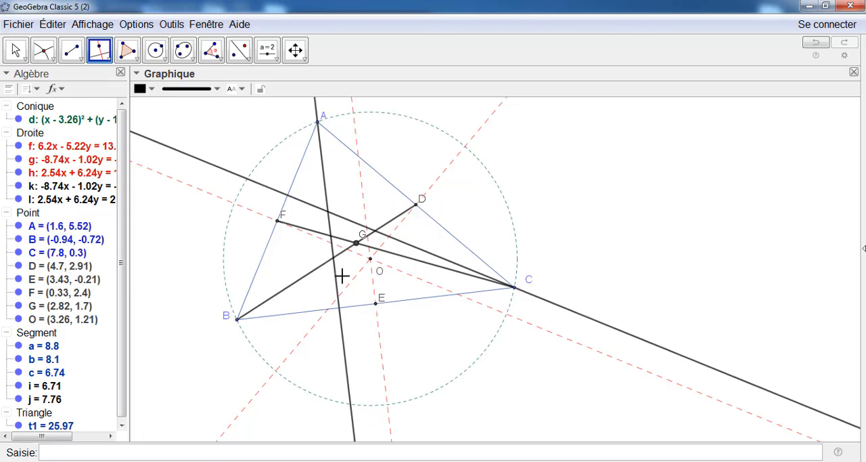
left_click(237, 320)
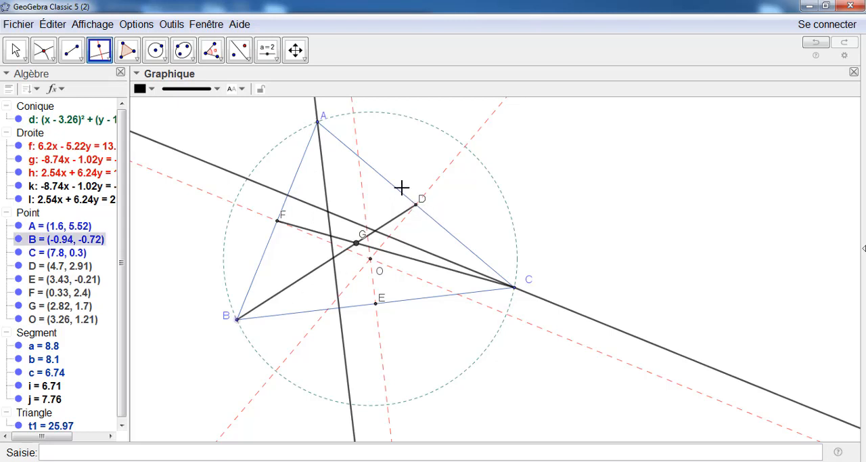
left_click(401, 194)
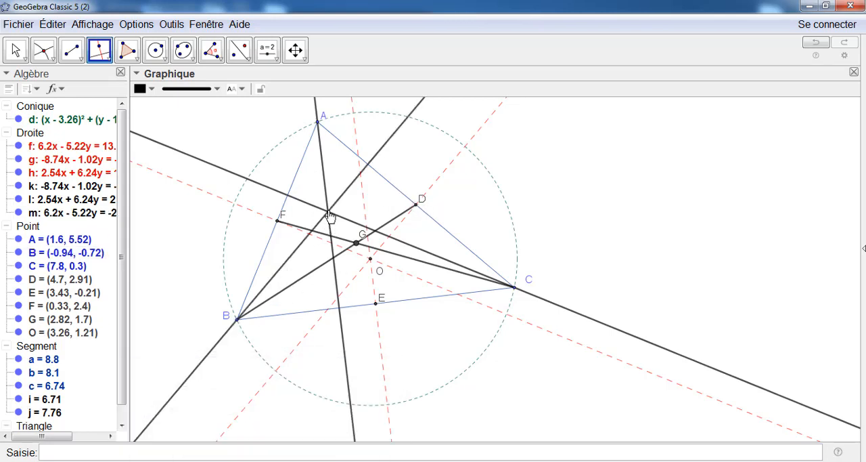
Create the intersection point of the altitudes through A and C
left_click(51, 58)
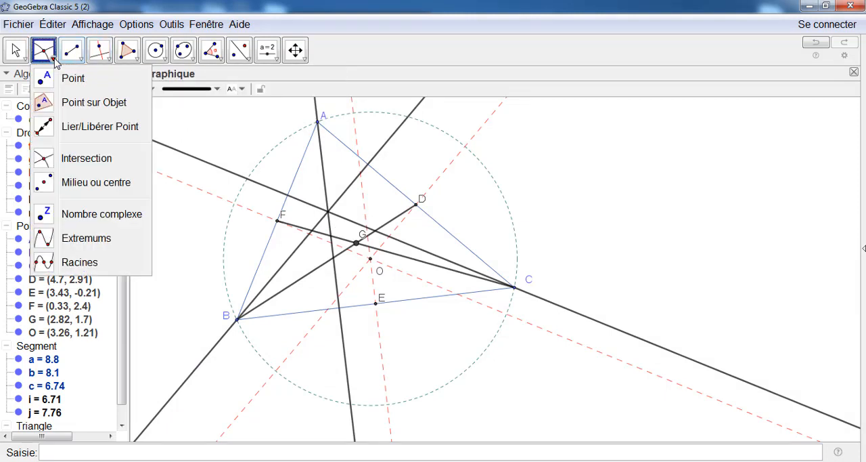
left_click(71, 158)
left_click(326, 191)
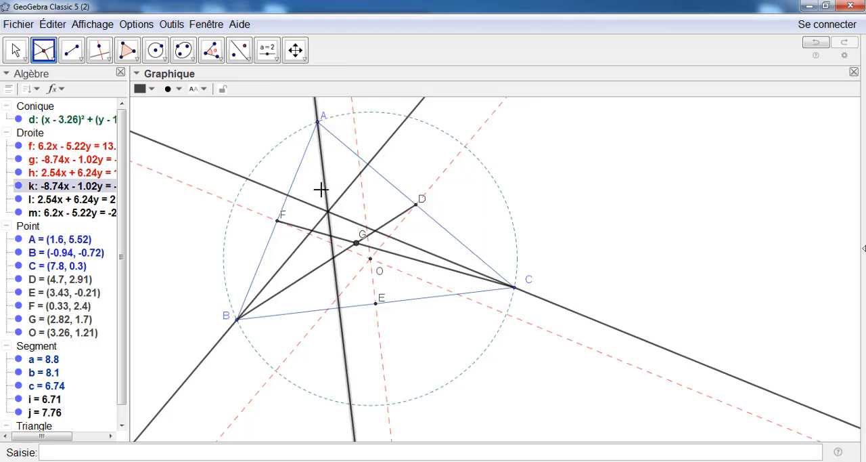
left_click(308, 208)
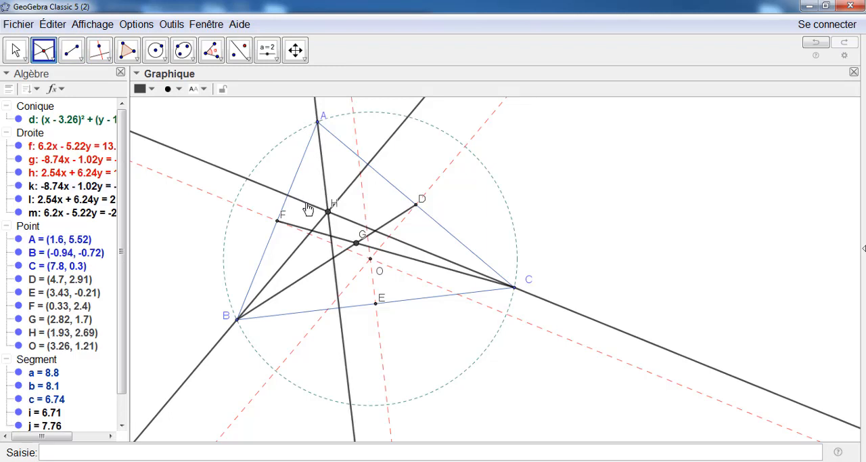
Select the three altitudes together and set their colour to green (51, 153, 0) in their properties
left_click(16, 49)
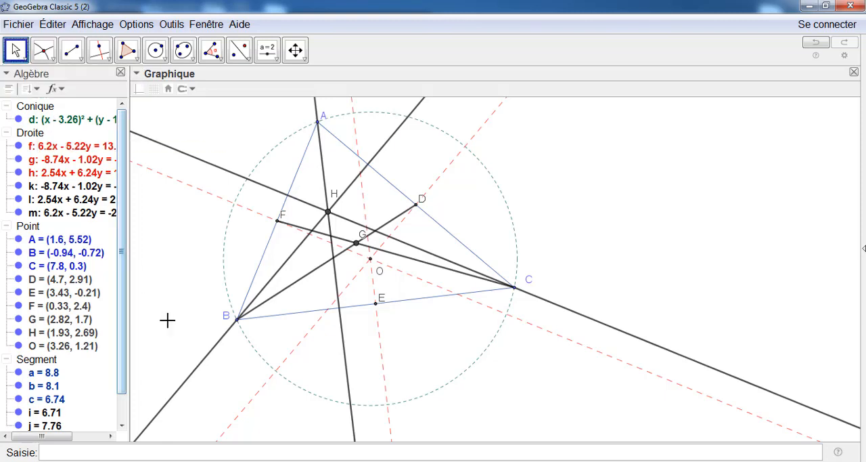
left_click(189, 158)
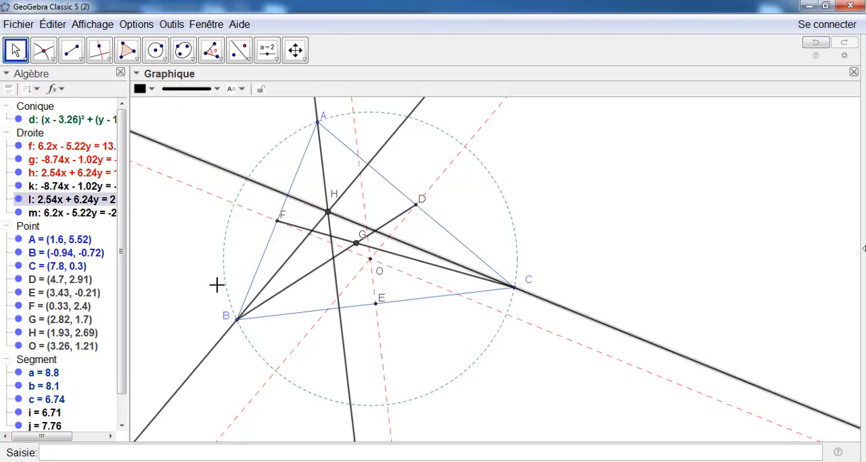
left_click(210, 350)
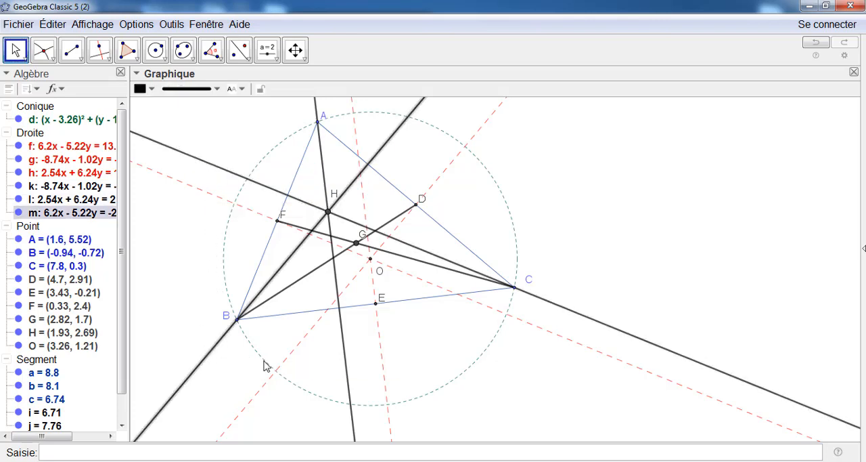
left_click(346, 362)
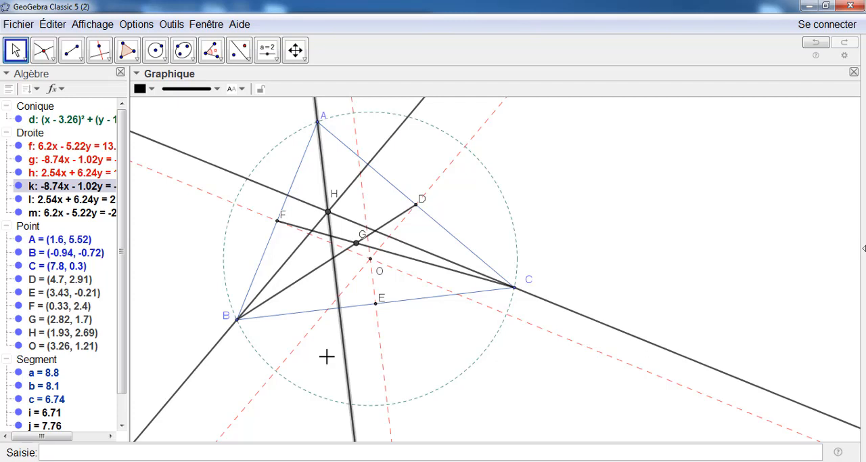
left_click(234, 173)
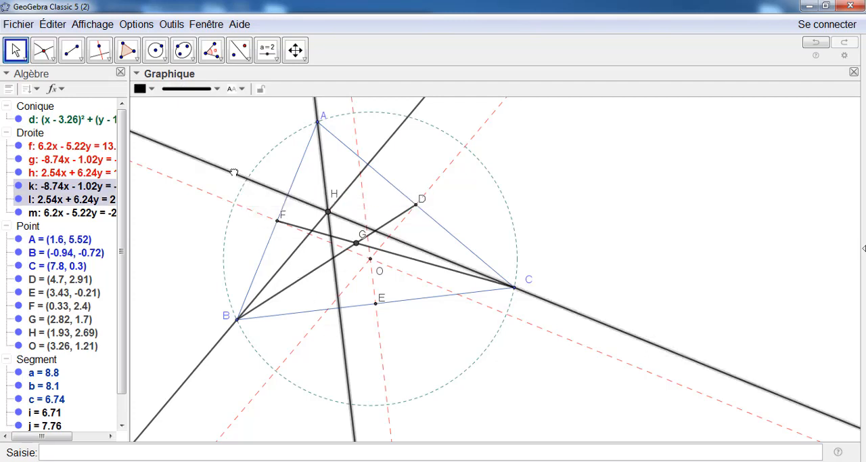
left_click(216, 343, "ctrl")
left_click(217, 342, "ctrl")
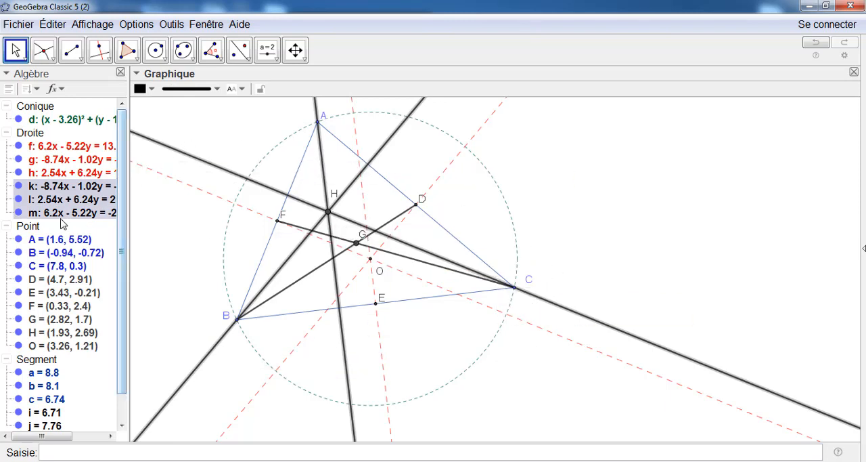
right_click(257, 186)
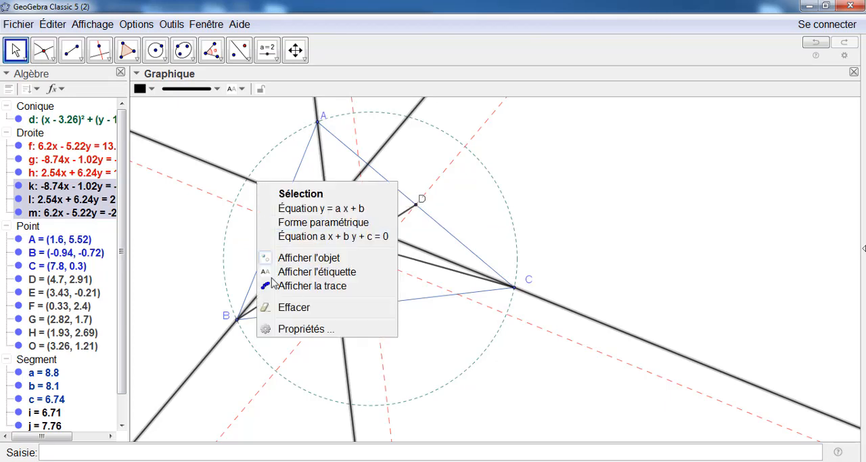
left_click(284, 334)
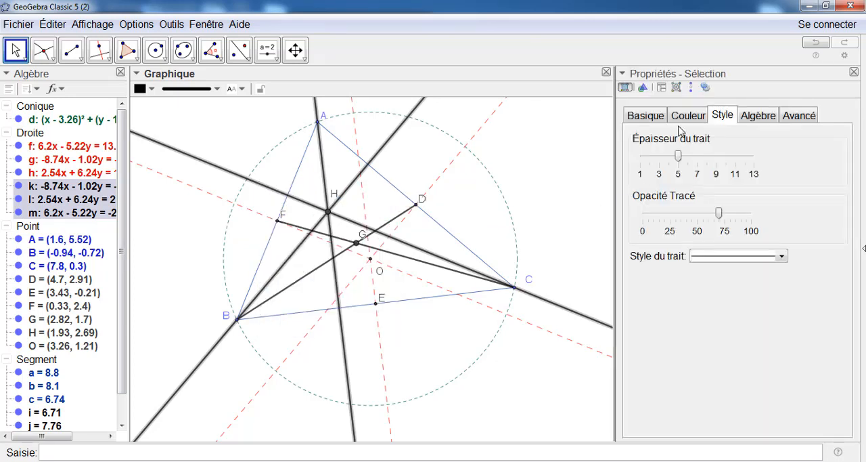
left_click(686, 117)
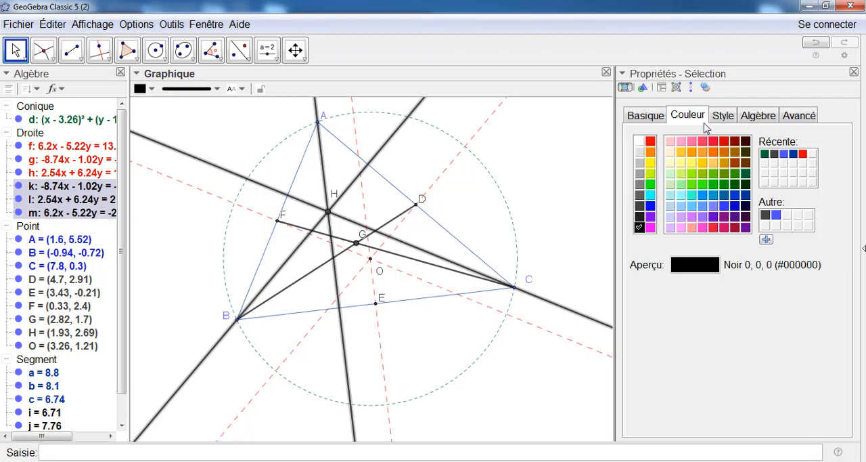
left_click(735, 174)
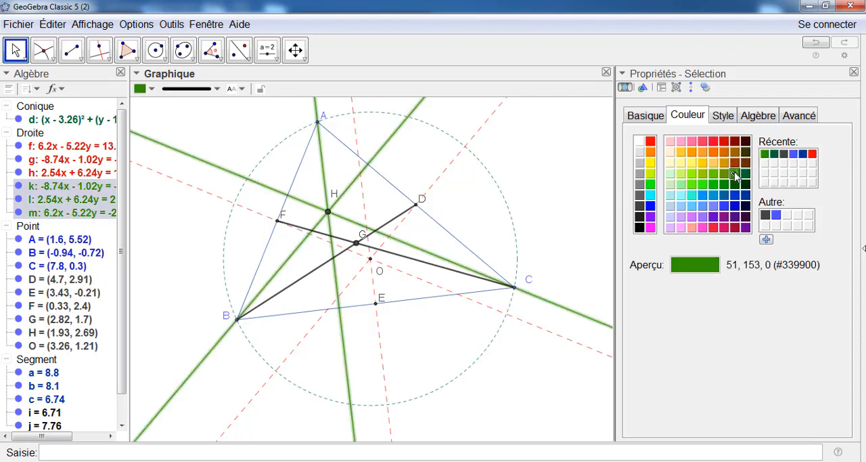
Set the altitudes' line thickness to 2 and their line style to short dashes, then deselect them
left_click(724, 116)
left_click_drag(678, 158, 650, 166)
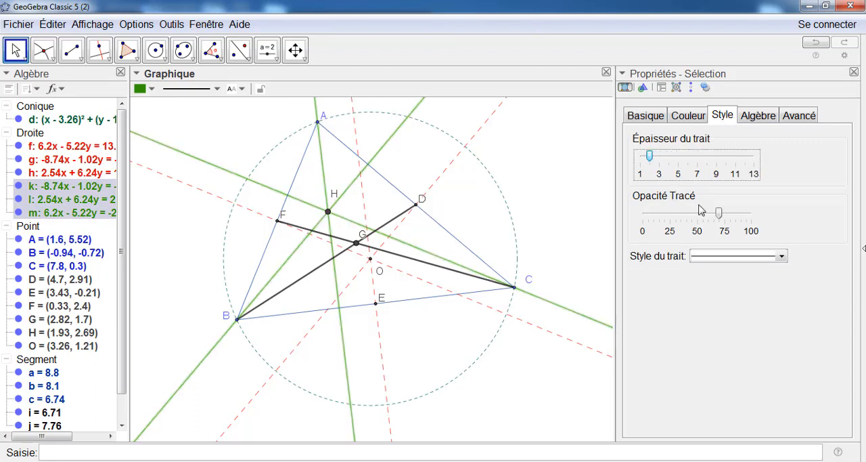
left_click(716, 258)
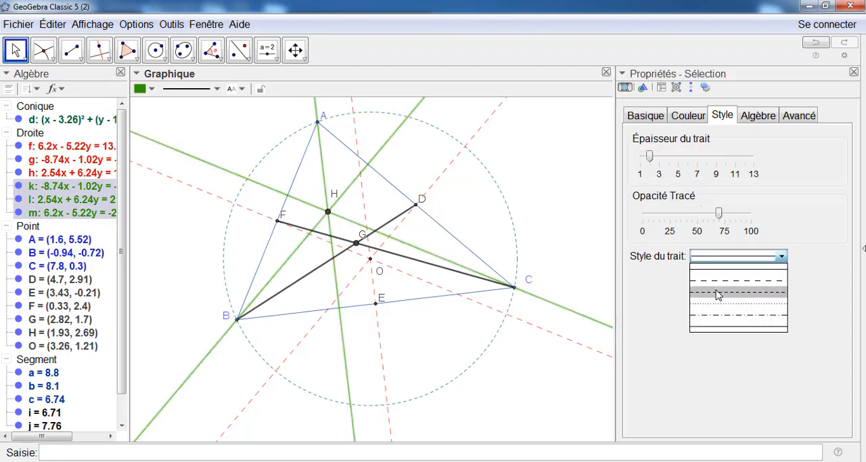
left_click(718, 294)
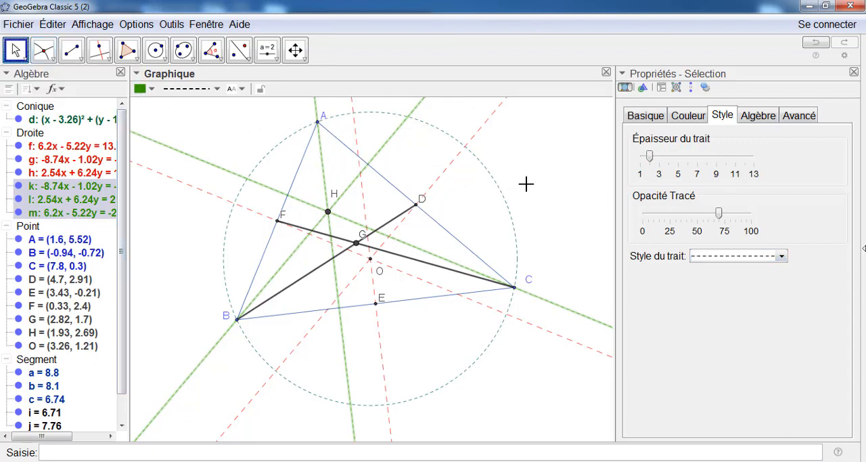
left_click(546, 234)
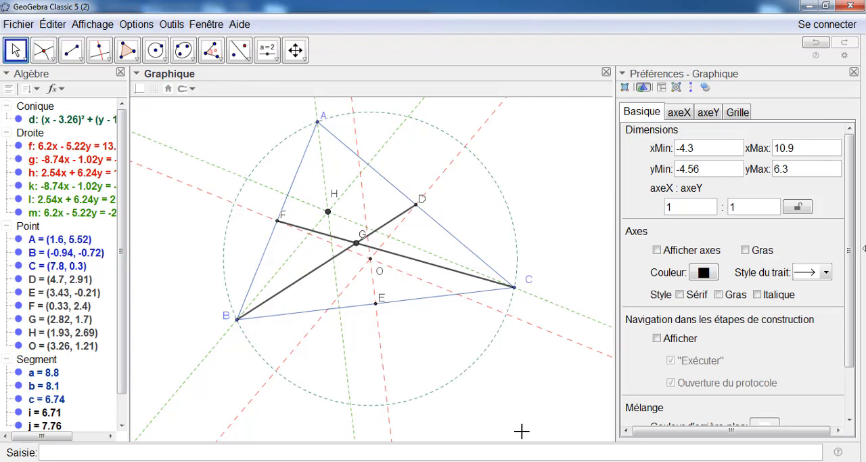
Select the two medians BD and CF, give them a long-dashed line style and reduce their line thickness
left_click(293, 290)
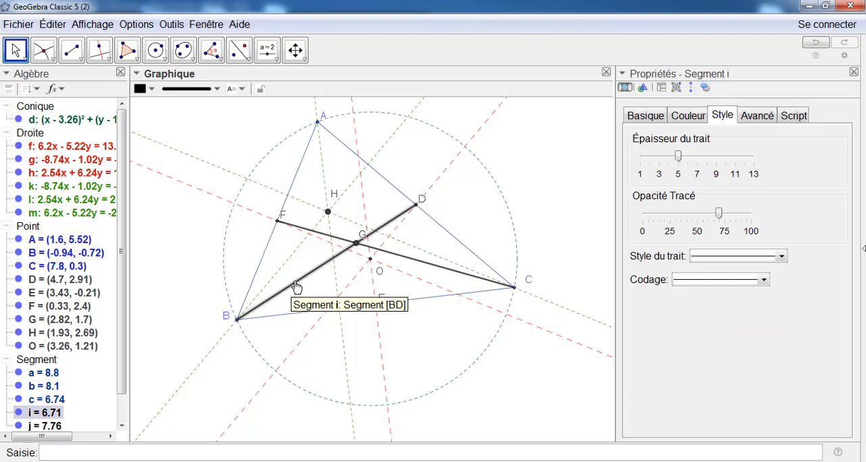
left_click(398, 262, "ctrl")
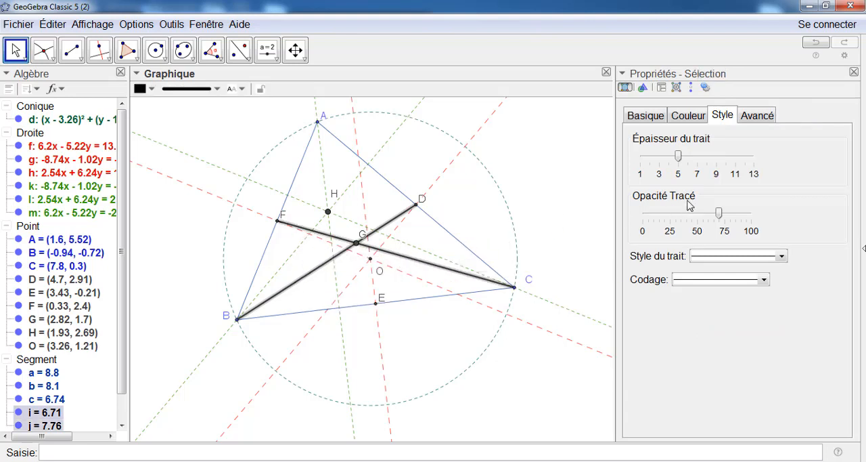
left_click(724, 260)
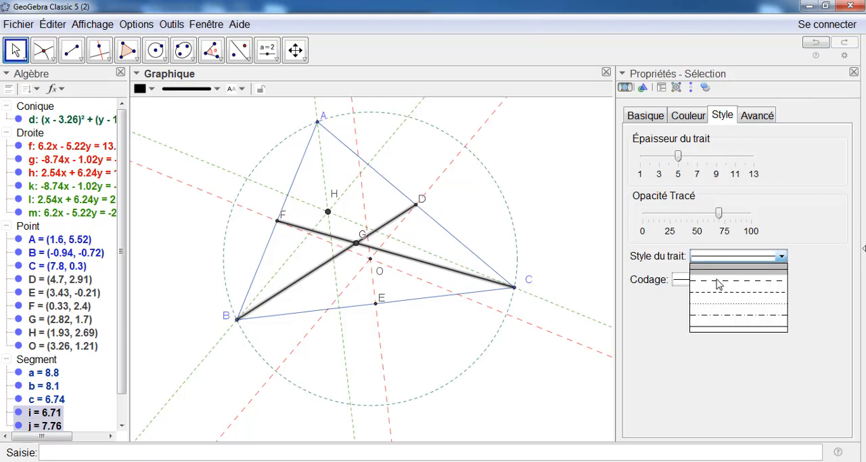
left_click(716, 288)
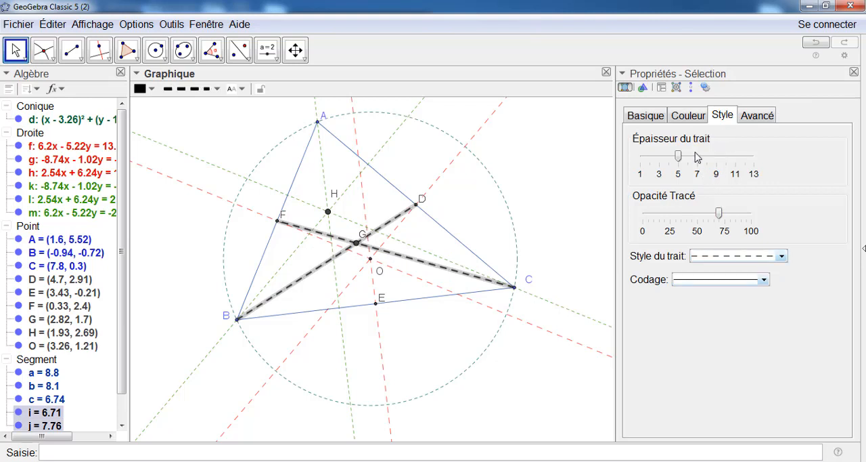
left_click_drag(679, 156, 653, 163)
Colour the two medians magenta (255, 0, 255) and deselect them
left_click(685, 117)
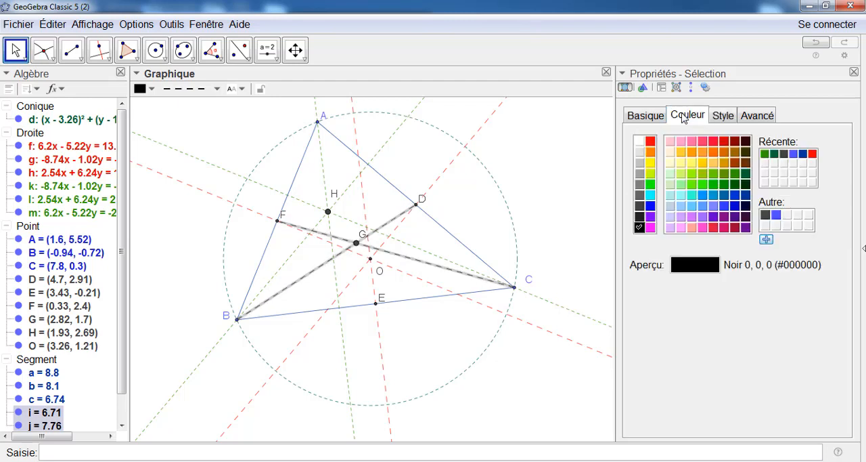
left_click(651, 227)
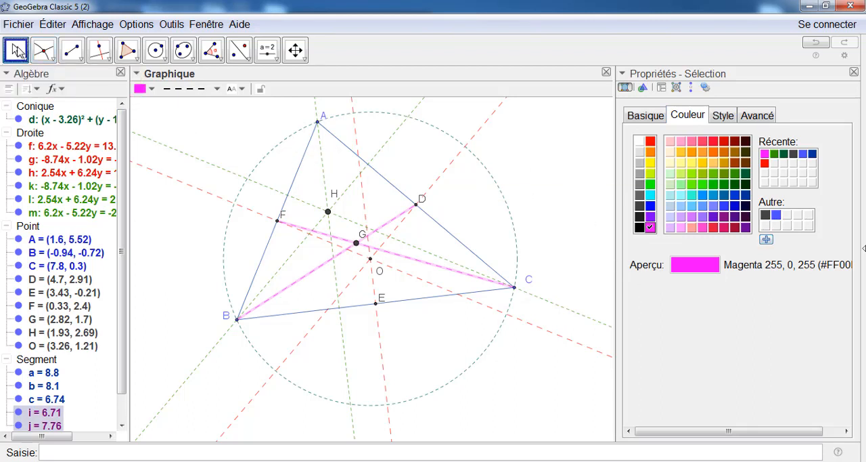
left_click(231, 140)
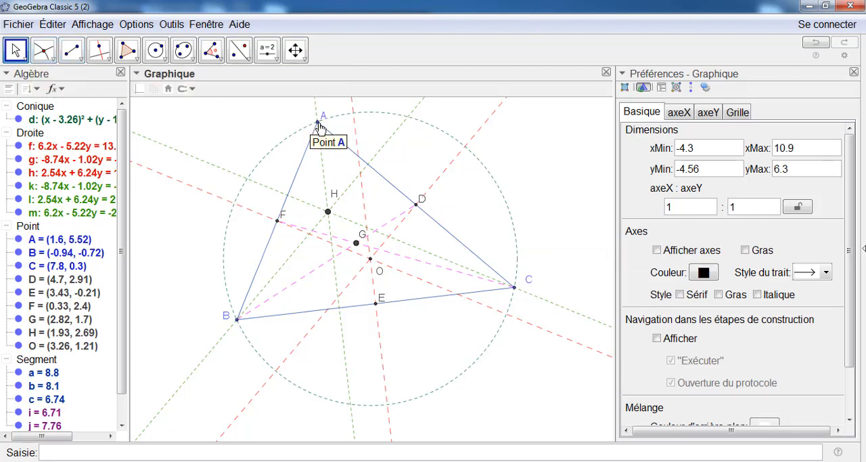
Move vertex A to about (1.74, 5.38) and vertex C to about (8.02, 0.36) to test the construction
mouse_move(319, 126)
left_mouse_down()
mouse_move(347, 126)
mouse_move(324, 131)
left_mouse_up()
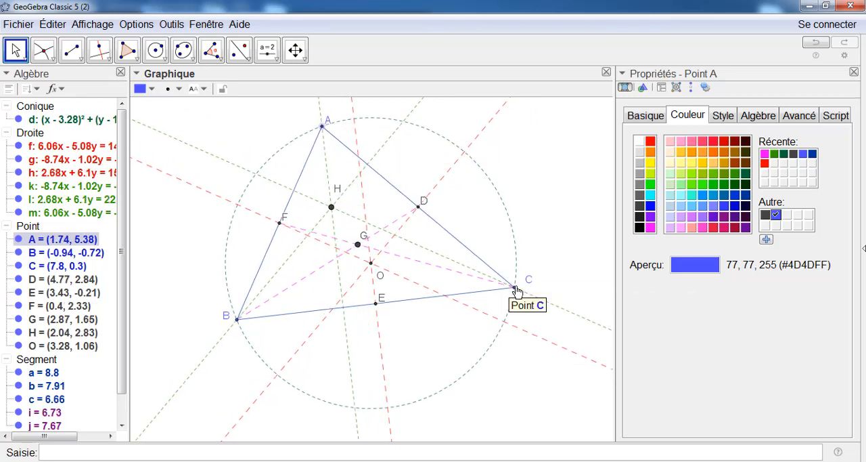
mouse_move(516, 291)
left_mouse_down()
mouse_move(515, 258)
mouse_move(482, 282)
mouse_move(480, 295)
mouse_move(501, 305)
mouse_move(523, 292)
left_mouse_up()
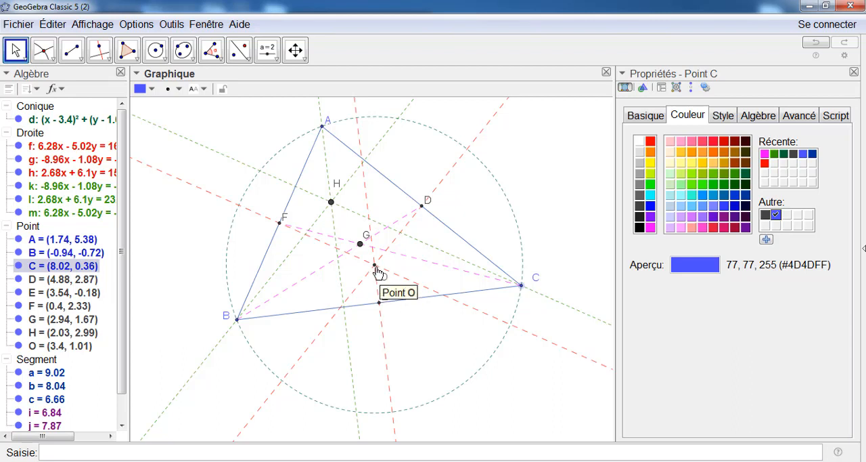
Set the point size of the centroid G, orthocentre H and circumcentre O to 3
left_click(361, 244)
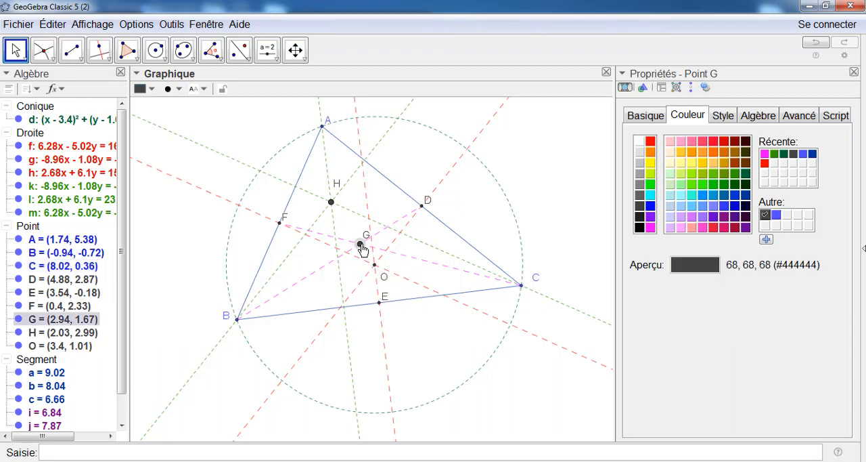
left_click(331, 203, "ctrl")
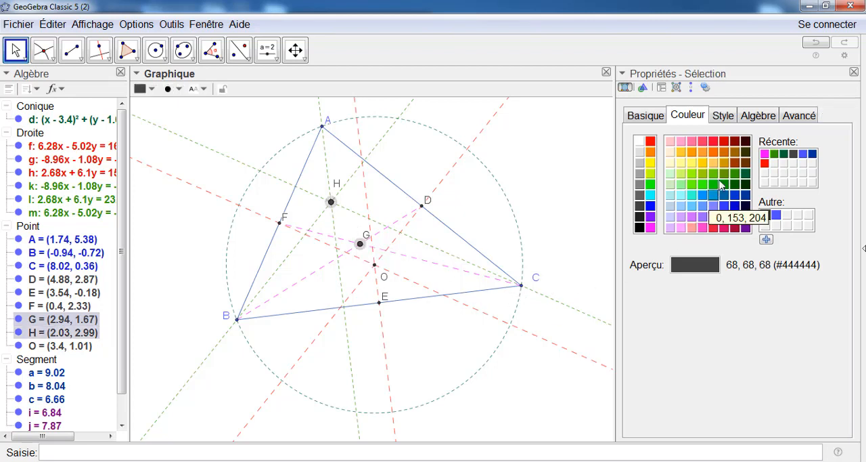
left_click(724, 116)
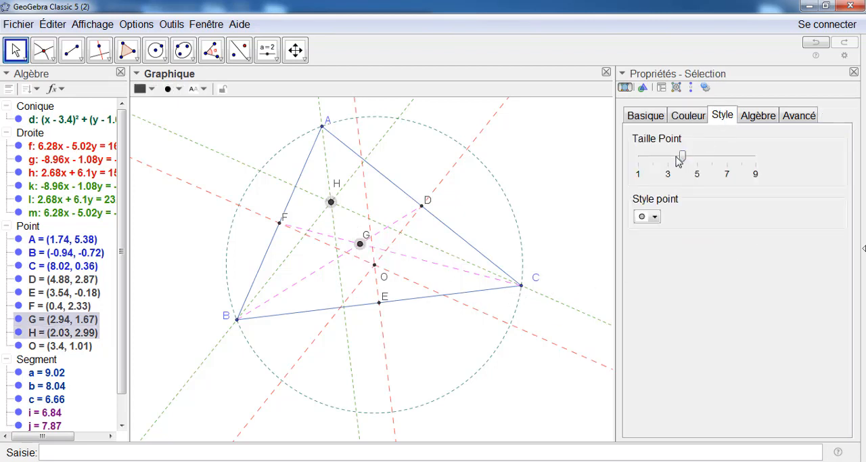
left_click_drag(682, 158, 656, 167)
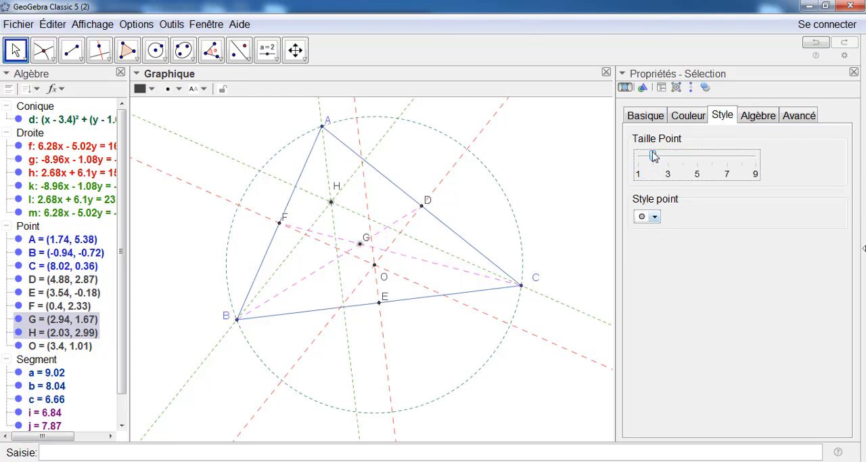
left_click_drag(656, 159, 670, 160)
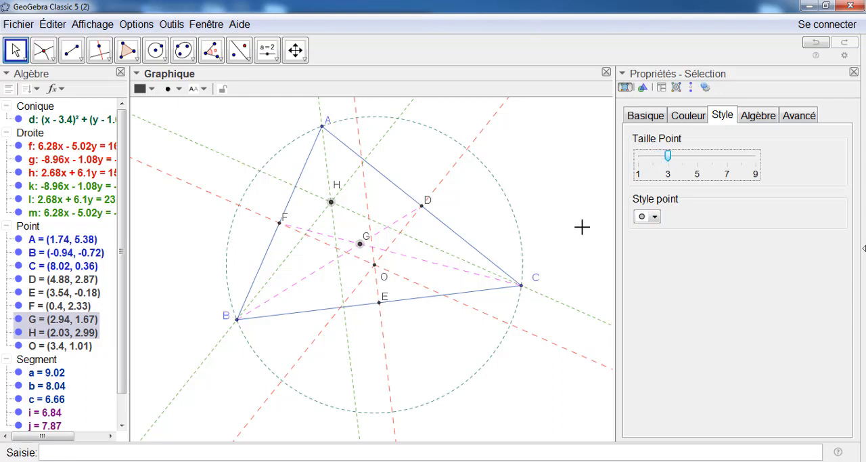
left_click(376, 269)
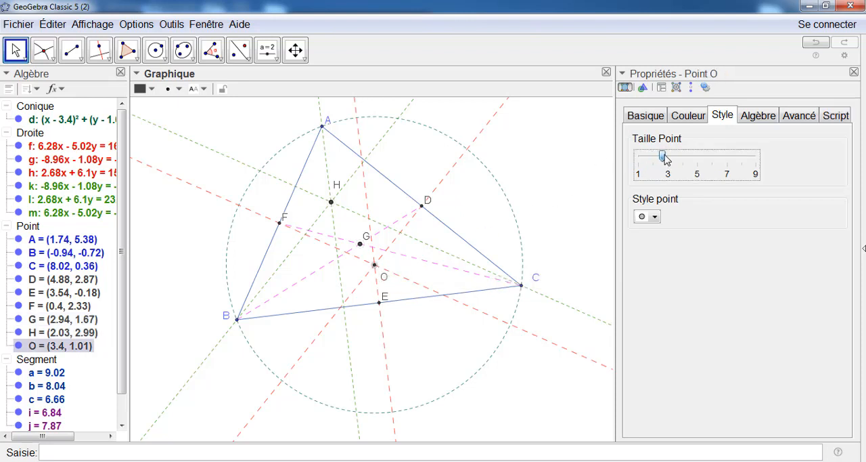
left_click_drag(666, 158, 670, 158)
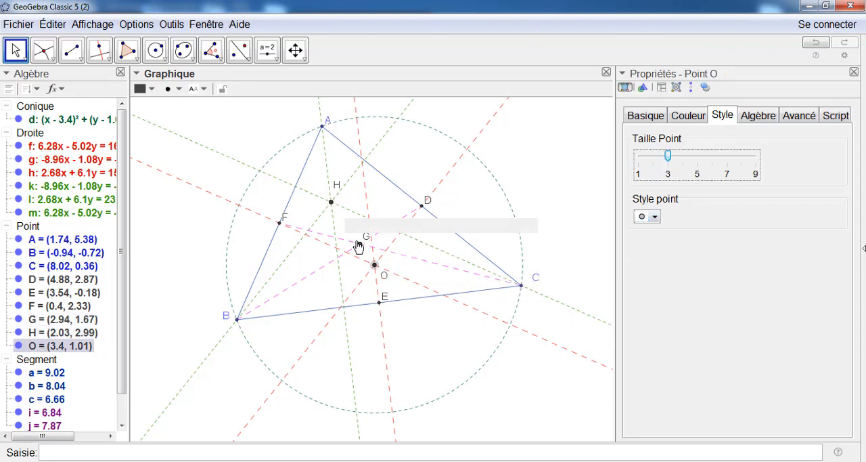
Colour the points O, G and H red (255, 0, 0)
left_click(688, 117)
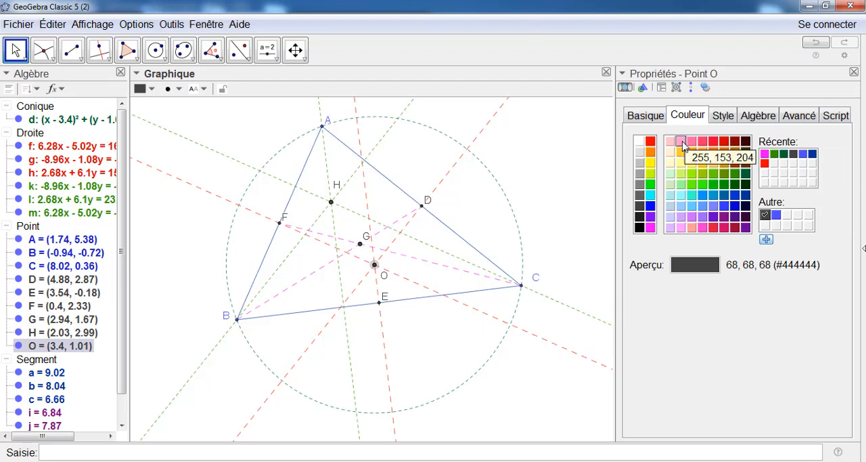
left_click(650, 141)
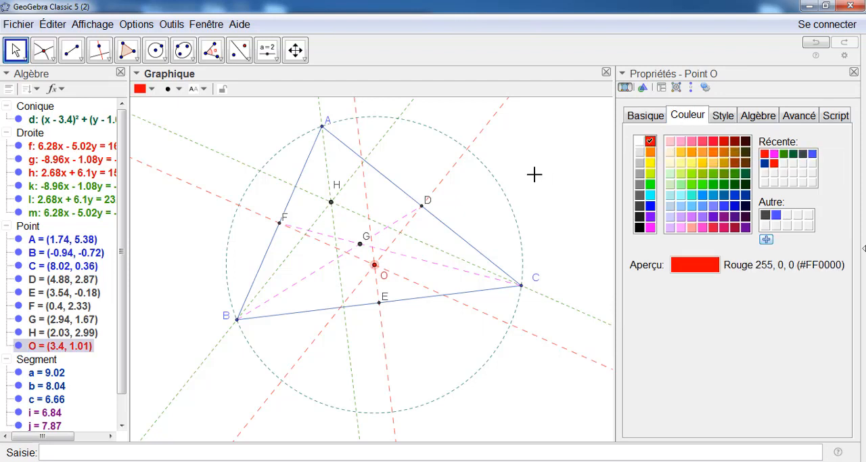
left_click(360, 243)
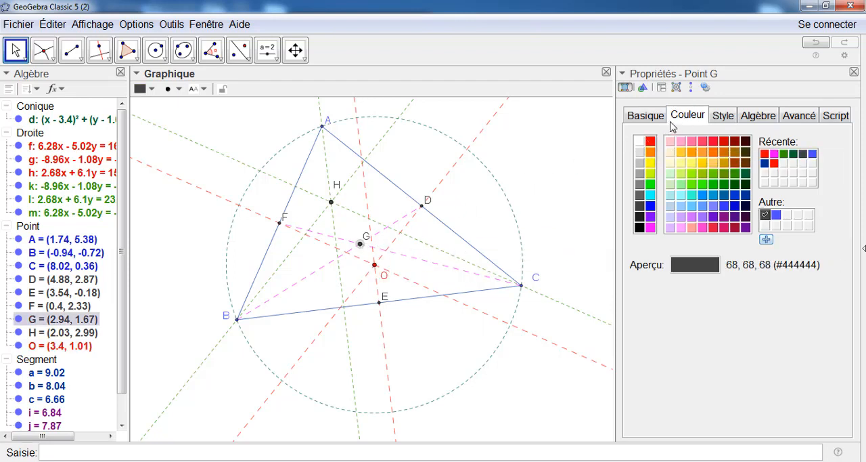
left_click(650, 141)
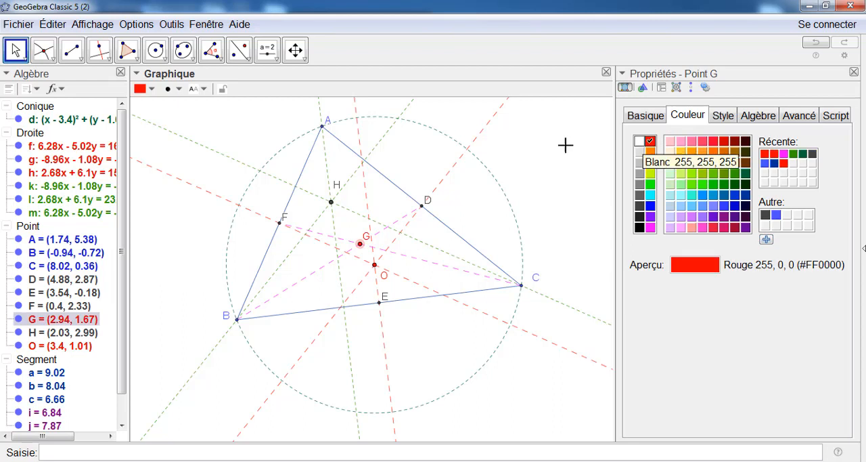
left_click(332, 203)
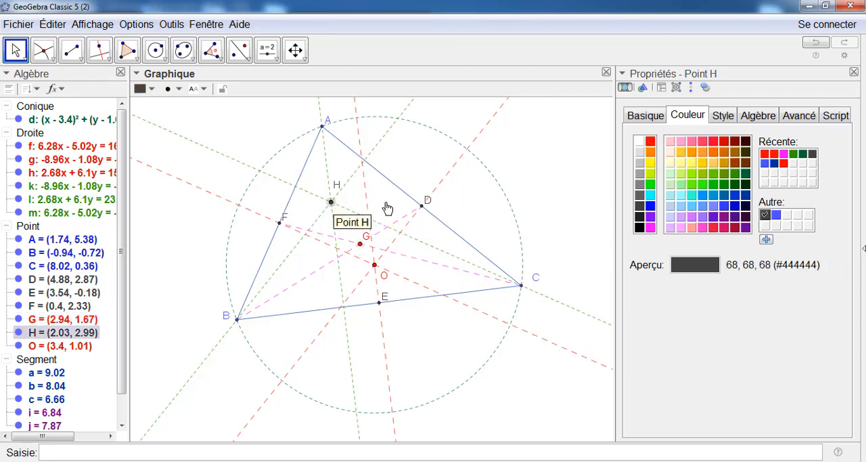
left_click(651, 141)
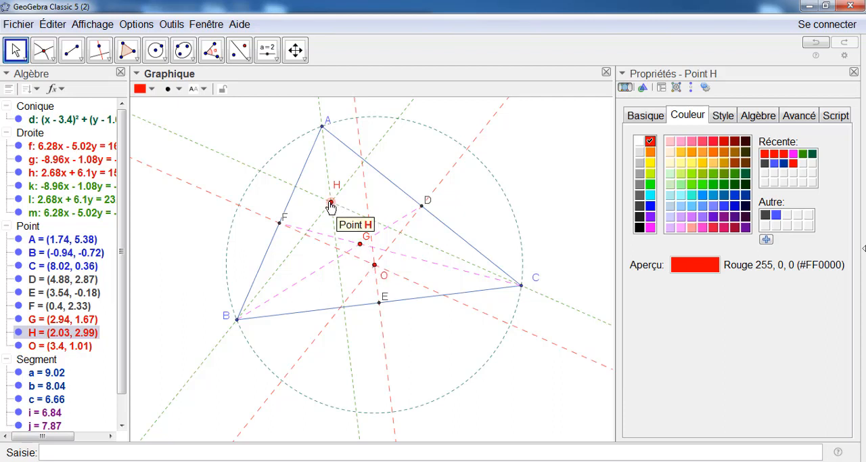
Draw the Euler line as a full line through points O and G
left_click(80, 60)
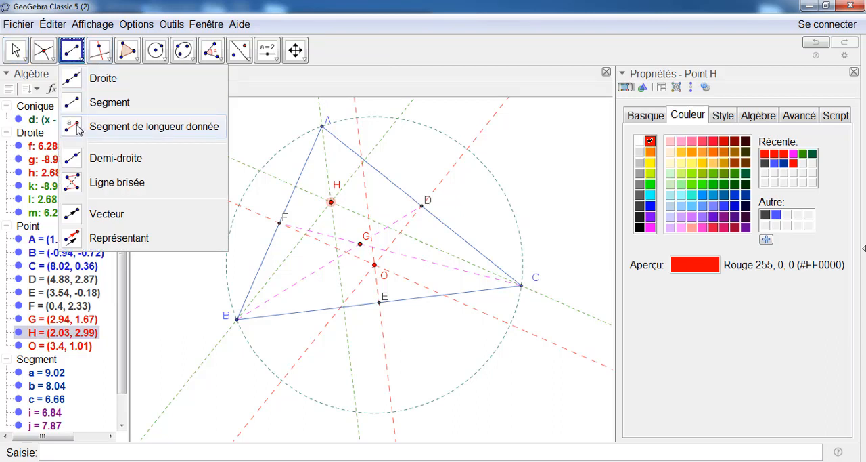
left_click(70, 87)
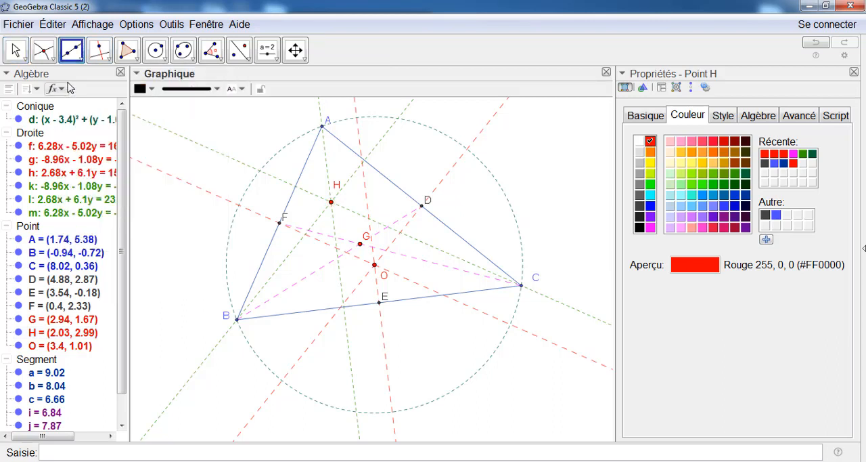
left_click(375, 268)
left_click(360, 243)
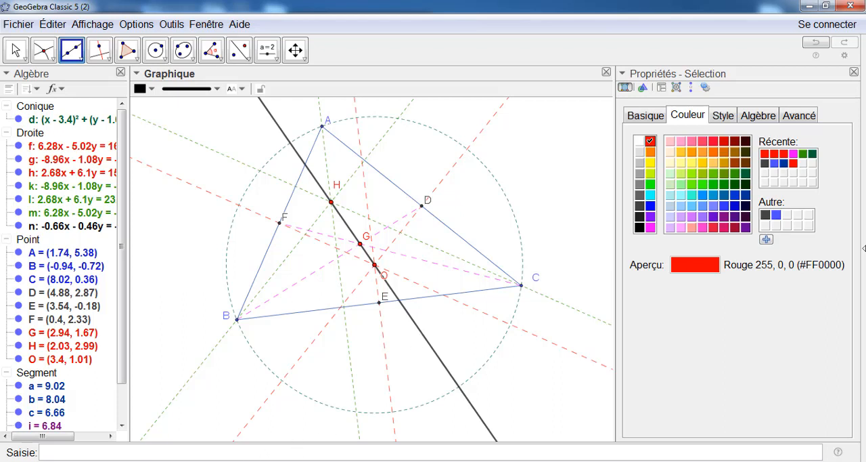
Switch to the browser, skim the Wikipedia article on Leonhard Euler, and return to the GeoGebra construction
left_click(84, 461)
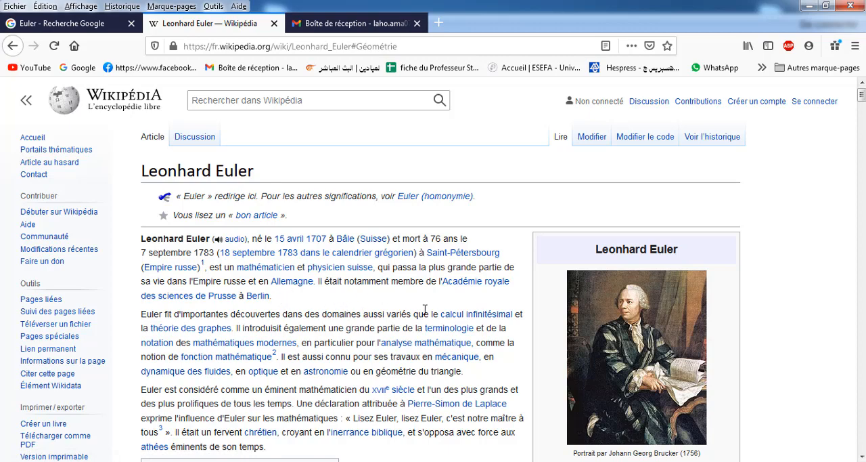
scroll(425, 309, "down", 4)
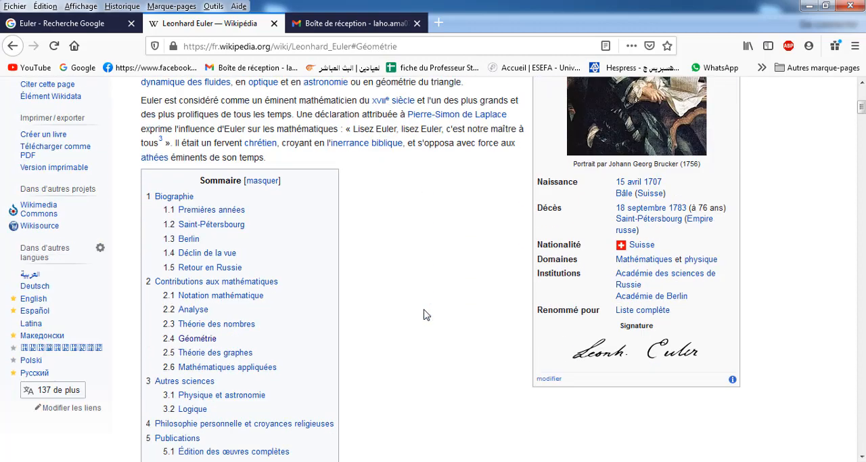
scroll(423, 315, "down", 4)
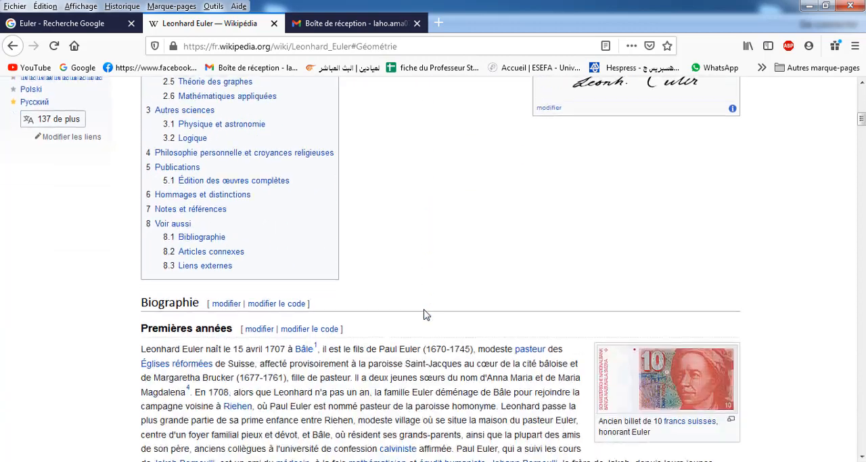
scroll(425, 314, "down", 6)
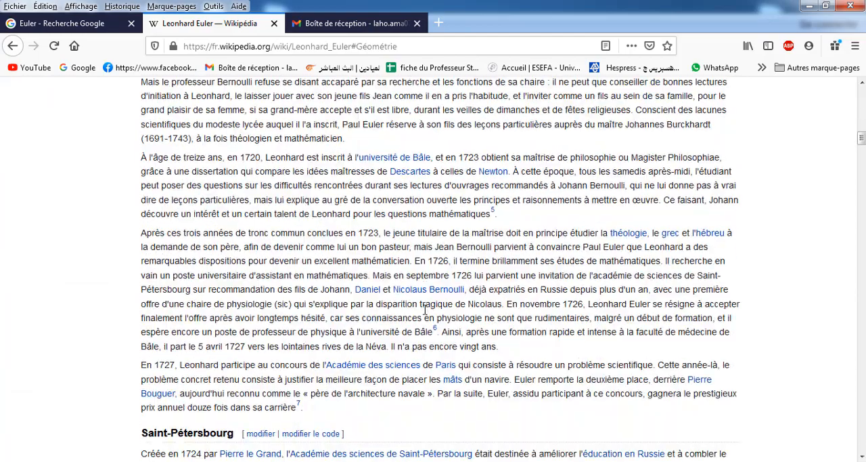
scroll(425, 309, "up", 15)
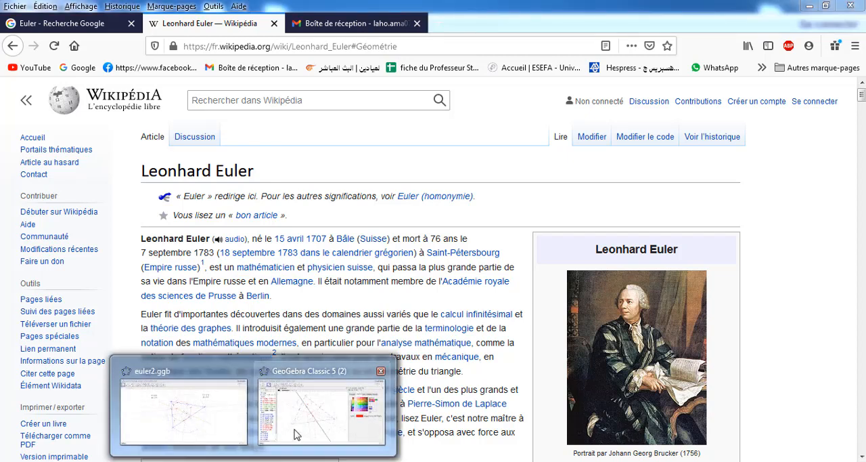
mouse_move(298, 430)
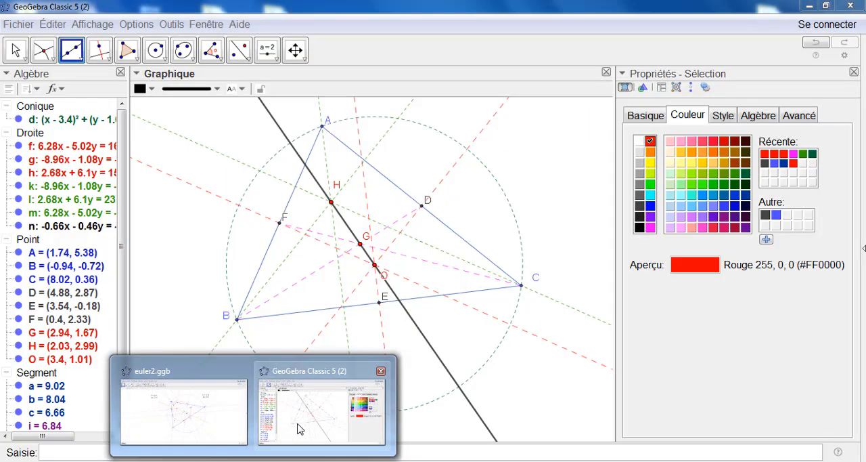
left_click(298, 427)
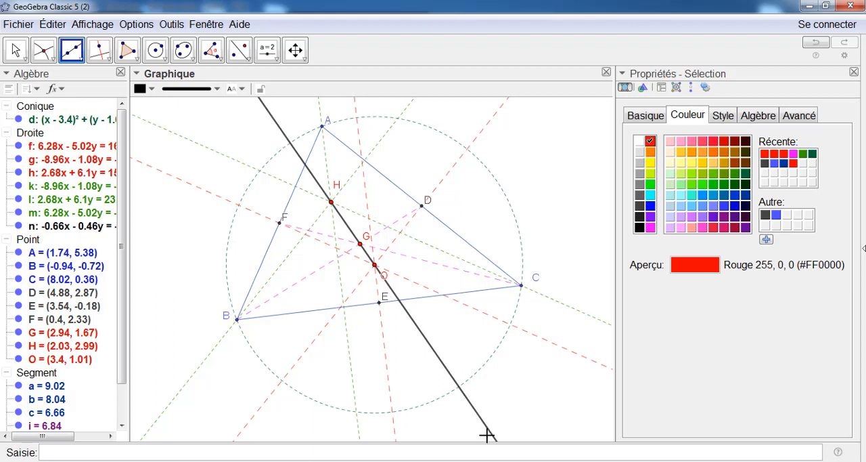
left_click(322, 128)
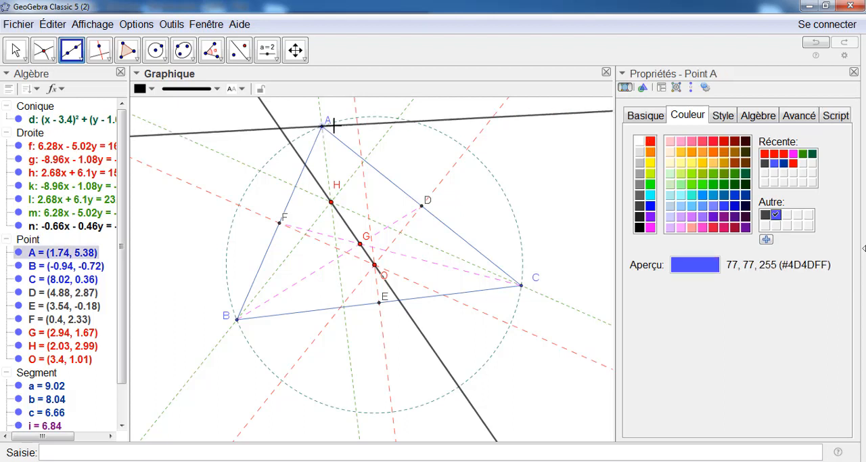
left_click(334, 126)
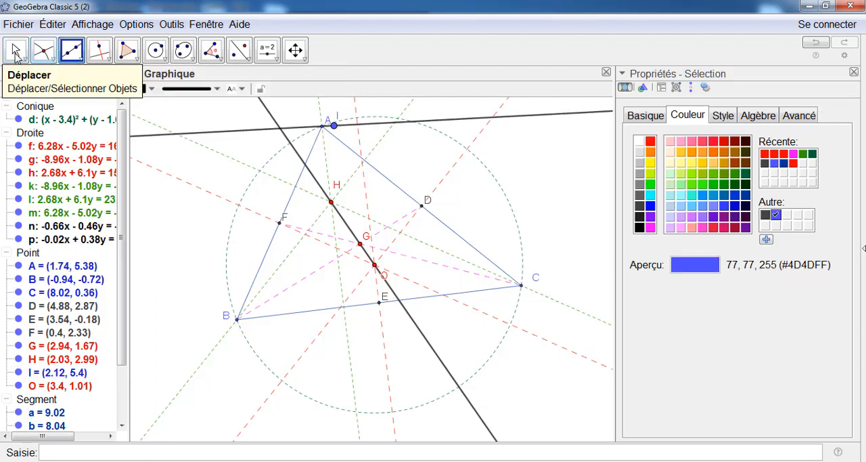
left_click(816, 43)
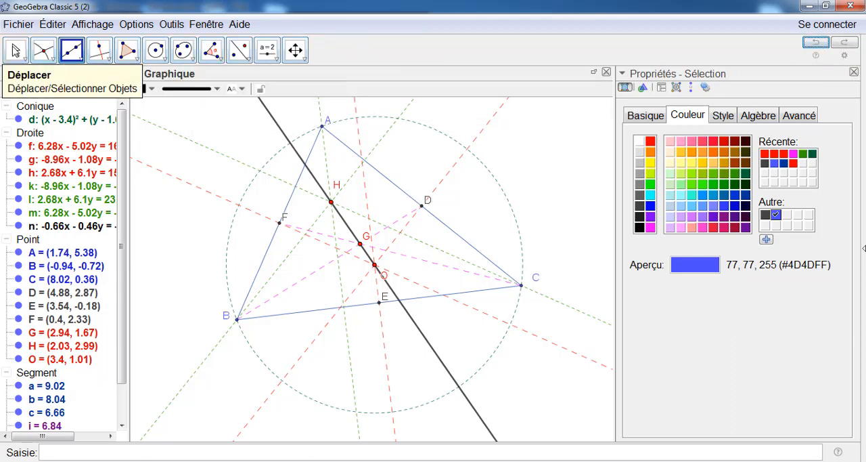
Move vertex A to about (1.2, 5.16) and vertex C to about (8.08, 0.68) to test the Euler line
left_click(15, 49)
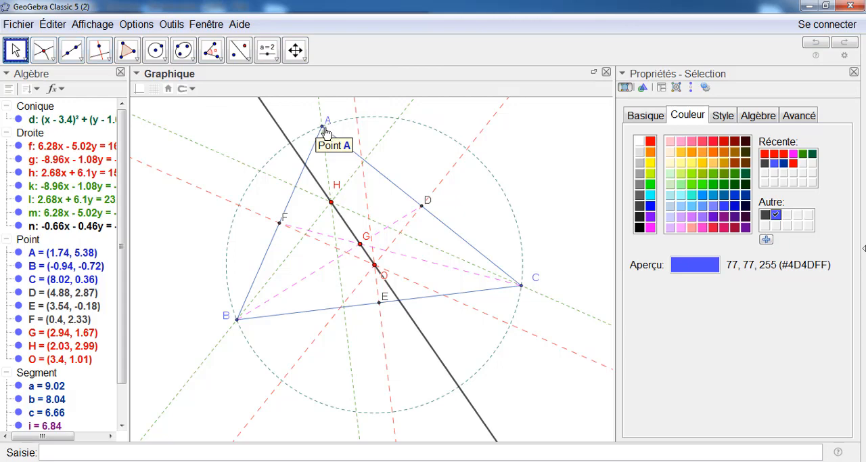
left_click_drag(324, 131, 305, 134)
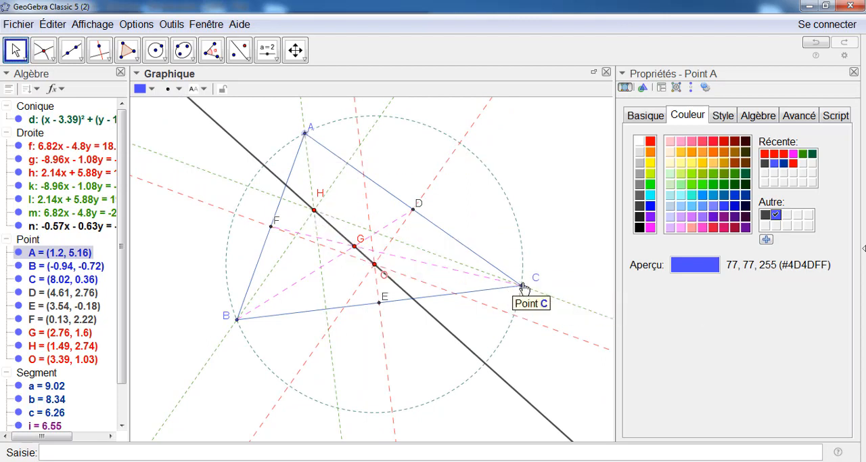
mouse_move(515, 287)
left_mouse_down()
mouse_move(516, 263)
mouse_move(501, 280)
mouse_move(510, 289)
mouse_move(523, 276)
left_mouse_up()
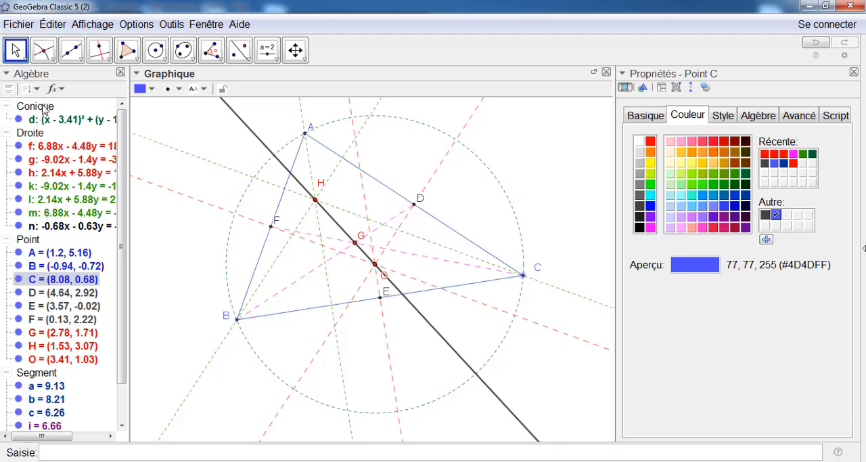
Draw a segment along the Euler line between new points on it at about (-1.23, 6.05) and (7.44, -3.34)
left_click(82, 59)
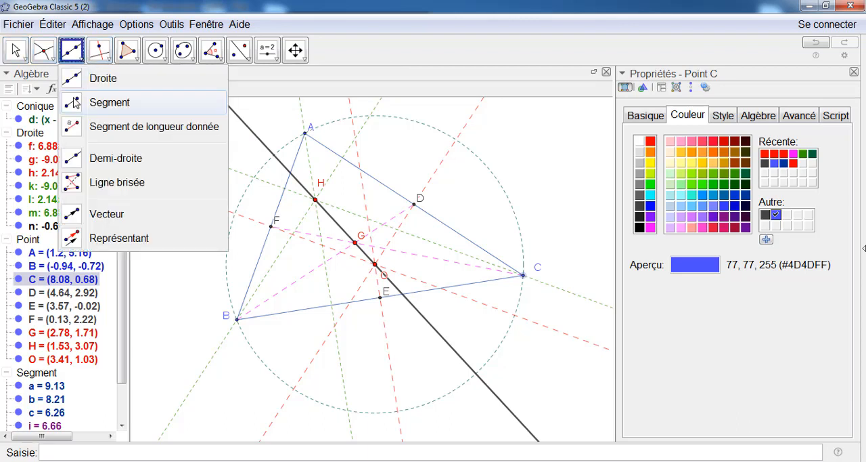
left_click(76, 101)
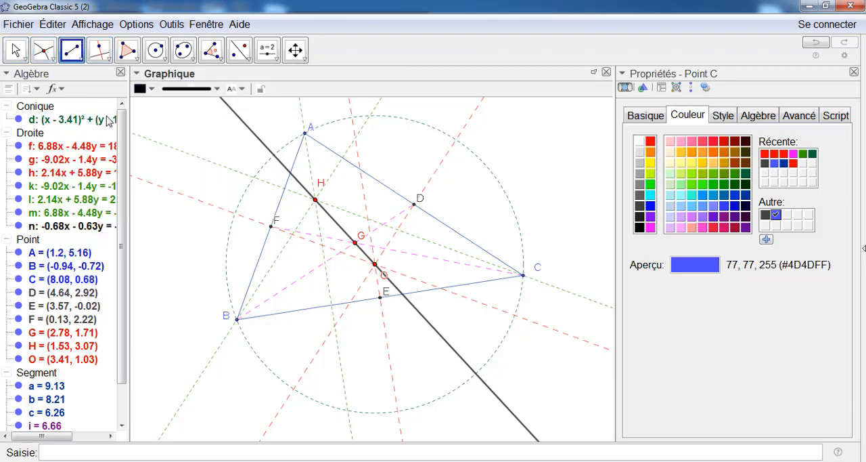
left_click(228, 105)
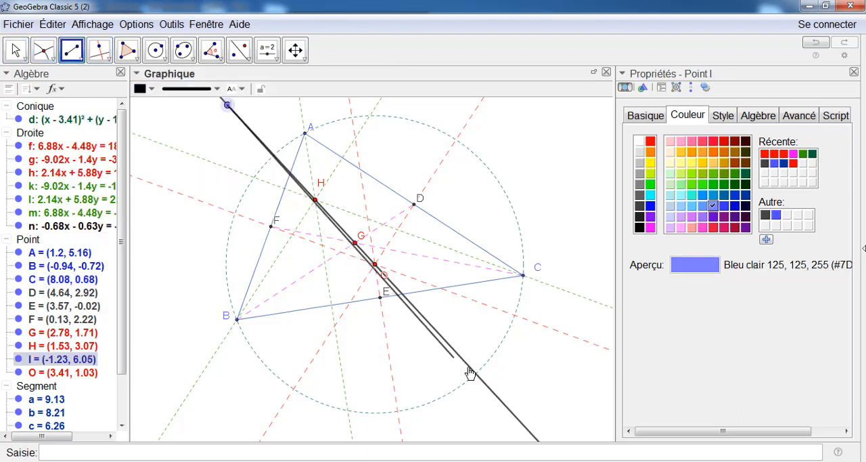
left_click(503, 404)
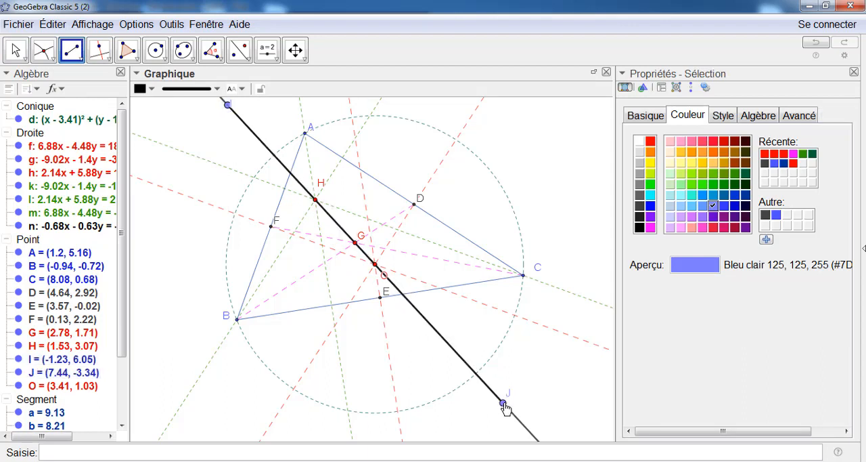
Hide points I and J and the full line through O and G, keeping the segment on the Euler line
right_click(228, 107)
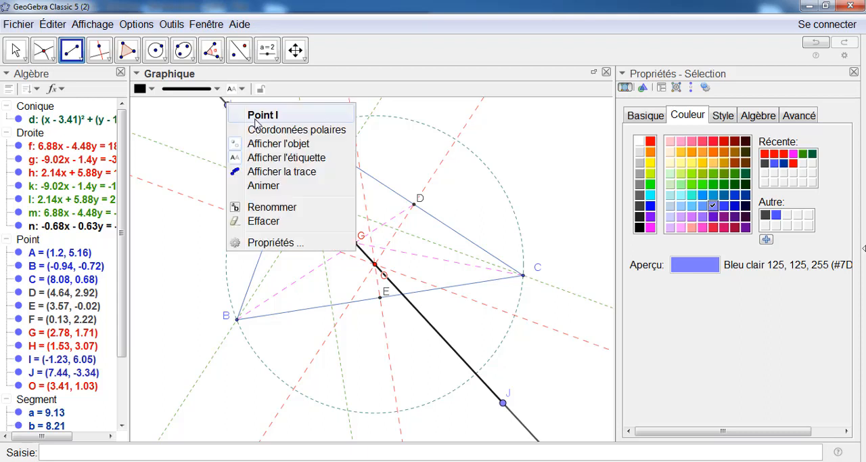
left_click(252, 144)
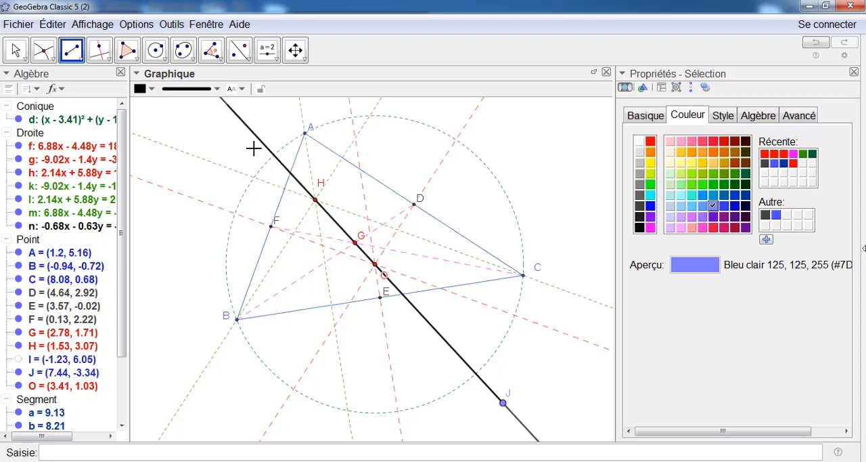
right_click(503, 404)
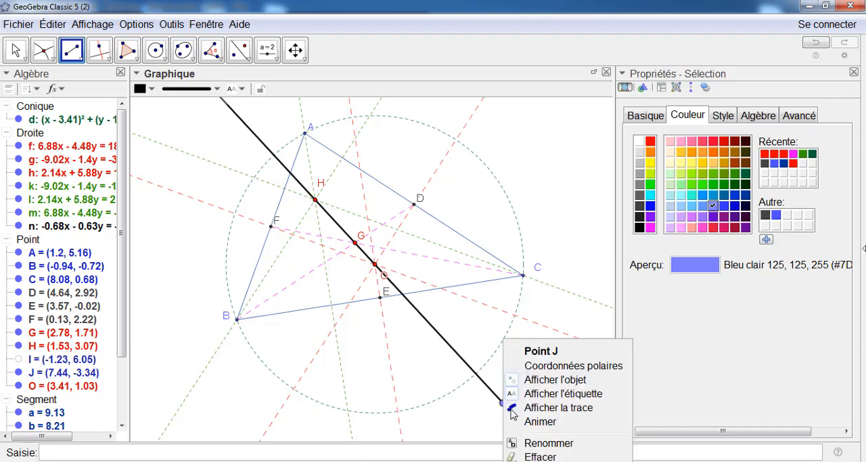
left_click(536, 384)
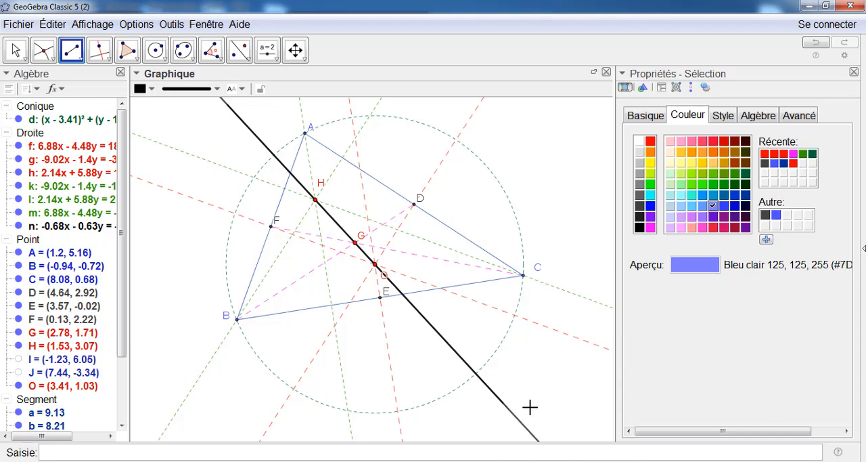
right_click(531, 439)
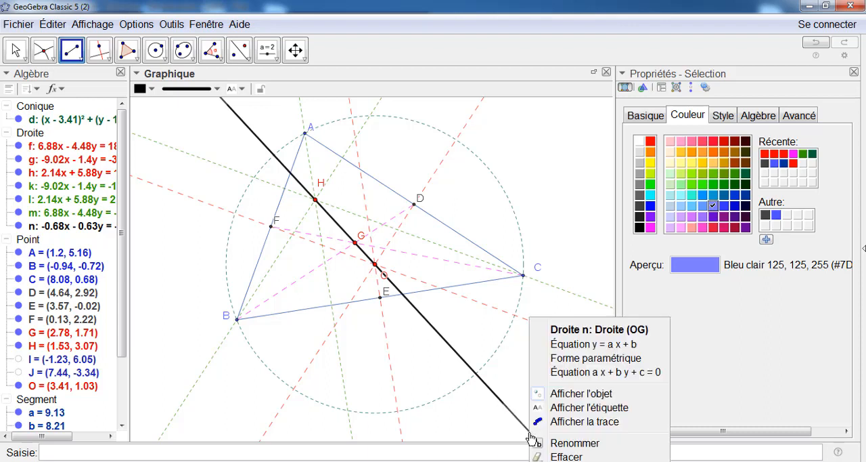
left_click(545, 395)
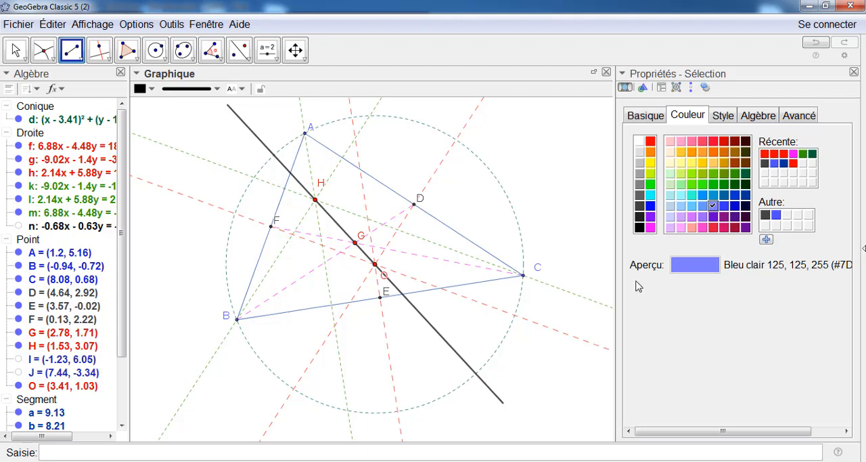
Colour the Euler line segment yellow-orange (255, 204, 51) and set its line thickness to 6
left_click(13, 54)
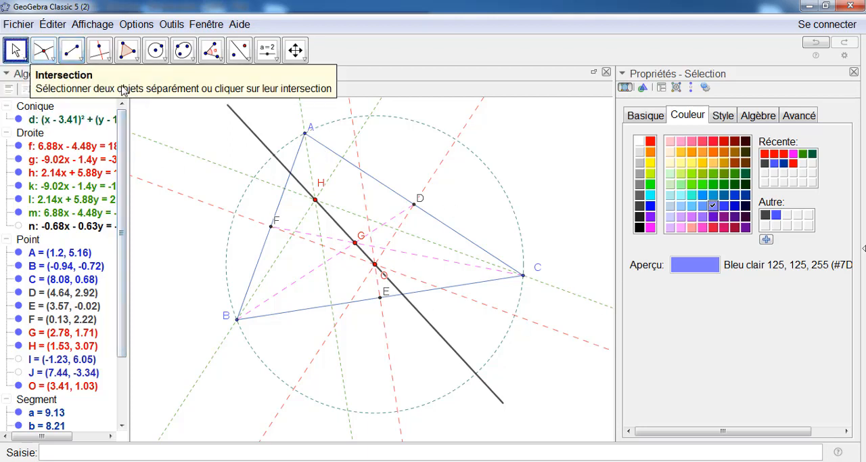
left_click(243, 124)
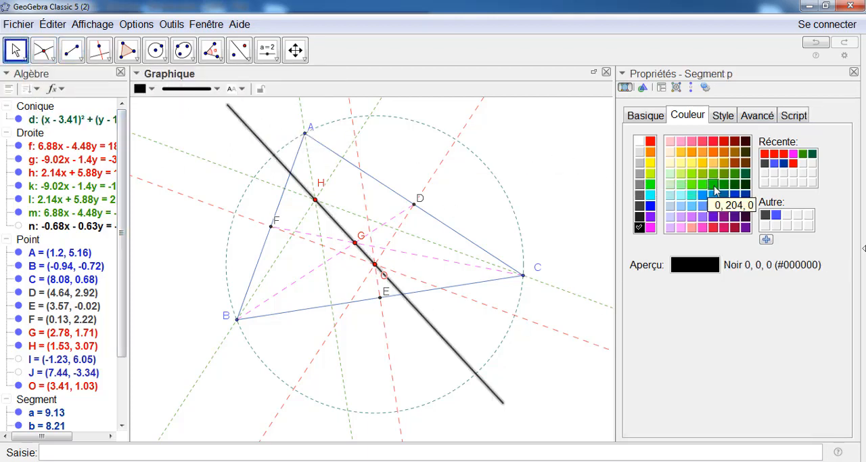
left_click(681, 156)
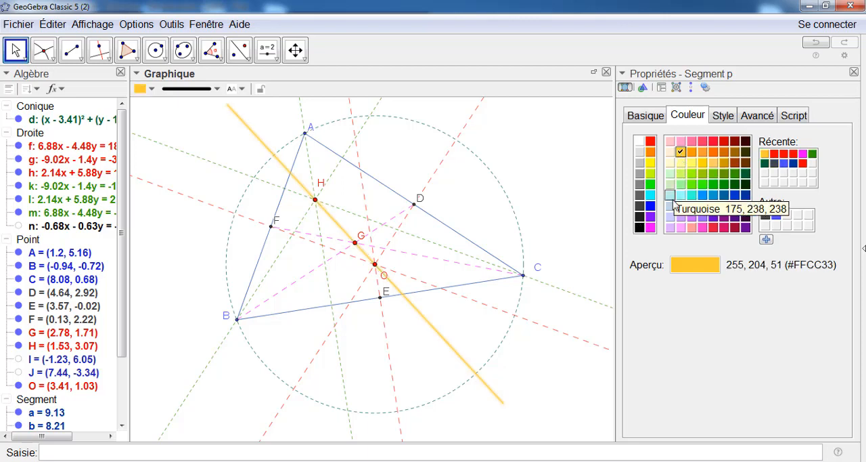
left_click(717, 118)
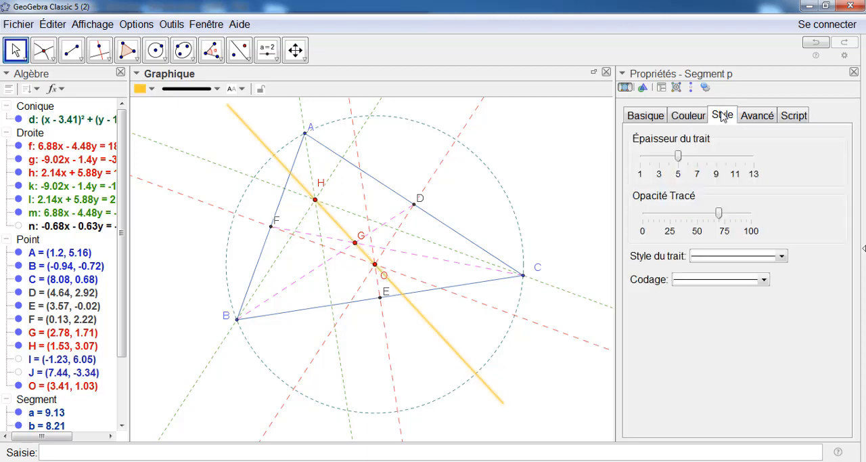
left_click(680, 157)
left_click_drag(682, 157, 689, 158)
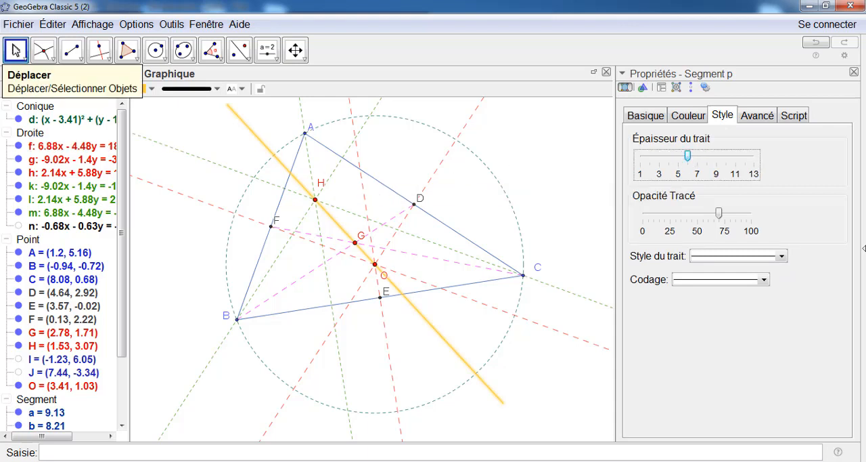
left_click(396, 316)
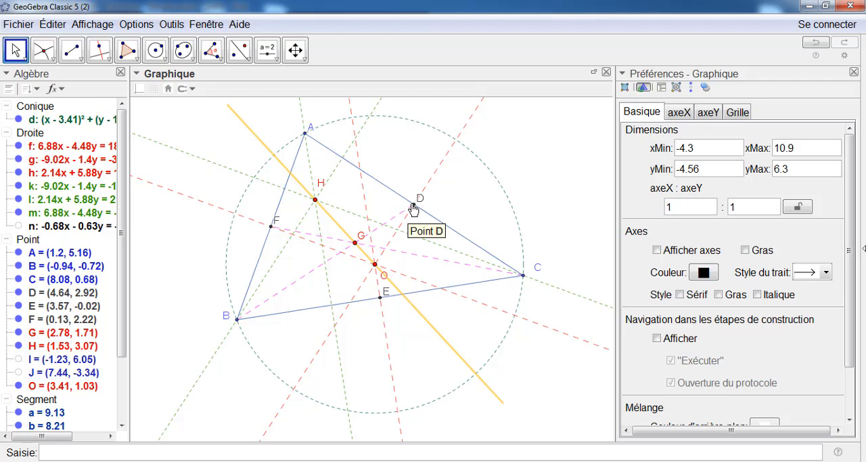
Draw a circle through the three side midpoints F, E and D
left_click(163, 63)
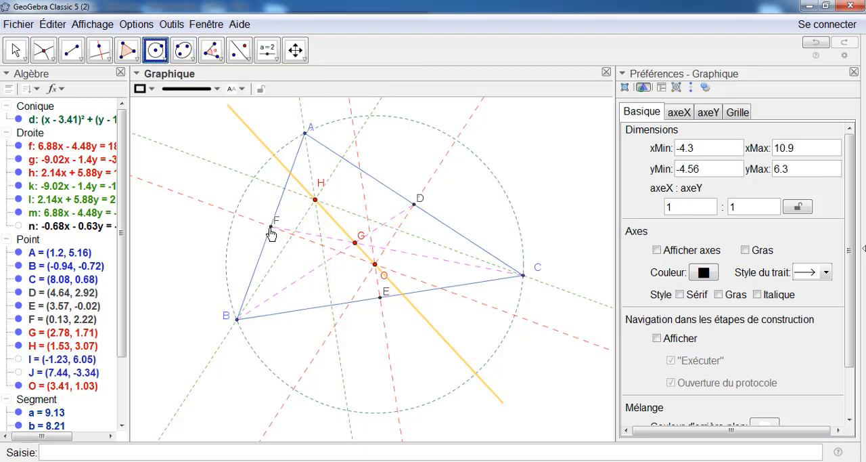
left_click(157, 53)
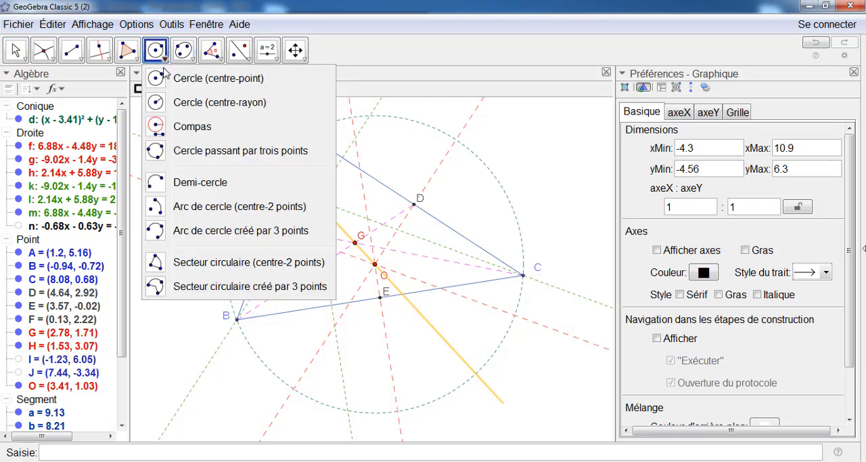
left_click(197, 152)
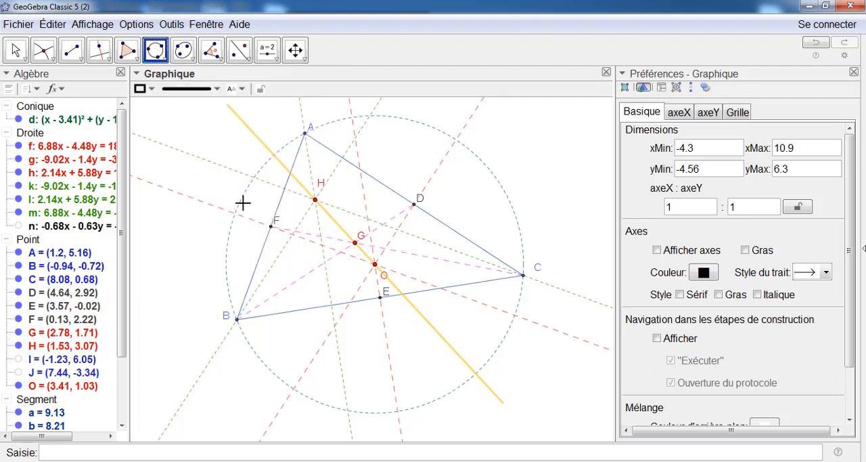
left_click(272, 229)
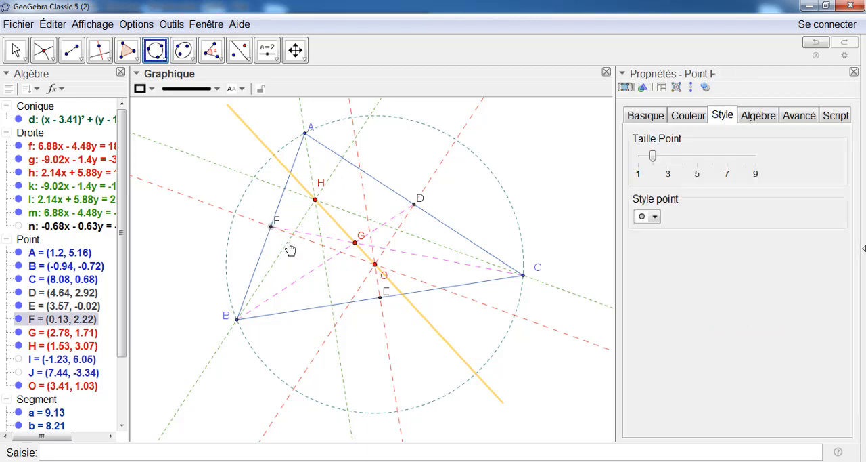
left_click(380, 300)
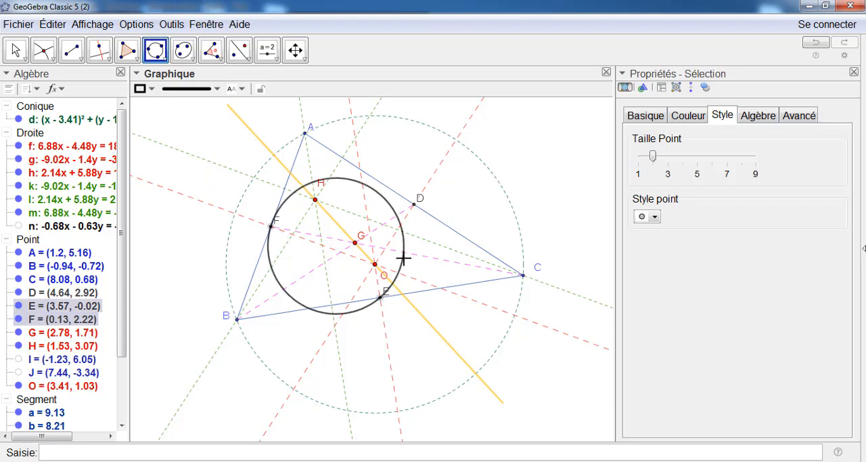
left_click(415, 207)
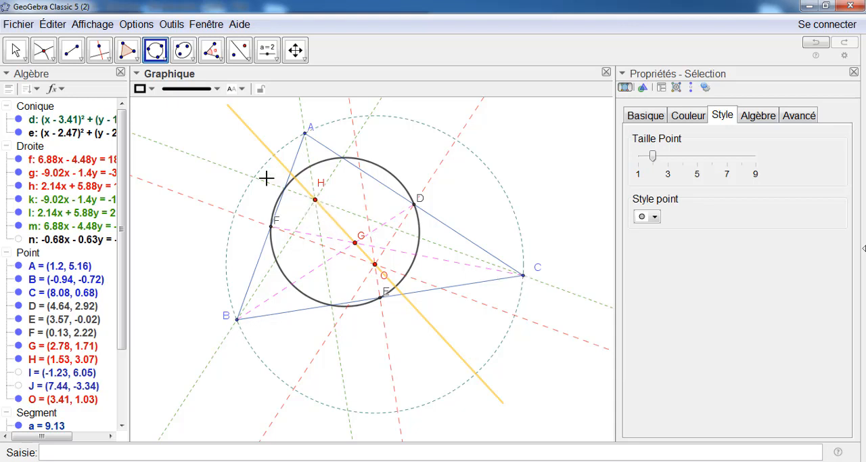
Create the intersection points of the circle through D, E and F with each of the three green altitudes
left_click(44, 50)
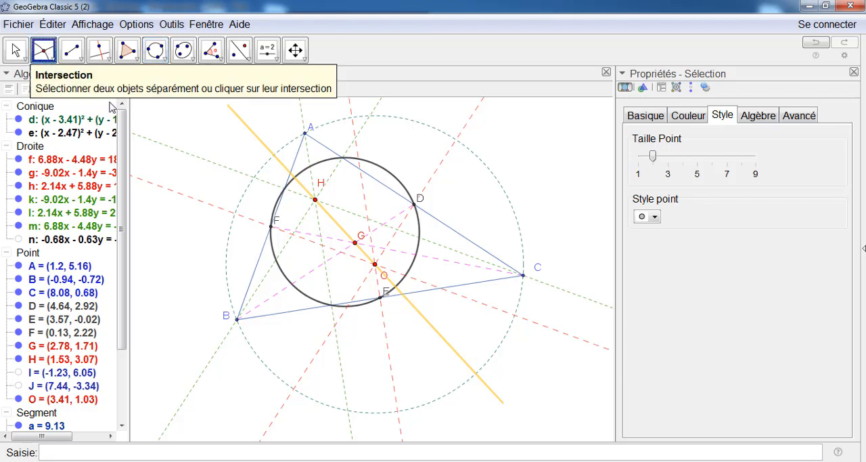
left_click(311, 164)
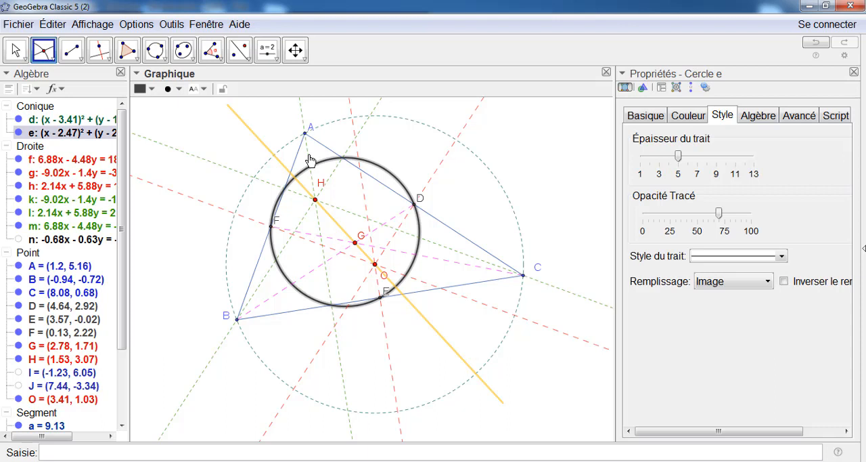
left_click(310, 161)
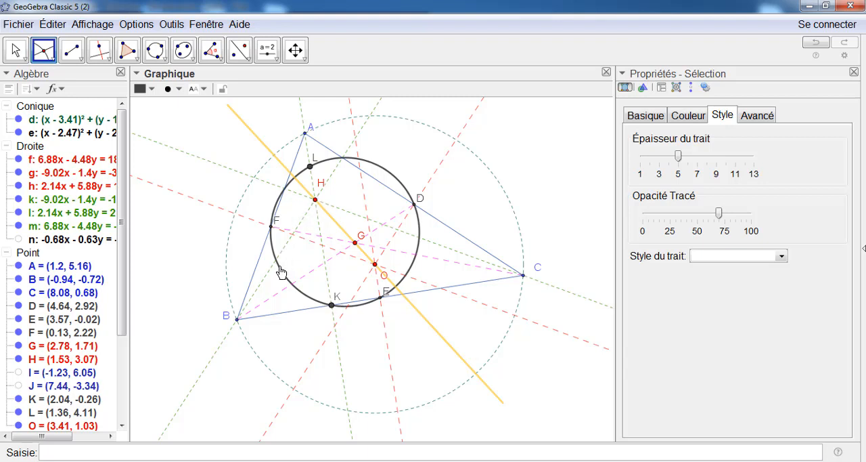
left_click(273, 273)
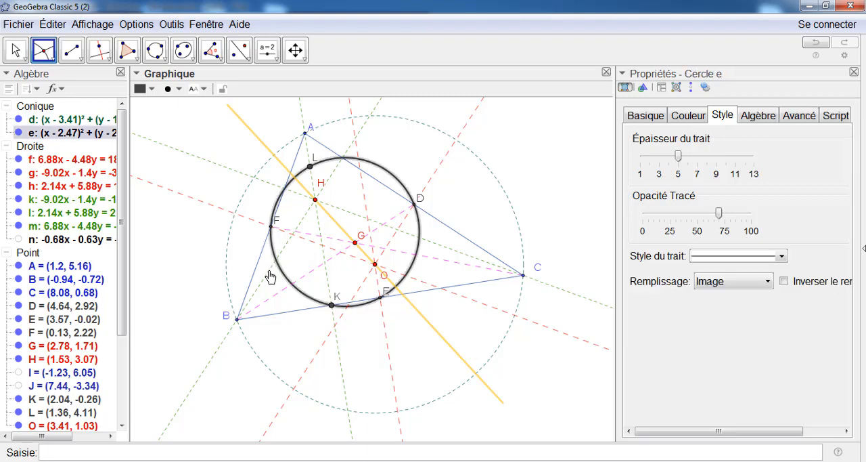
left_click(267, 281)
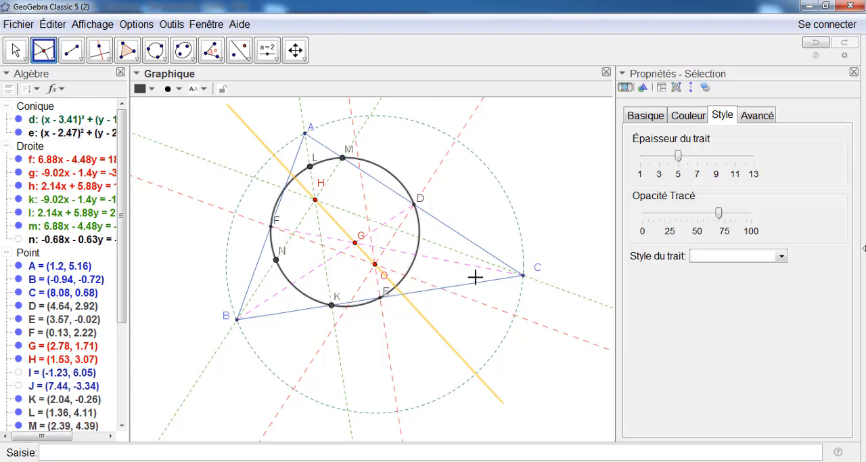
left_click(415, 265)
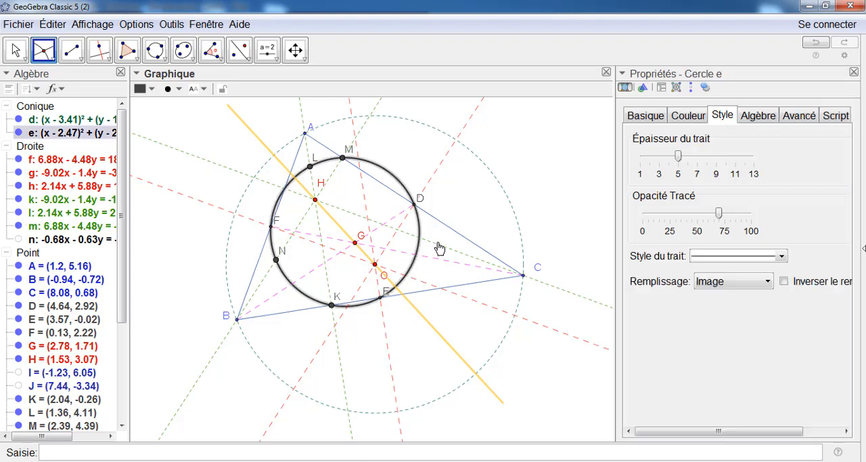
left_click(439, 247)
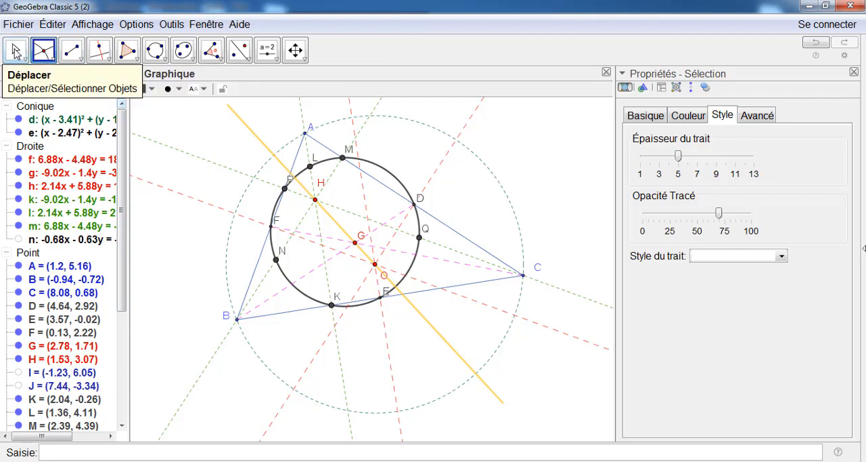
Select the nine points M, L, P, F, N, K, E, Q and D on the small circle and set their point size to 3
left_click(15, 51)
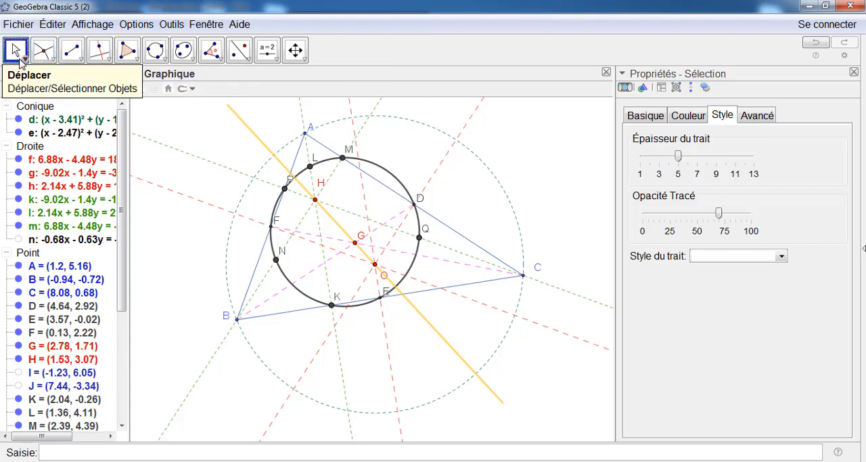
left_click(343, 160)
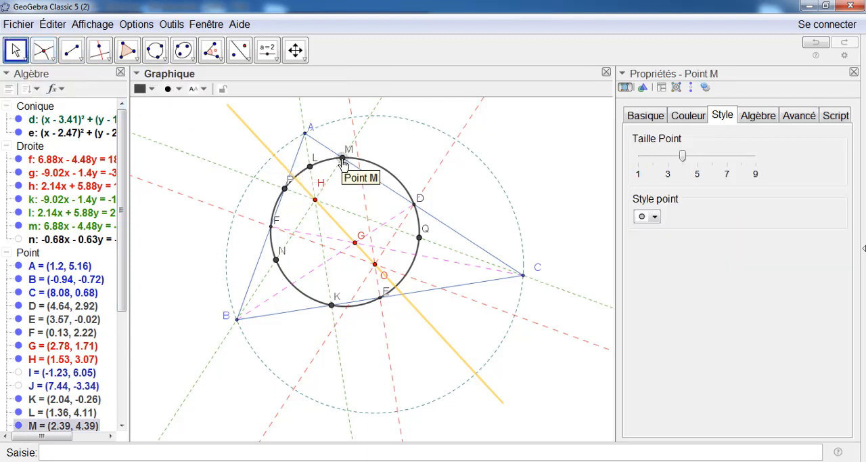
left_click(310, 168, "ctrl")
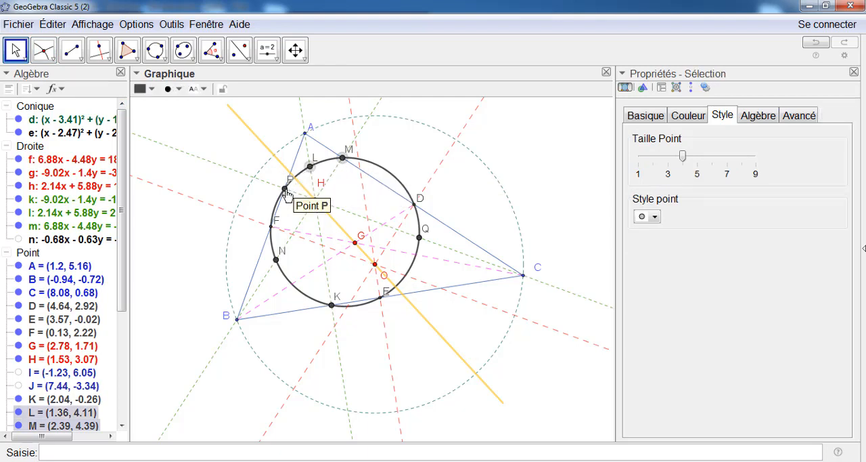
left_click(285, 189, "ctrl")
left_click(272, 226, "ctrl")
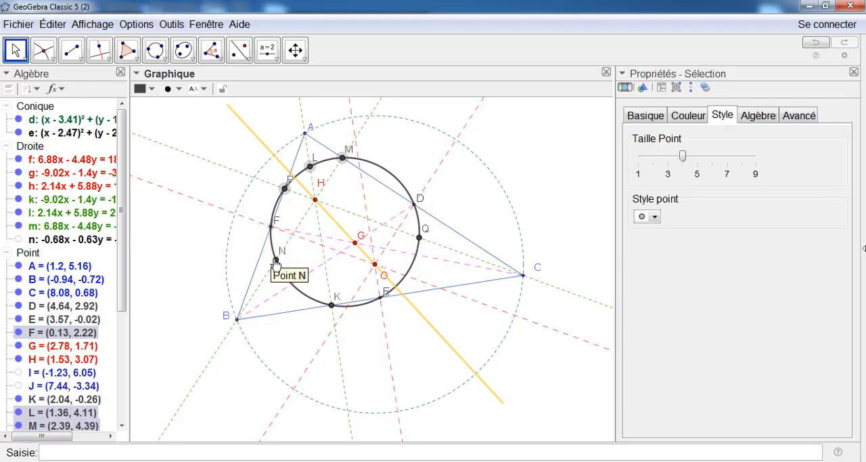
left_click(277, 260, "ctrl")
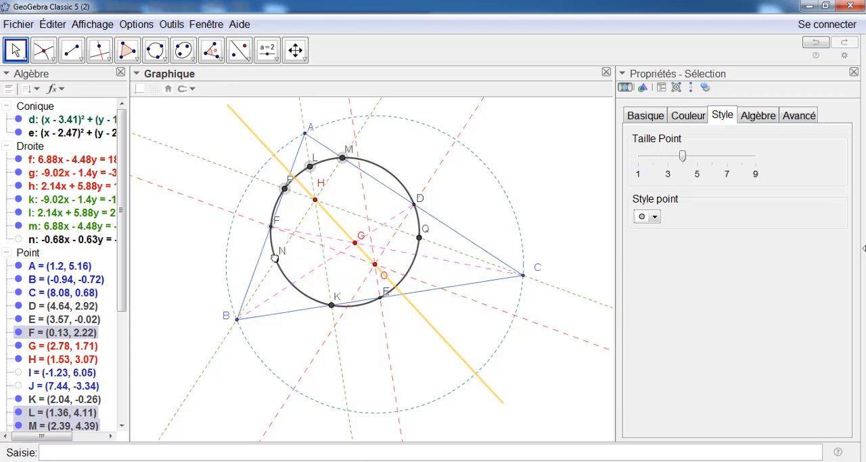
left_click(332, 306, "ctrl")
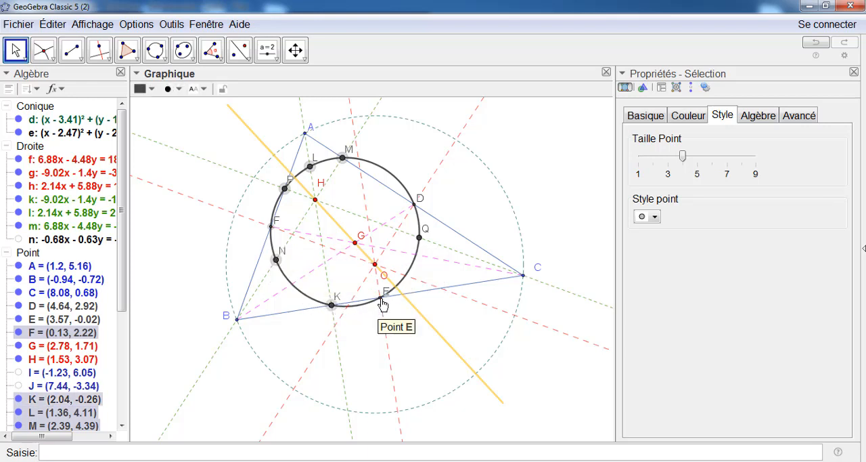
left_click(383, 303, "ctrl")
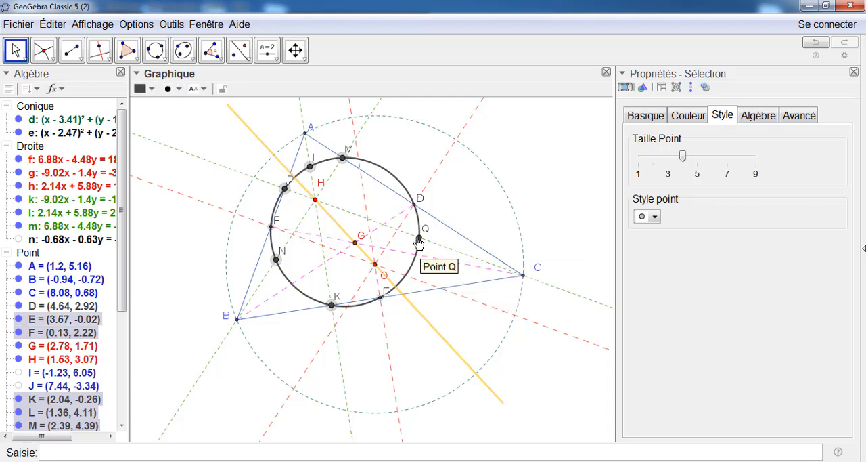
left_click(415, 206, "ctrl")
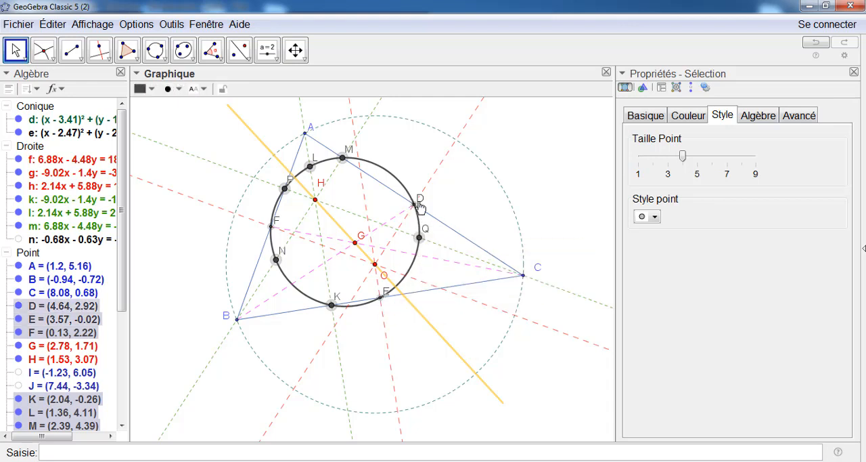
left_click_drag(683, 156, 669, 164)
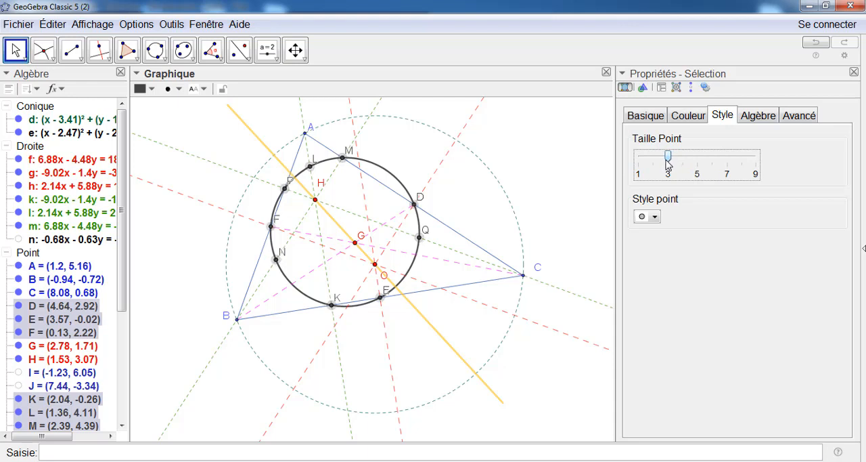
Try cyan and dark blue on the nine selected points, settle on orange (255, 153, 51), and clear the selection
left_click(697, 123)
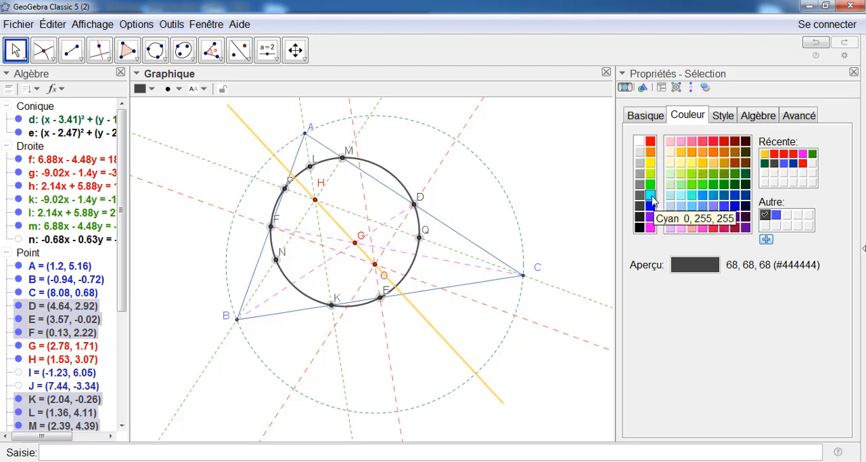
left_click(650, 196)
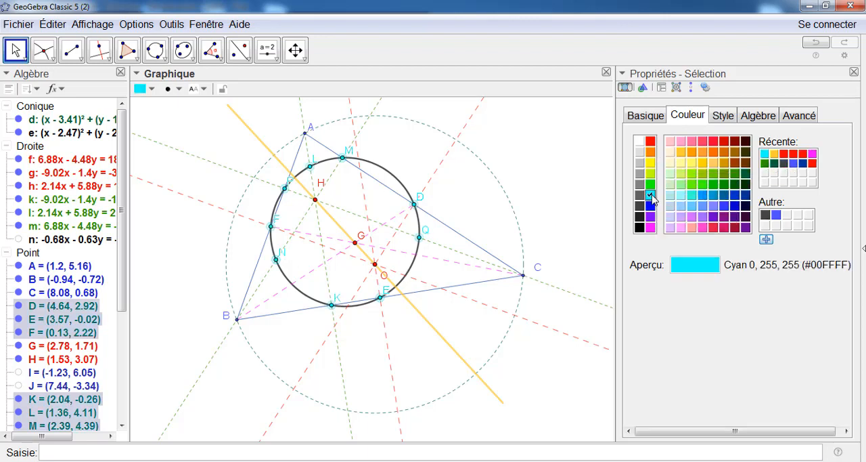
left_click(745, 194)
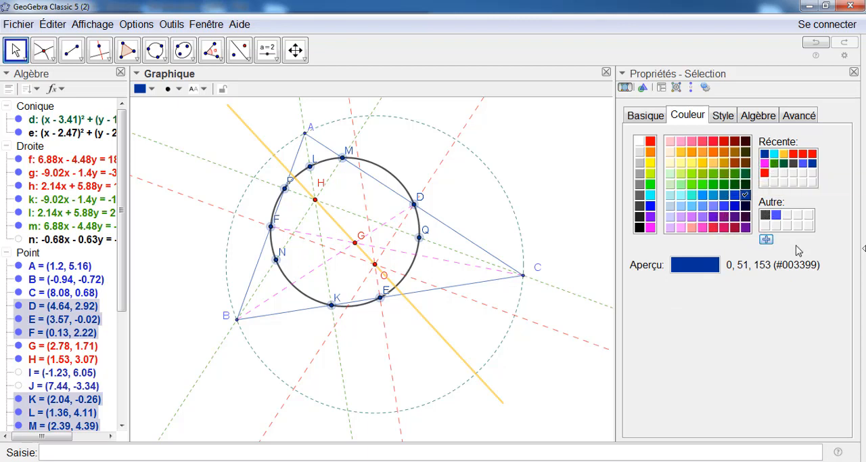
left_click(703, 153)
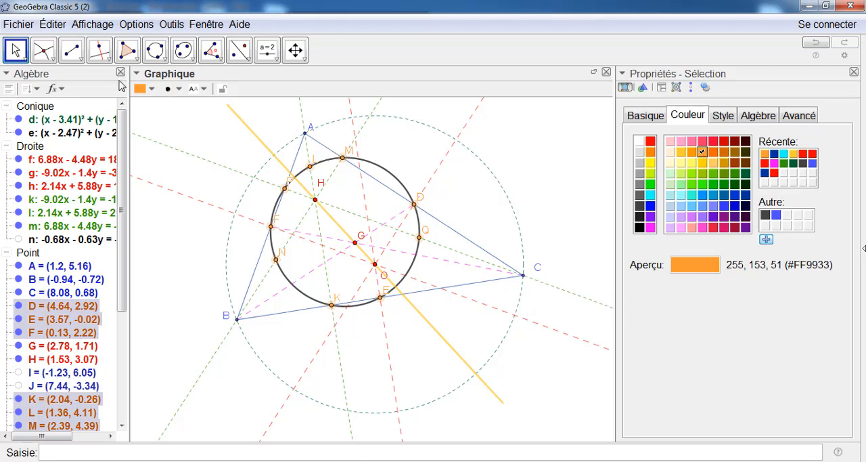
left_click(194, 304)
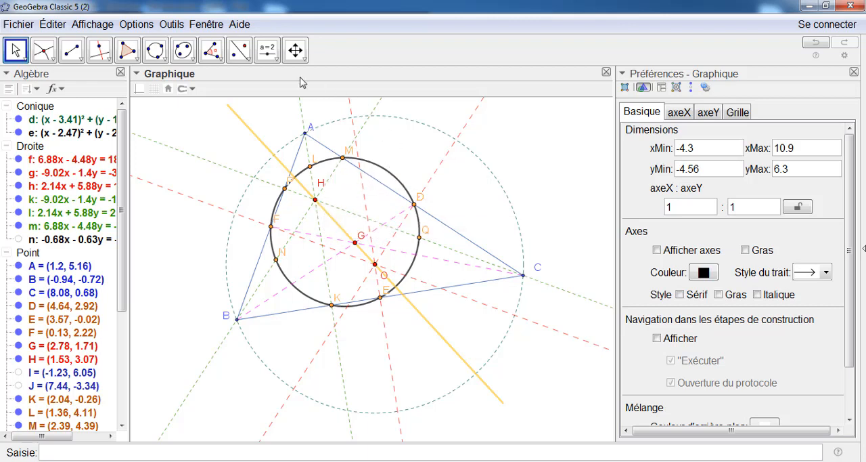
Close the properties view to give the graphics view more room for text
left_click(276, 60)
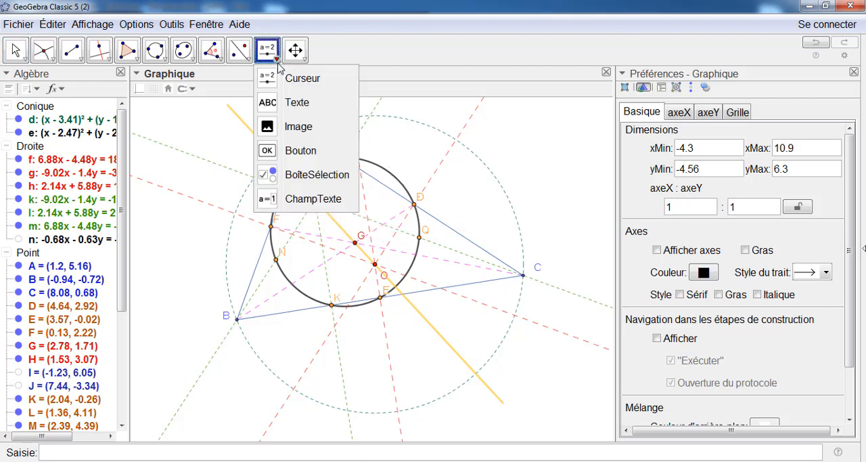
left_click(269, 106)
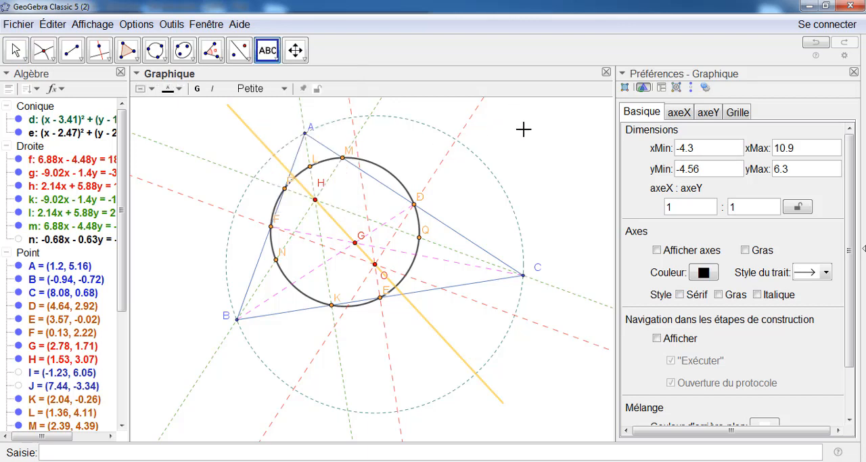
left_click(854, 72)
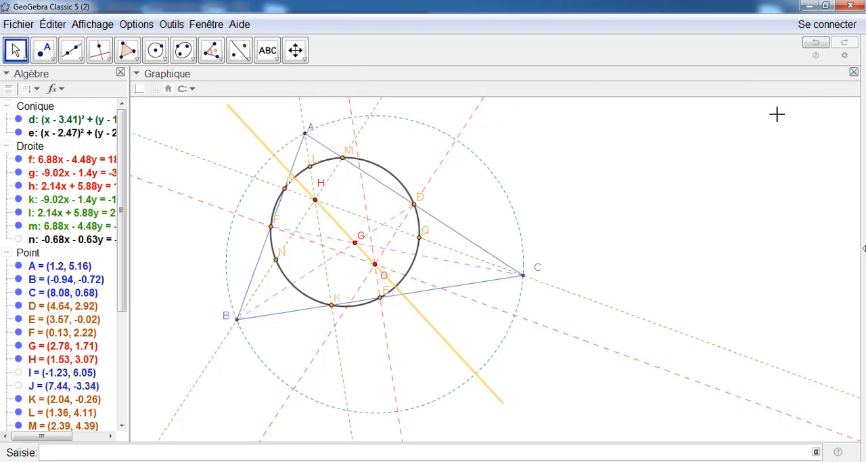
left_click(607, 131)
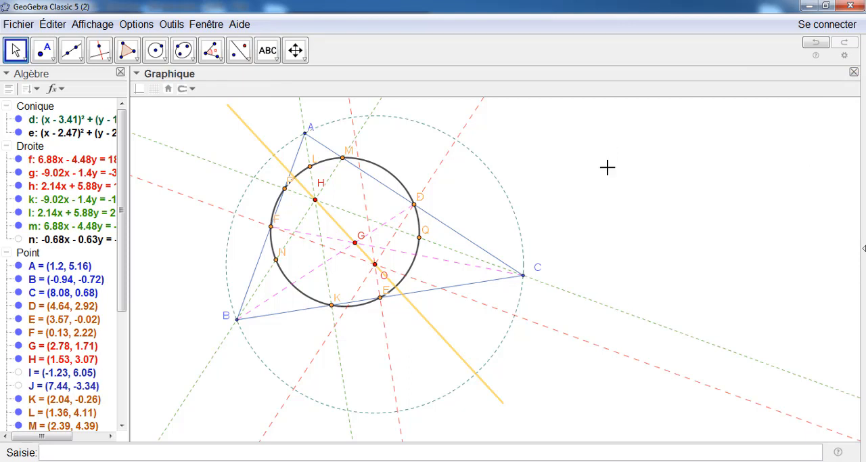
Start a text object in the empty area beside the figure, reading "AL=" followed by a dynamic field containing AL
left_click(268, 52)
left_click(271, 60)
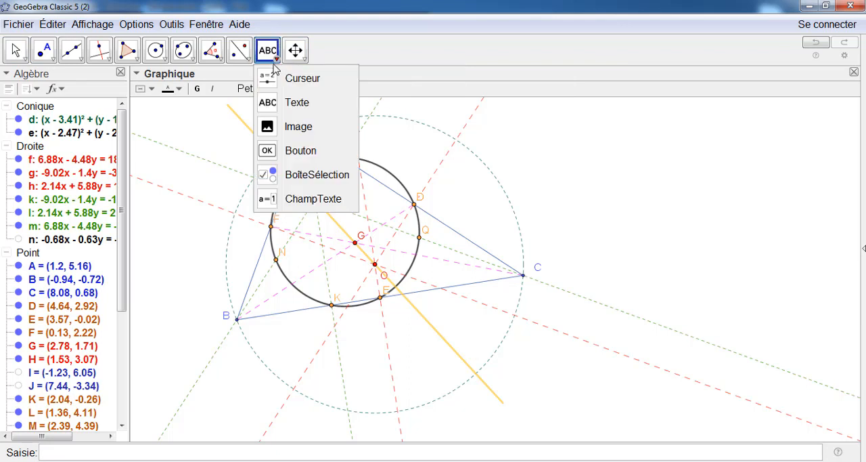
left_click(267, 105)
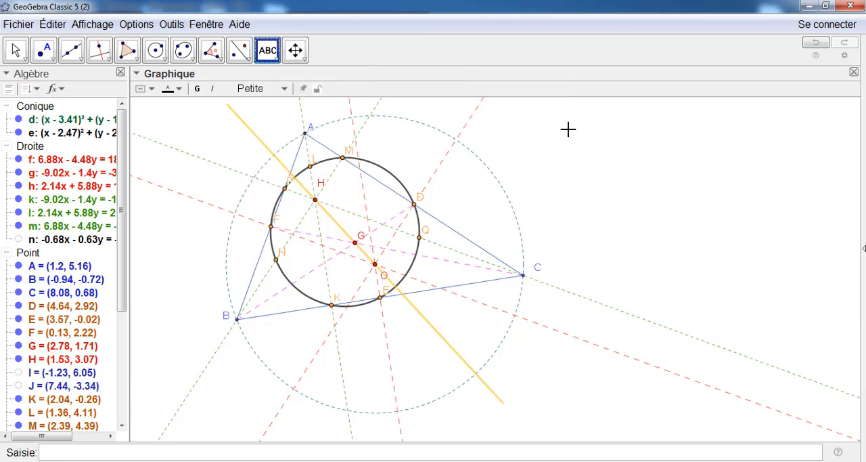
left_click(567, 130)
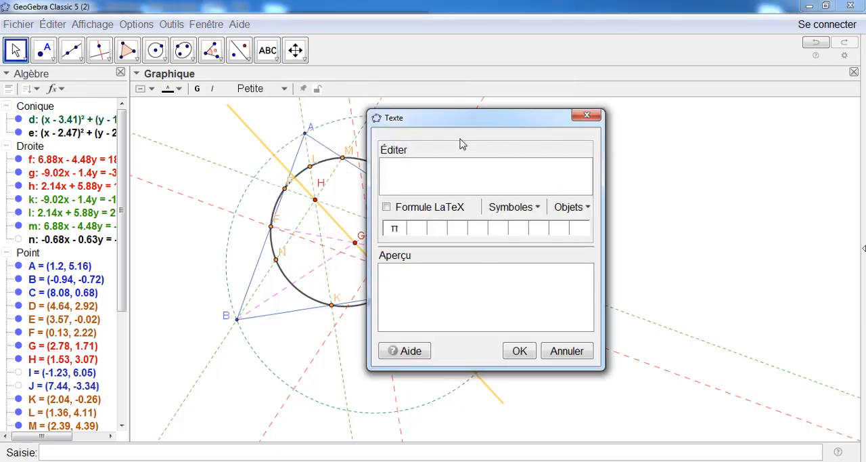
left_click(460, 108)
left_click_drag(462, 126, 604, 105)
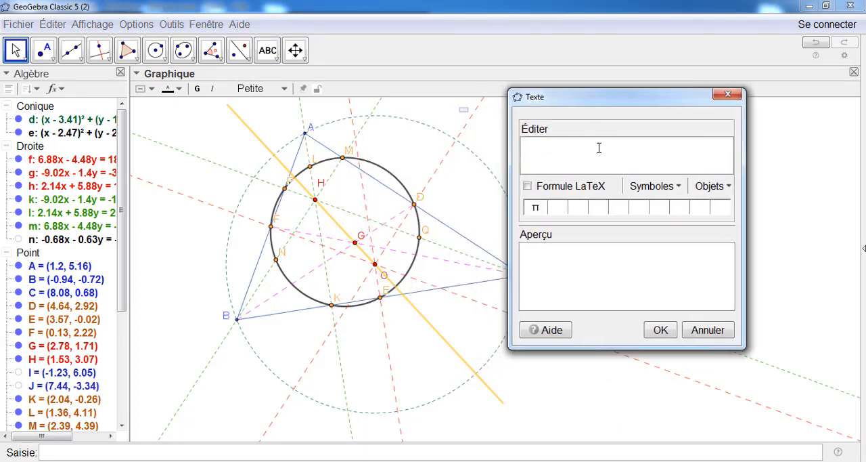
type("AL=")
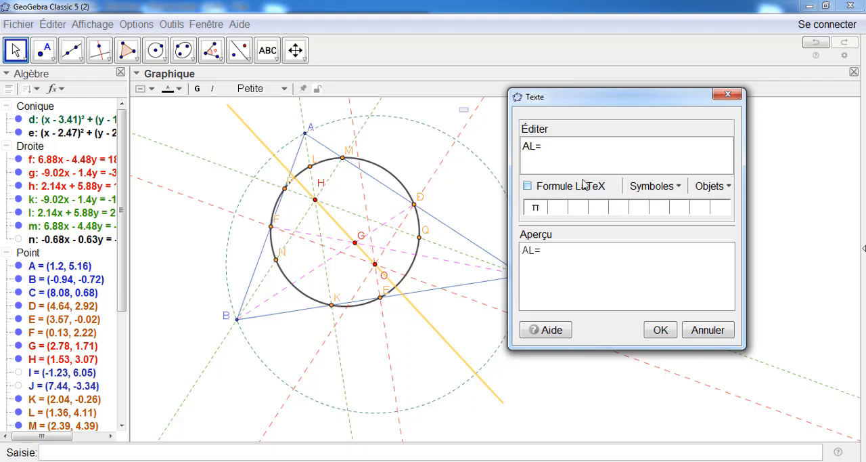
left_click(731, 186)
left_click(730, 205)
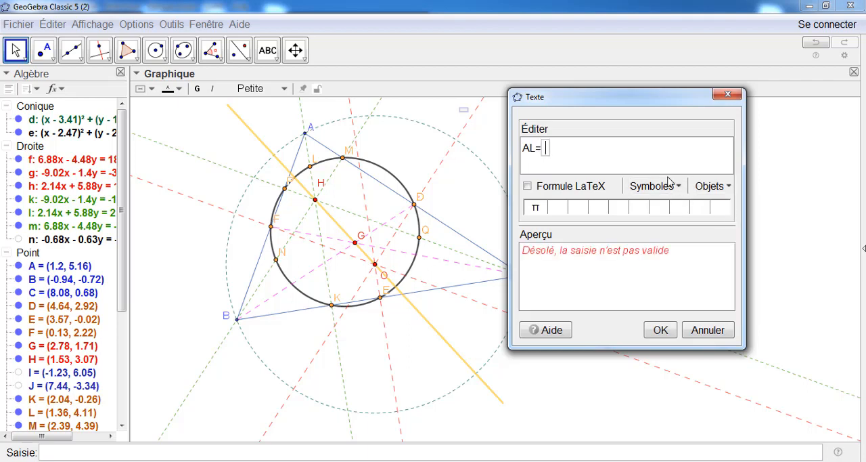
type("A")
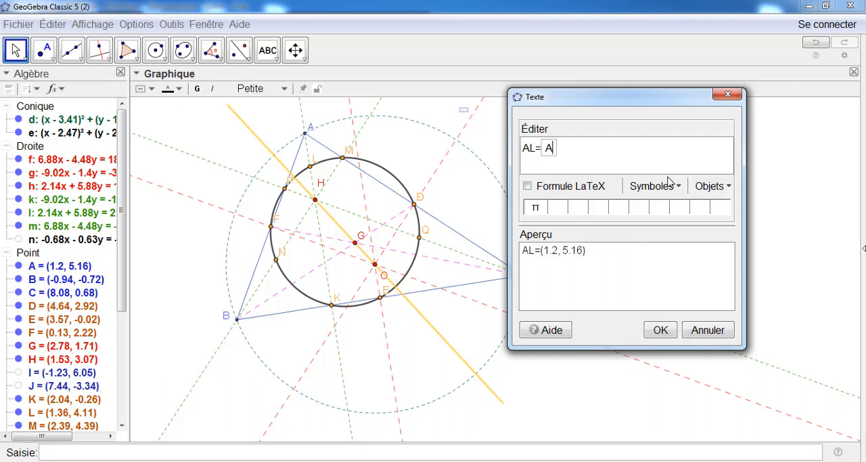
type("L")
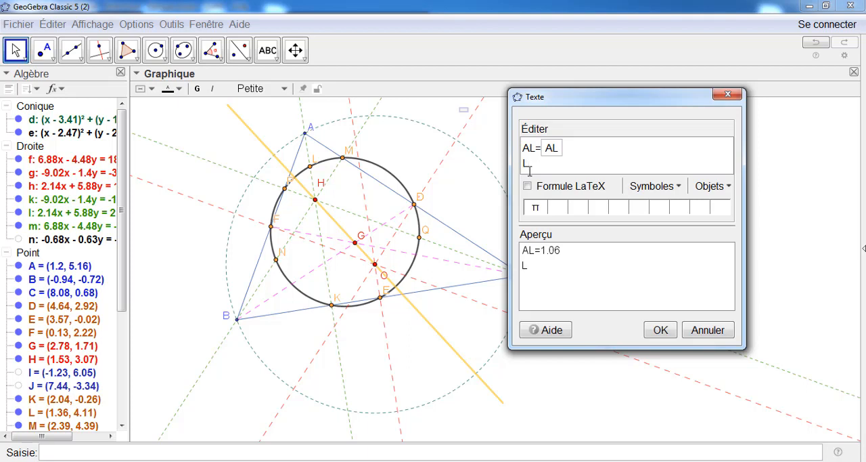
Add a second line "LH=" with a dynamic field containing LH, and place the finished text
type("H=")
left_click(710, 186)
left_click(704, 205)
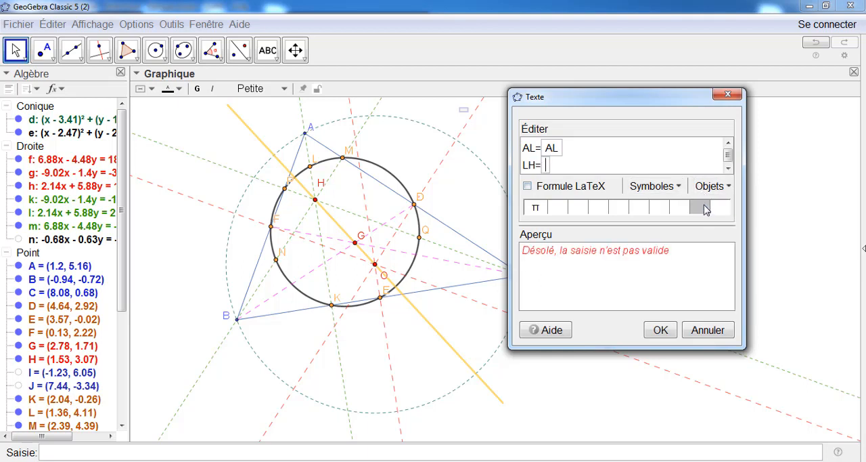
type("L")
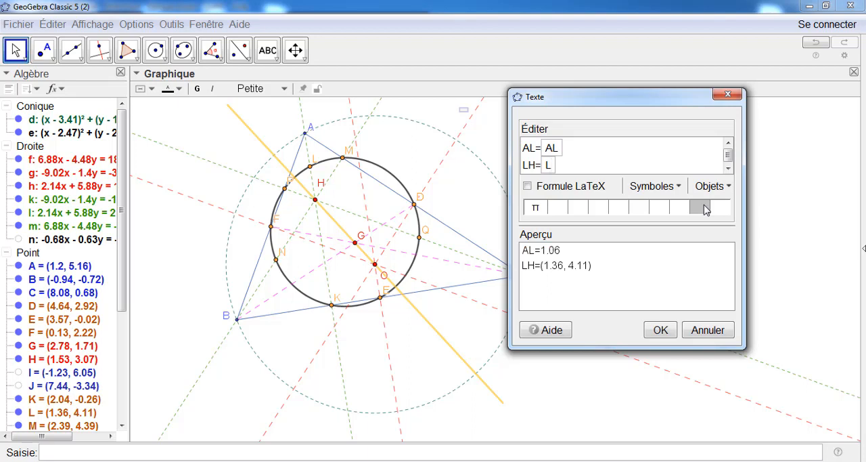
type("H")
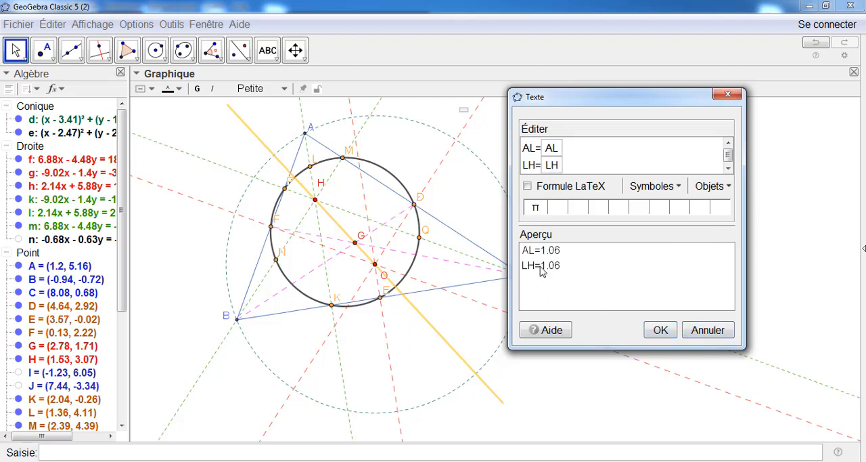
left_click(660, 329)
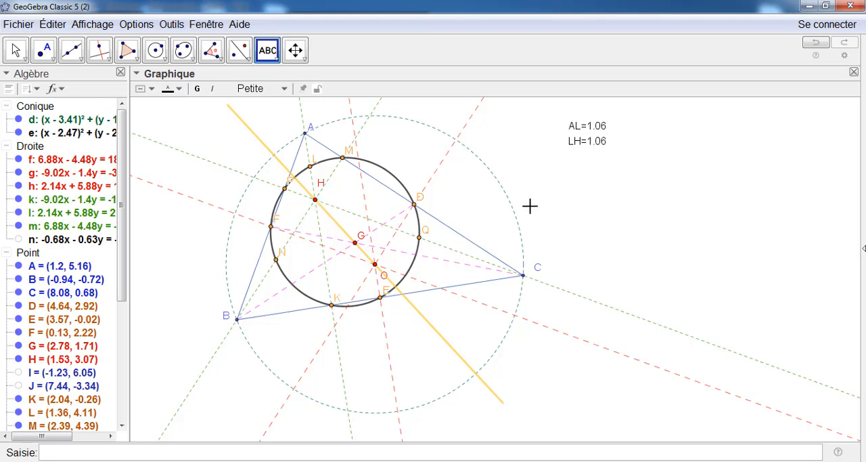
Start a second text object below the AL and LH lengths, reading "CQ=" followed by a dynamic field containing CQ
left_click(570, 189)
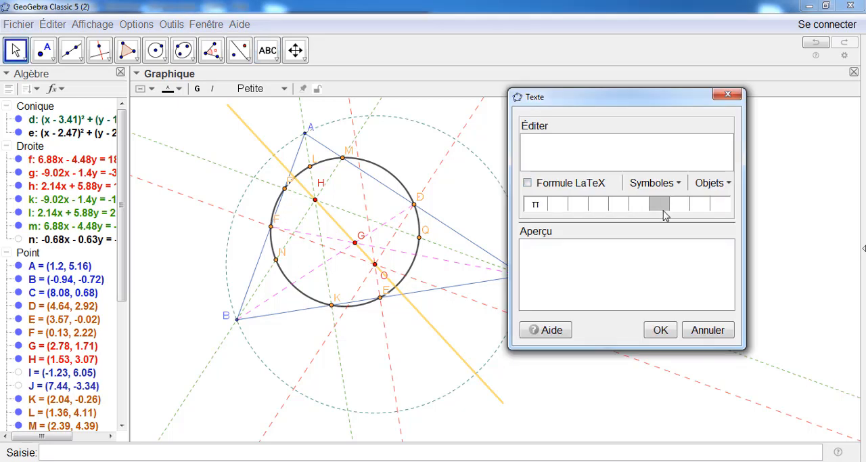
type("CQ=")
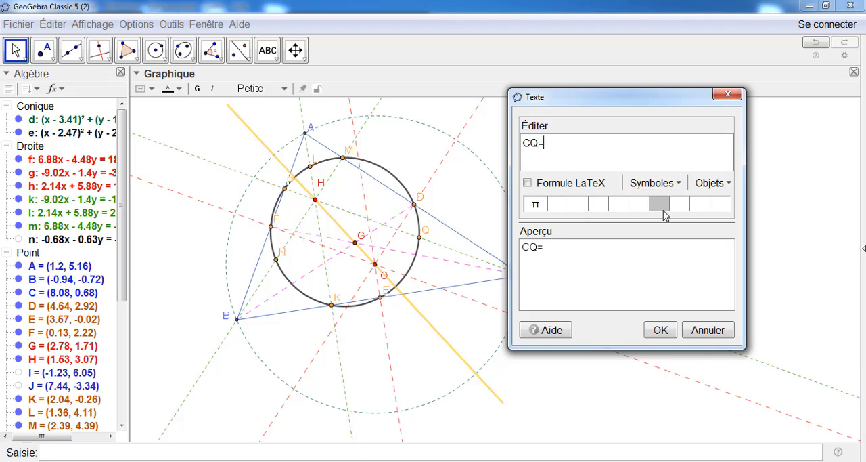
left_click(713, 183)
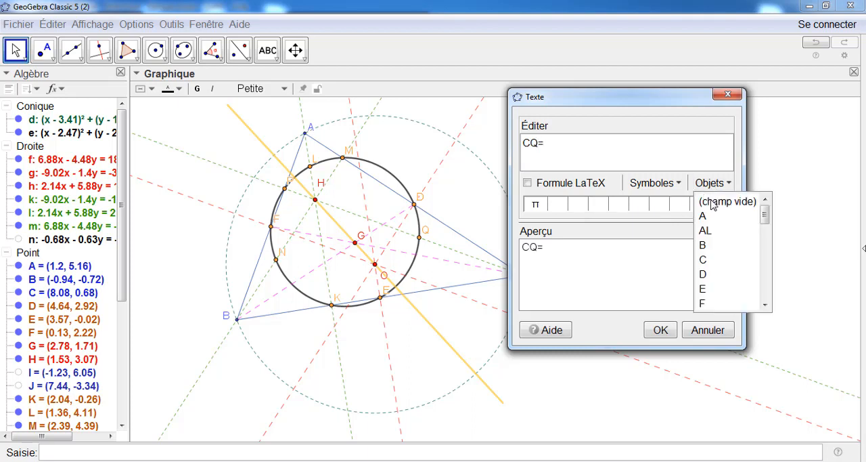
left_click(715, 199)
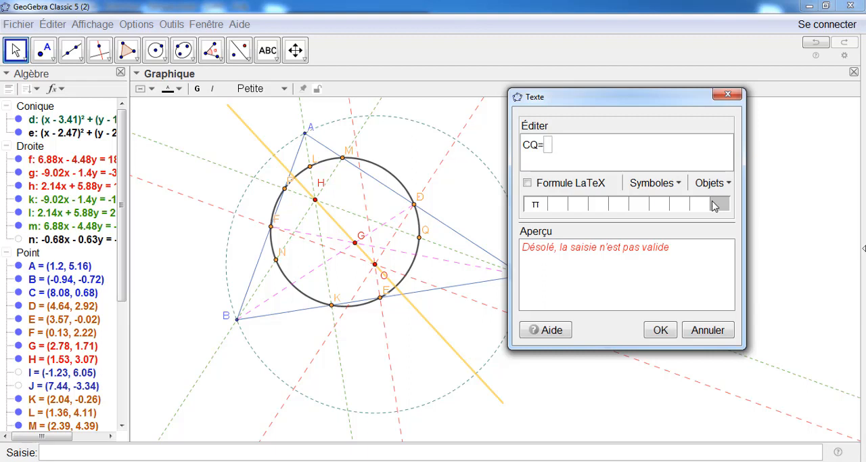
type("C")
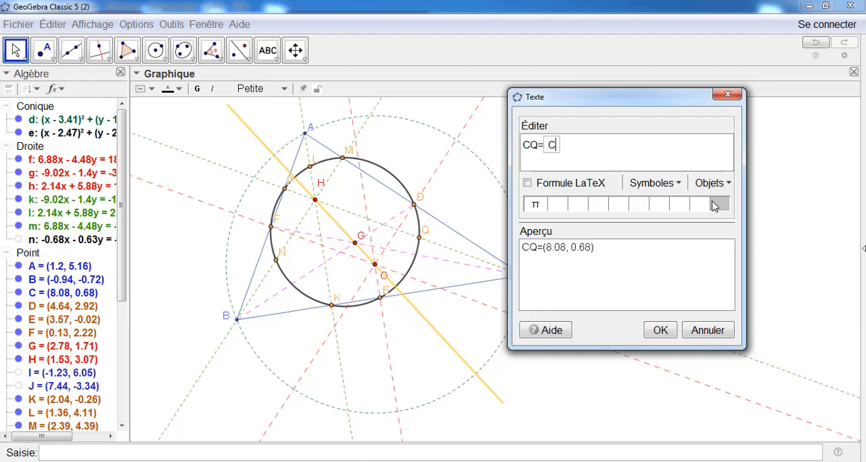
type("Q")
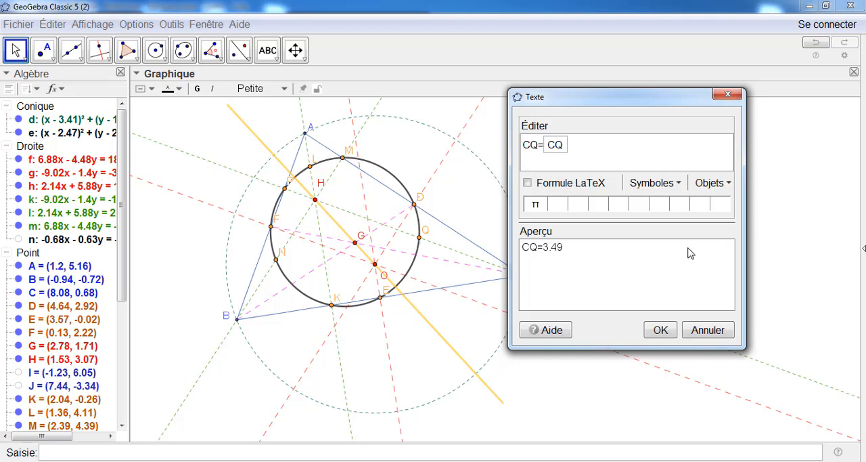
Add a second line "QH=" with a dynamic field containing QH, and place the finished text
type("QH=")
left_click(703, 189)
left_click(715, 203)
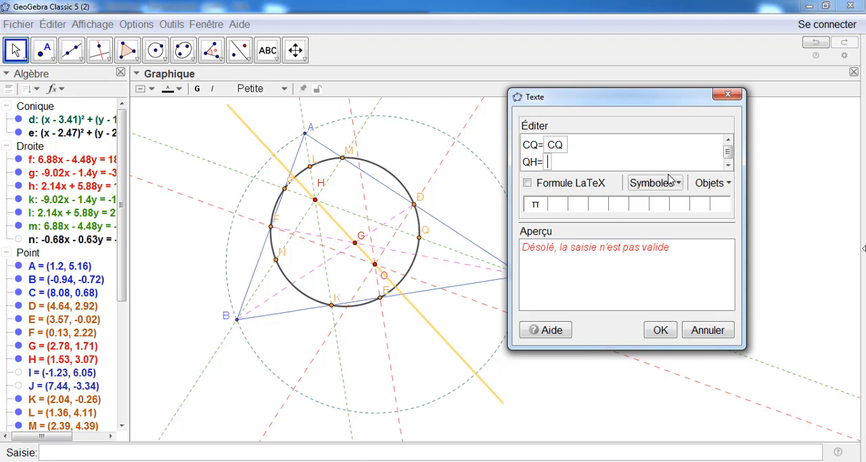
type("Q")
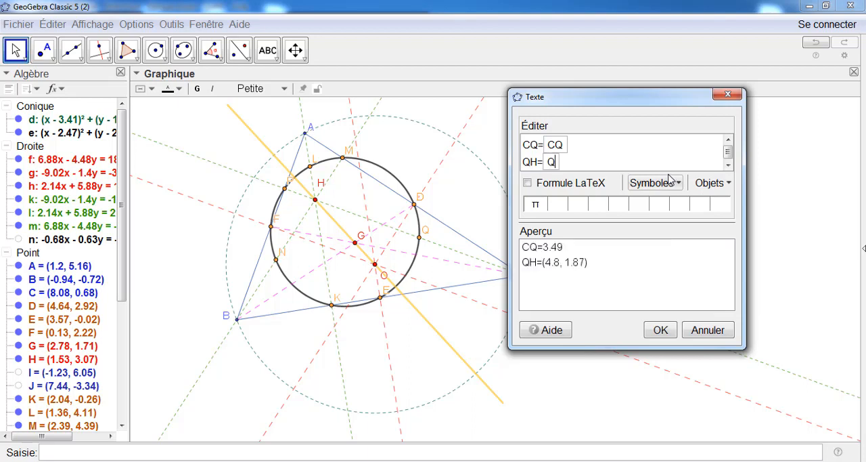
type("H")
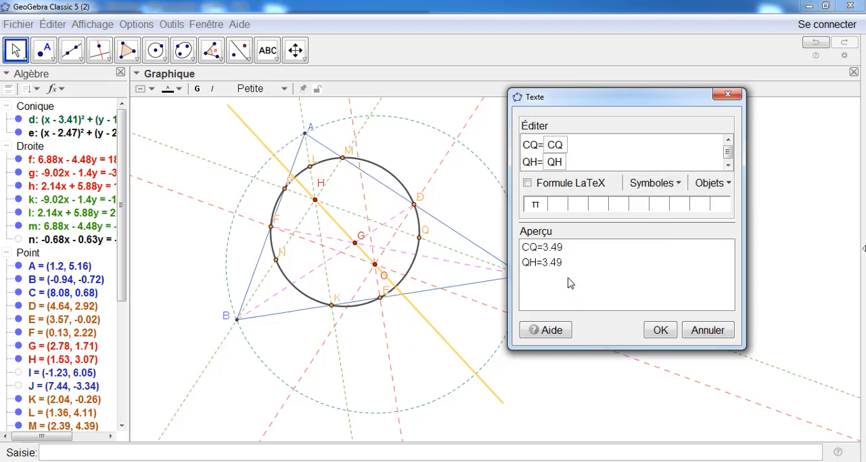
left_click(660, 331)
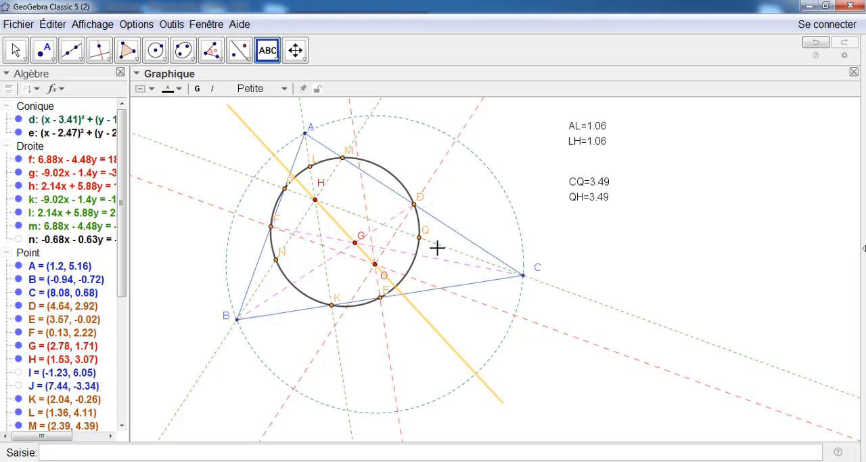
Open a new GeoGebra window, maximize it, and hide the axes in its graphics view
left_click(26, 27)
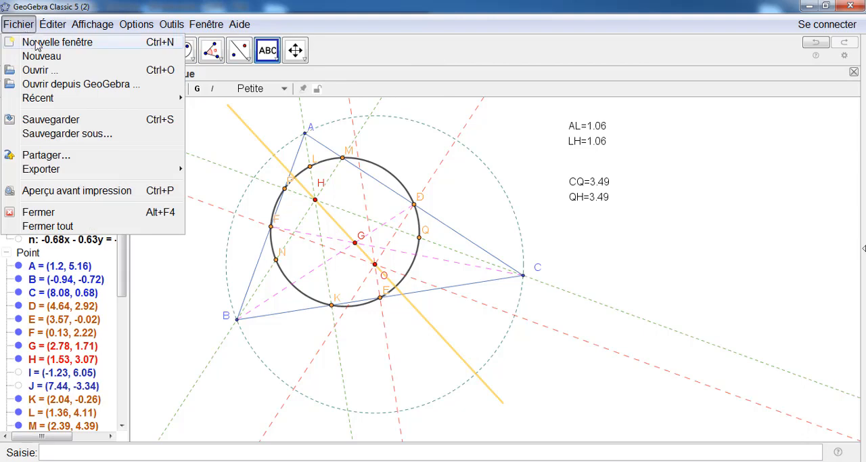
left_click(38, 43)
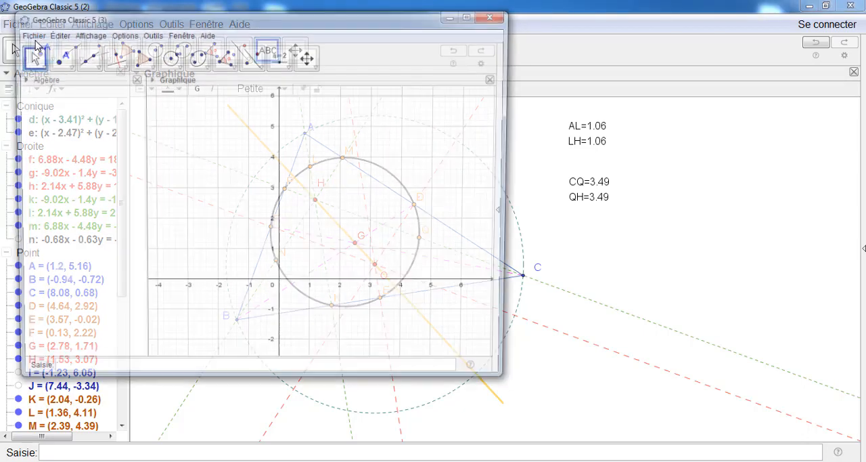
left_click(473, 15)
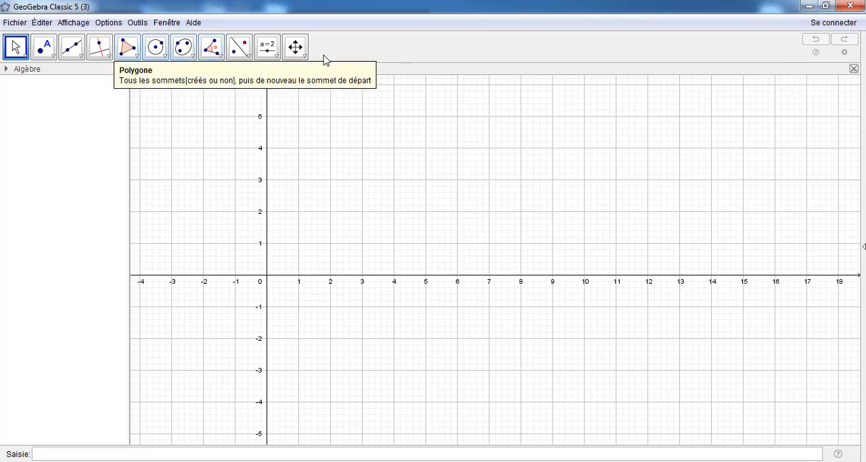
left_click(295, 47)
left_click(136, 69)
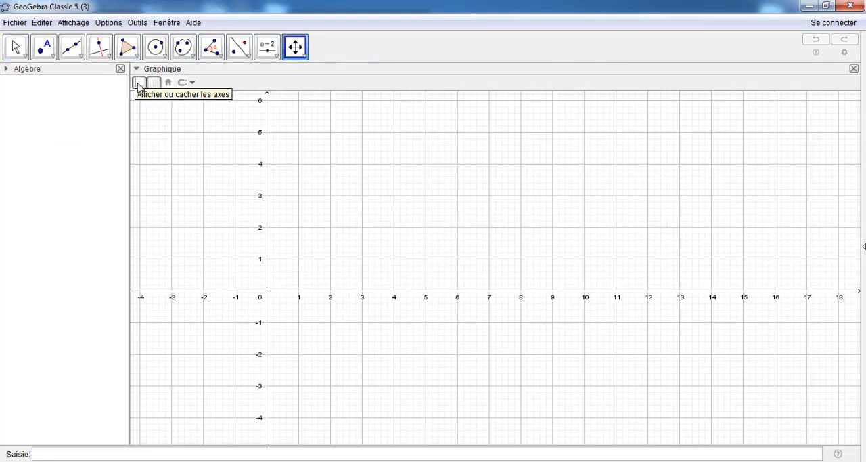
left_click(143, 88)
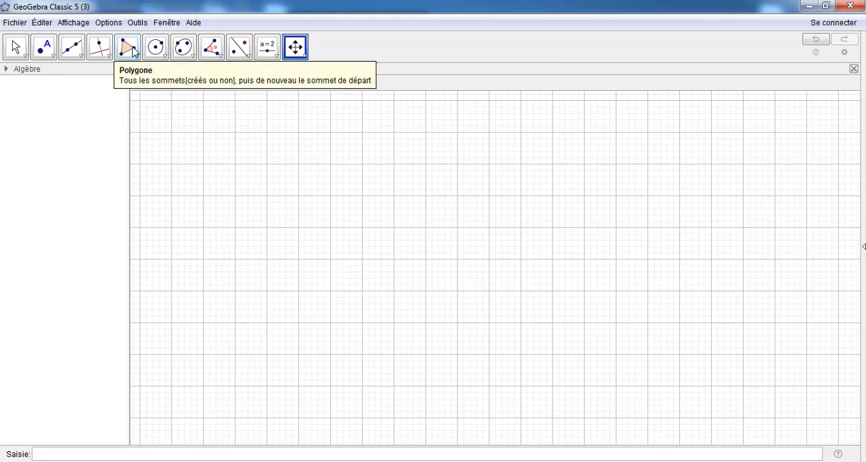
Draw triangle ABC as a polygon with vertices at about (1.7, 4.4), (-0.8, -0.6) and (7.6, 0.3)
left_click(132, 51)
left_click(321, 152)
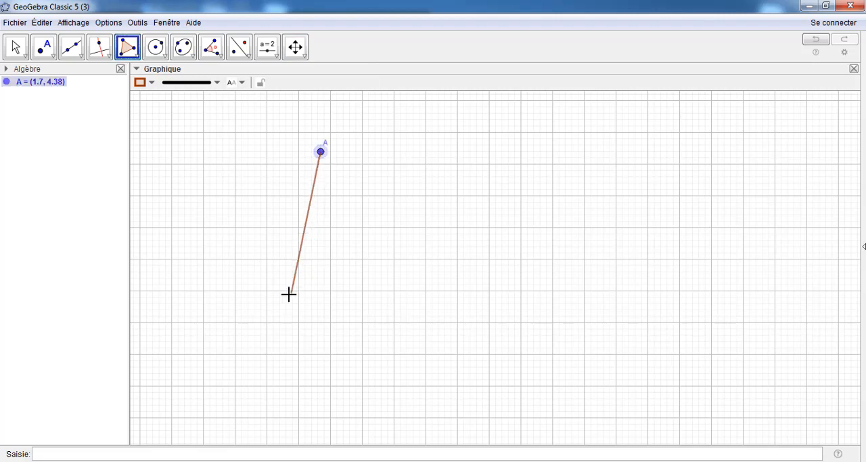
left_click(242, 308)
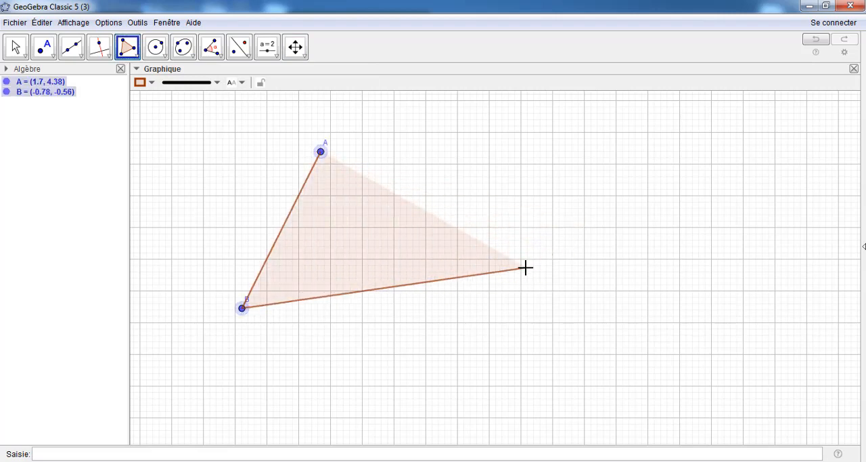
left_click(509, 281)
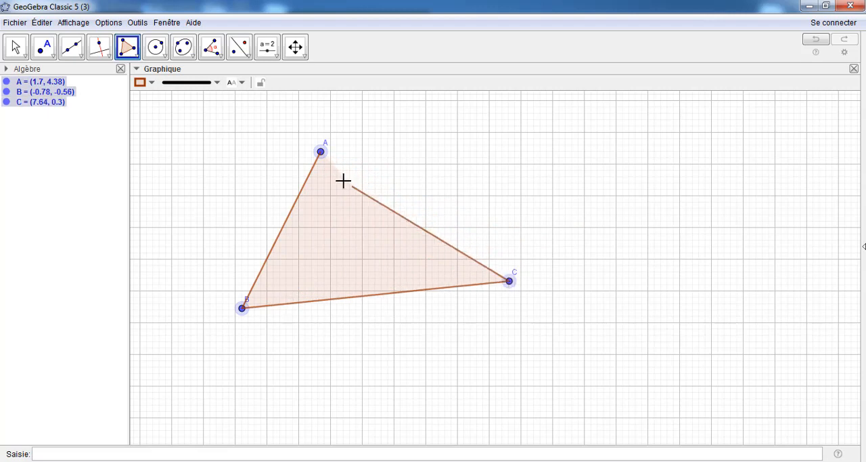
left_click(322, 152)
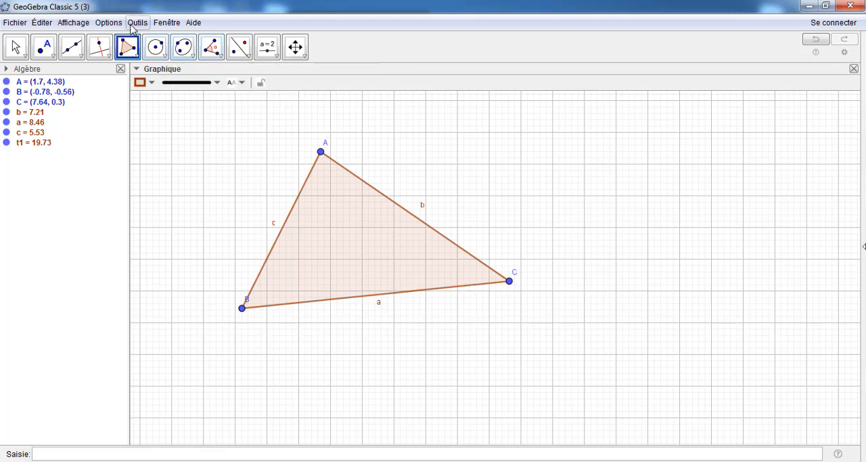
Set the labelling option so that only new points are labelled
left_click(108, 23)
mouse_move(172, 67)
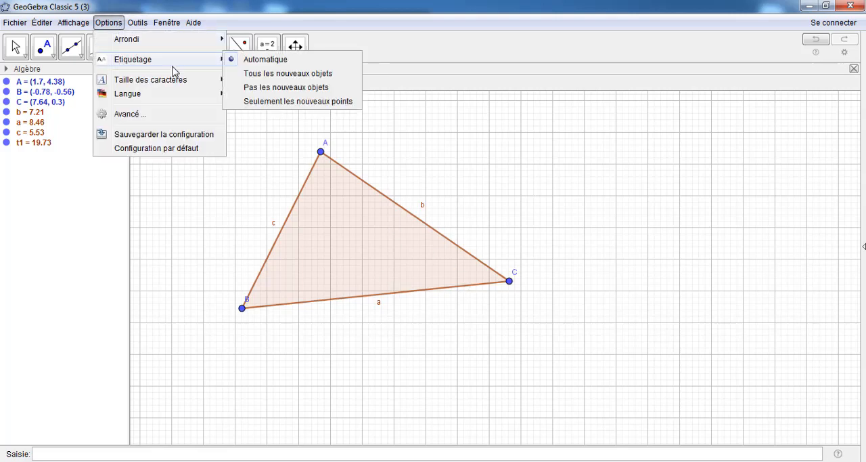
left_click(298, 101)
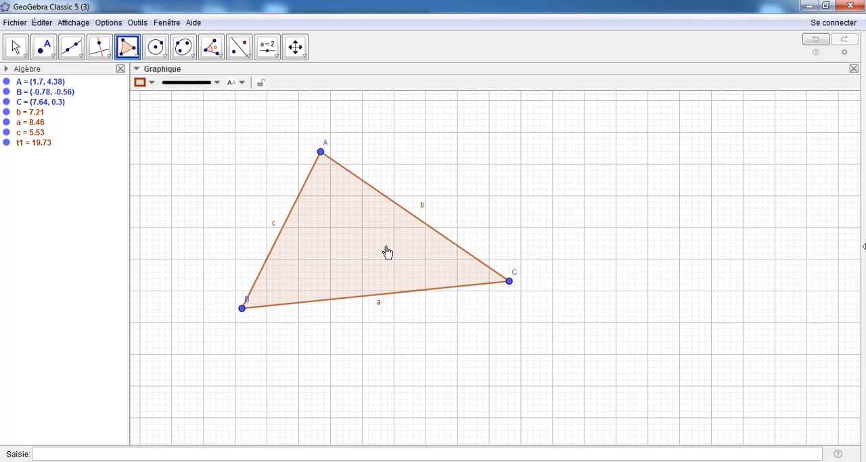
Construct the circumscribed circle through the three vertices A, B and C
left_click(166, 59)
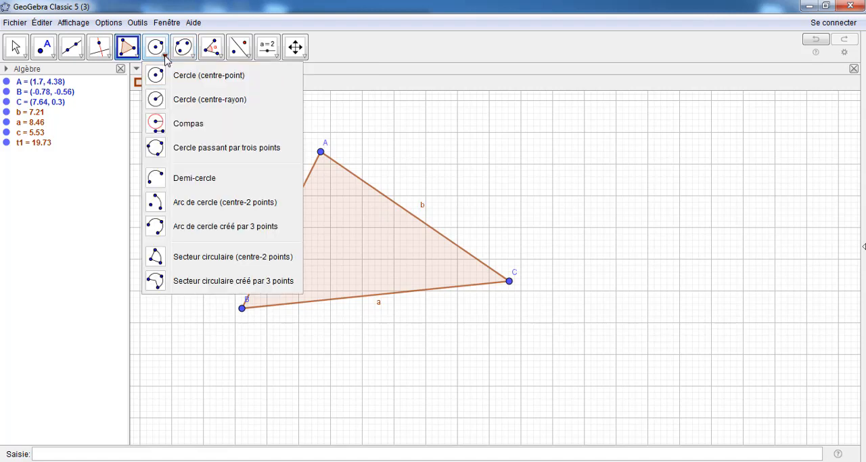
left_click(188, 150)
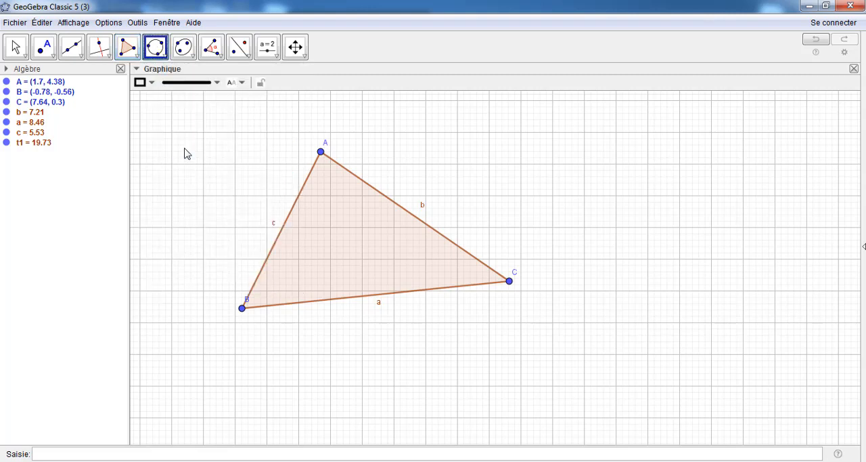
left_click(321, 152)
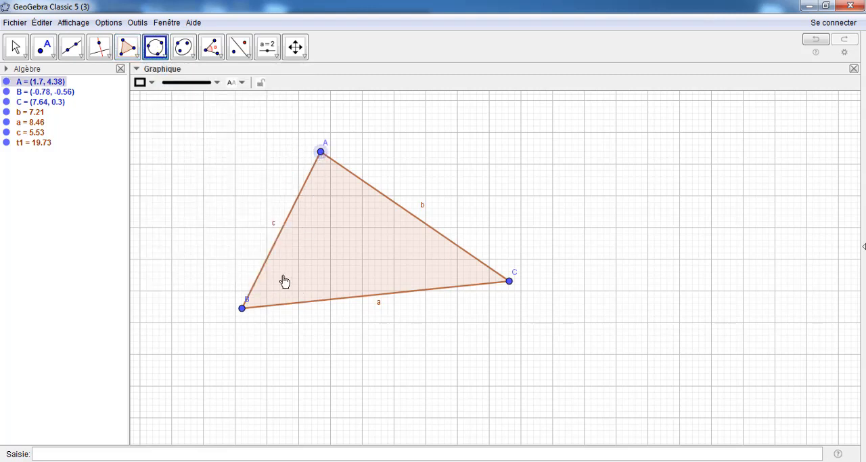
left_click(242, 308)
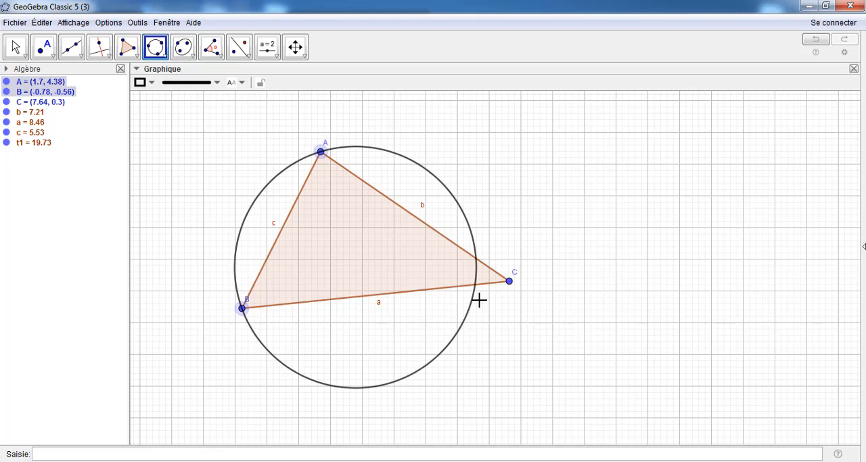
left_click(510, 282)
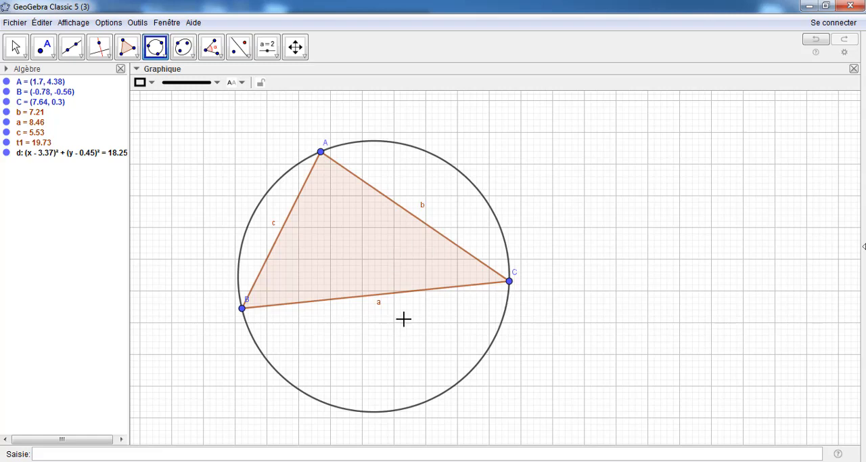
Hide the labels b, c and a on the three sides of the triangle
right_click(423, 210)
left_click(449, 260)
right_click(276, 225)
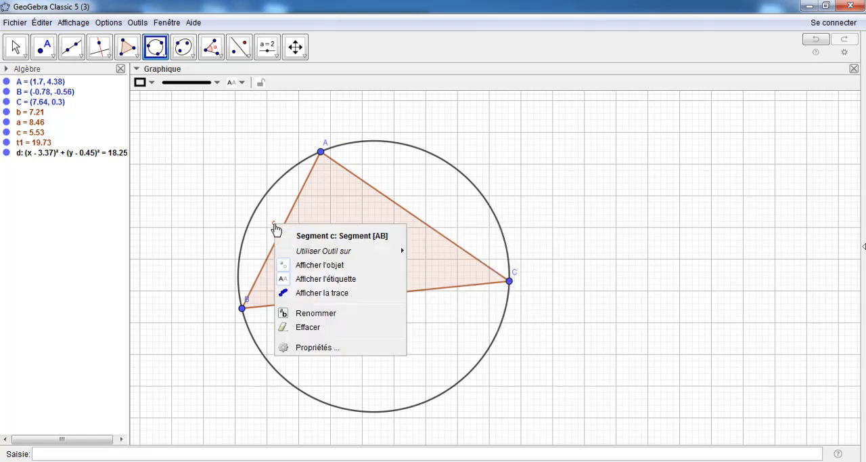
left_click(306, 279)
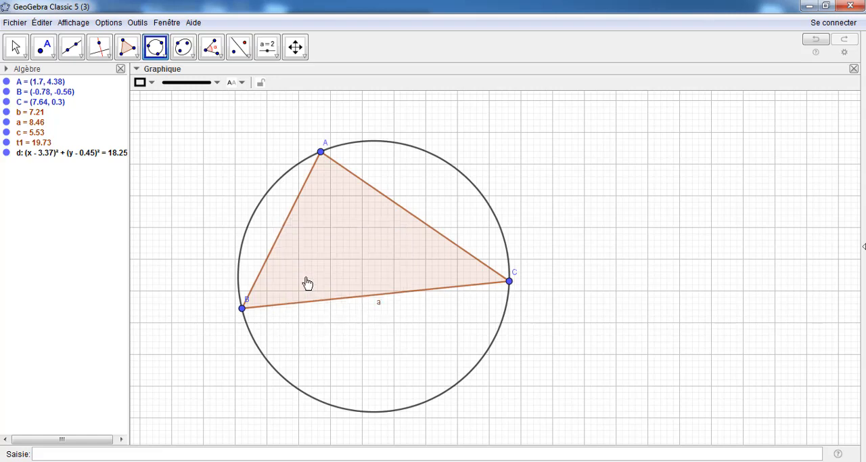
right_click(378, 305)
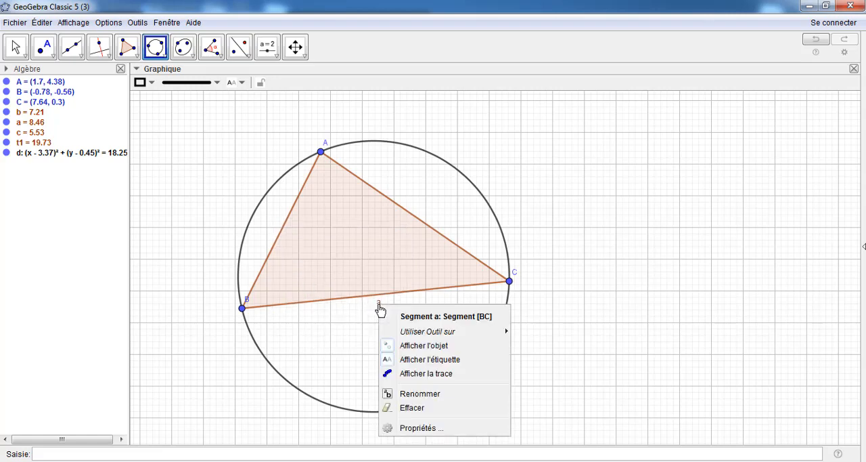
left_click(407, 363)
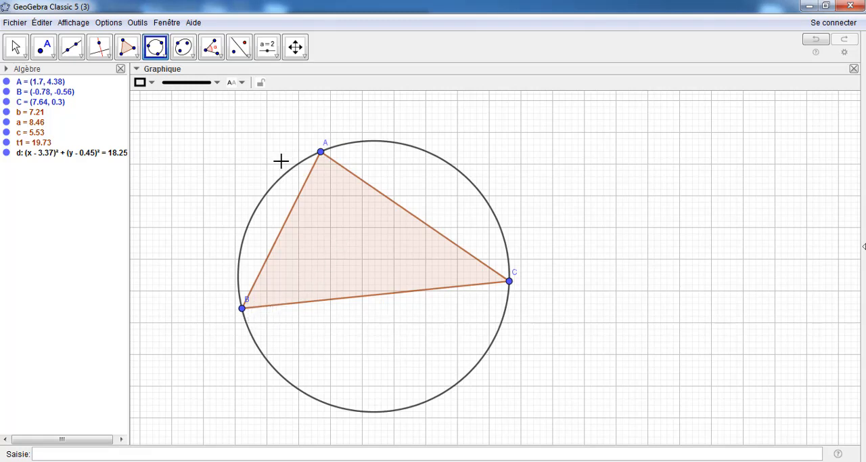
Construct the midpoints of sides AC and AB
left_click(81, 57)
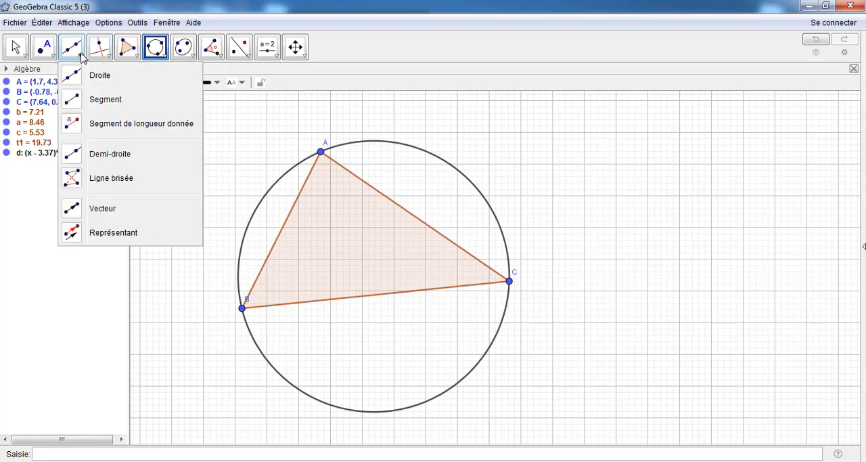
mouse_move(48, 57)
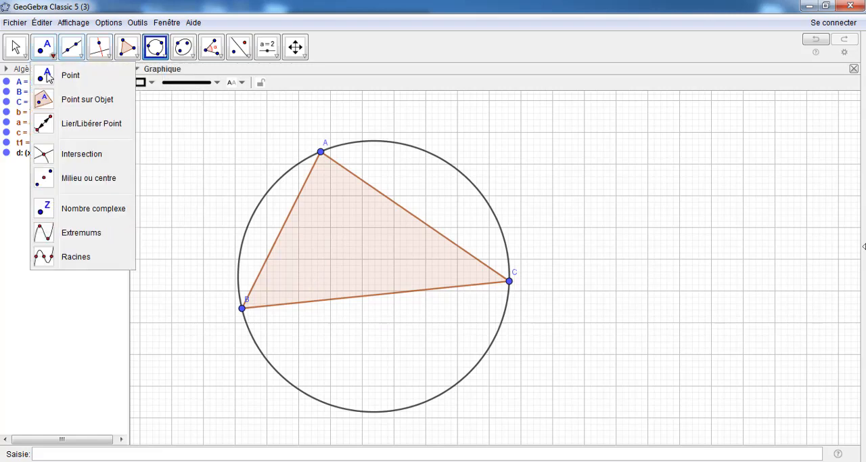
left_click(54, 178)
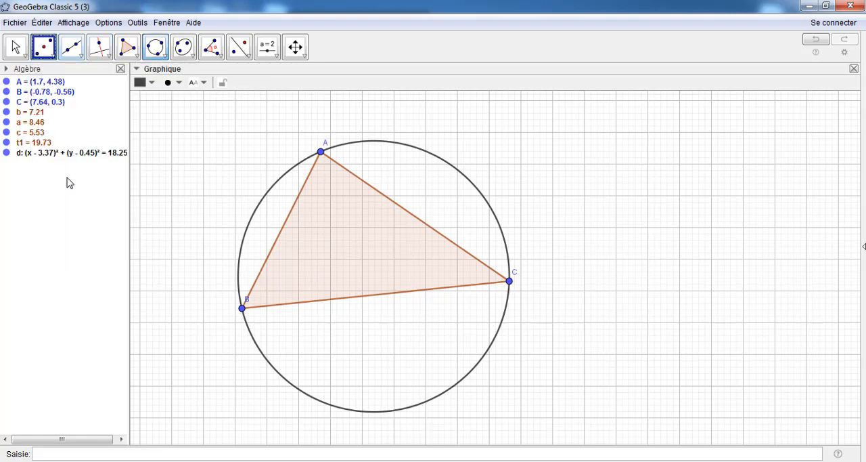
left_click(388, 199)
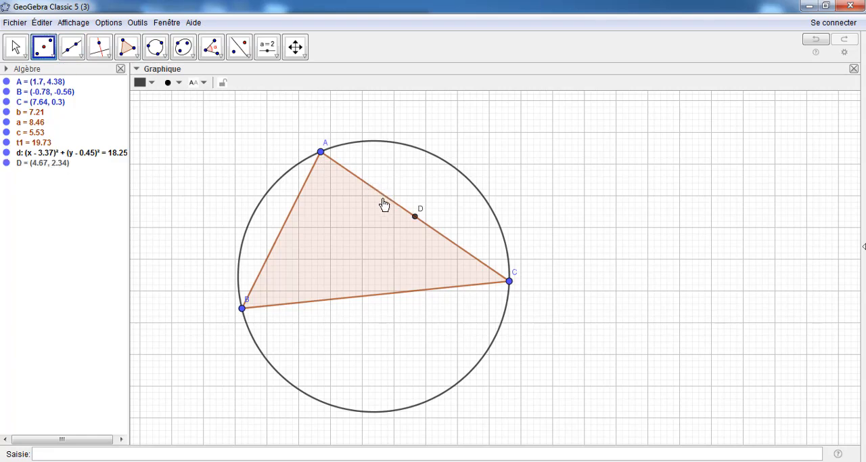
left_click(281, 234)
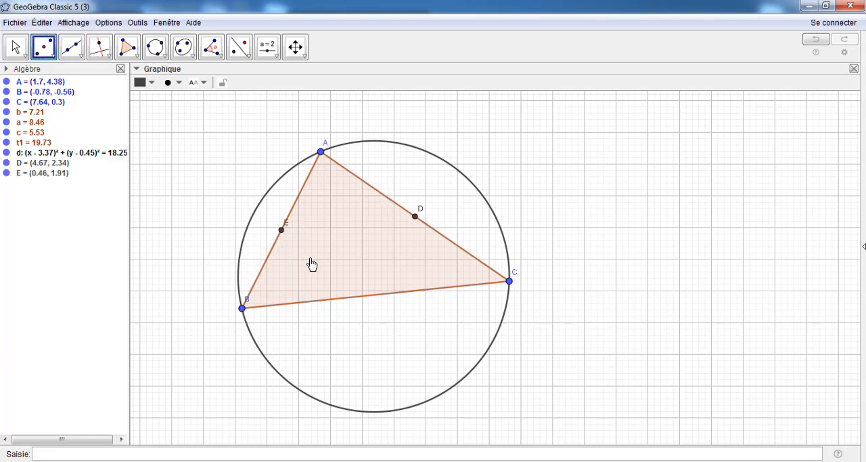
Draw the medians of the triangle as segments from C to midpoint E and from B to midpoint D
left_click(81, 57)
left_click(96, 99)
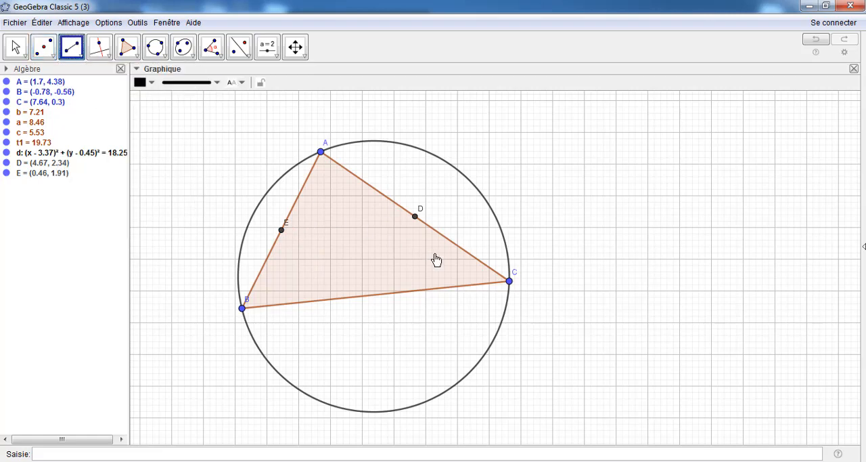
left_click(510, 282)
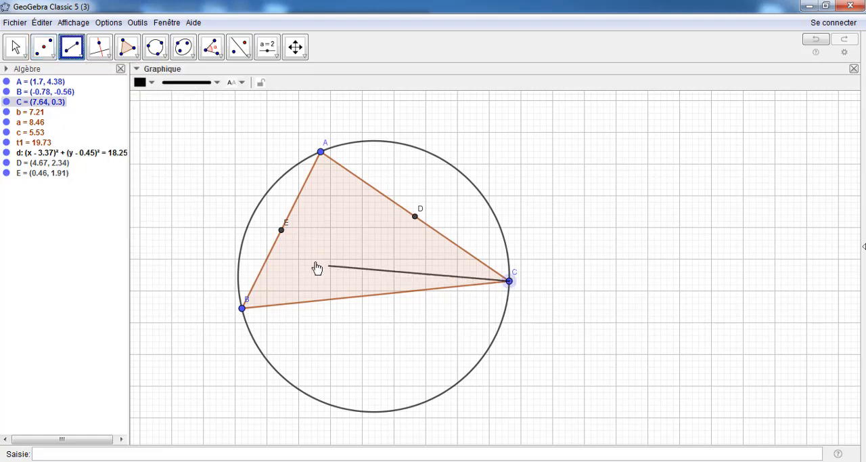
left_click(283, 231)
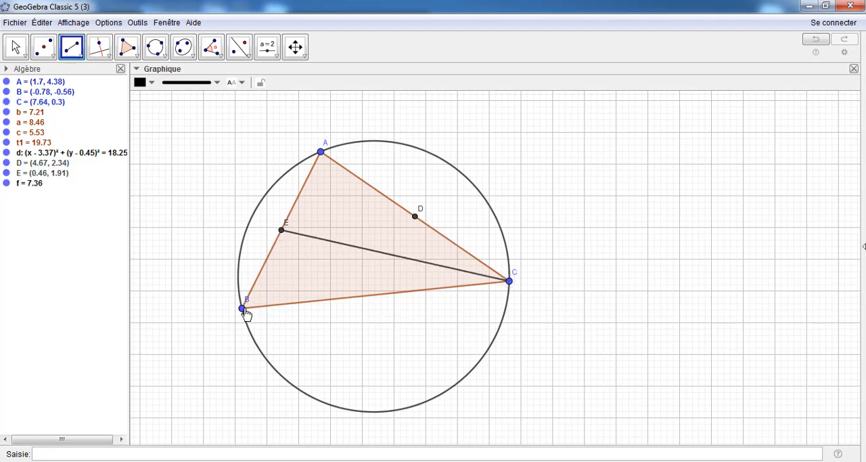
left_click(242, 308)
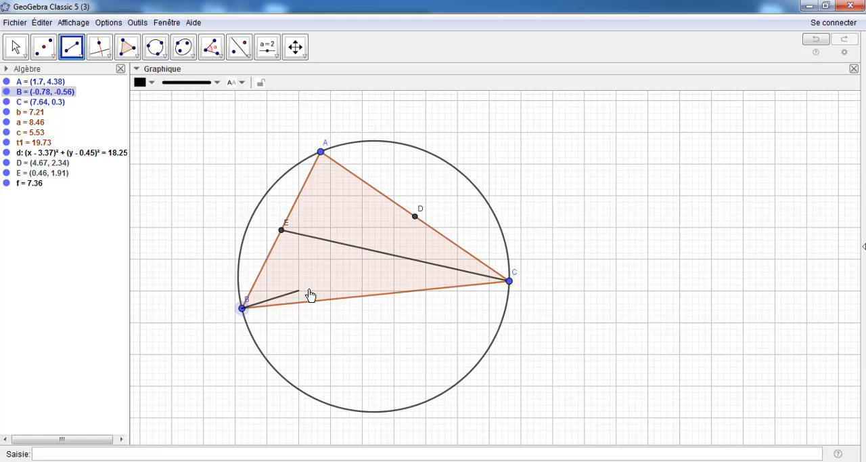
left_click(415, 218)
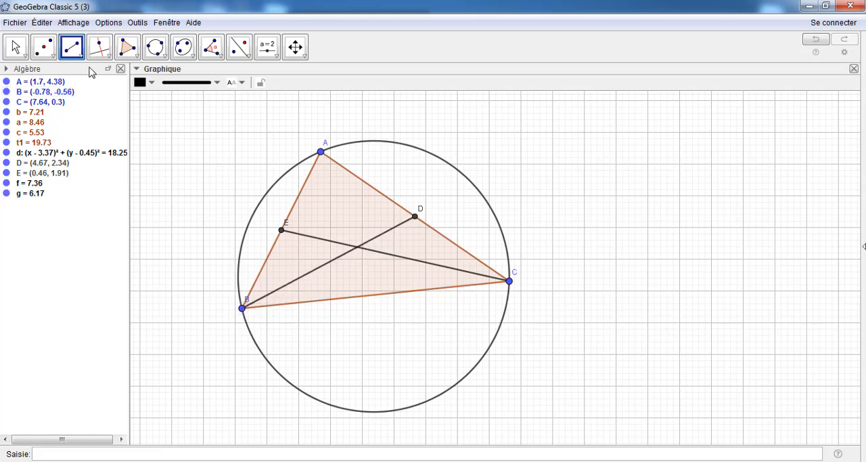
Create the intersection point of the two medians CE and BD
left_click(45, 49)
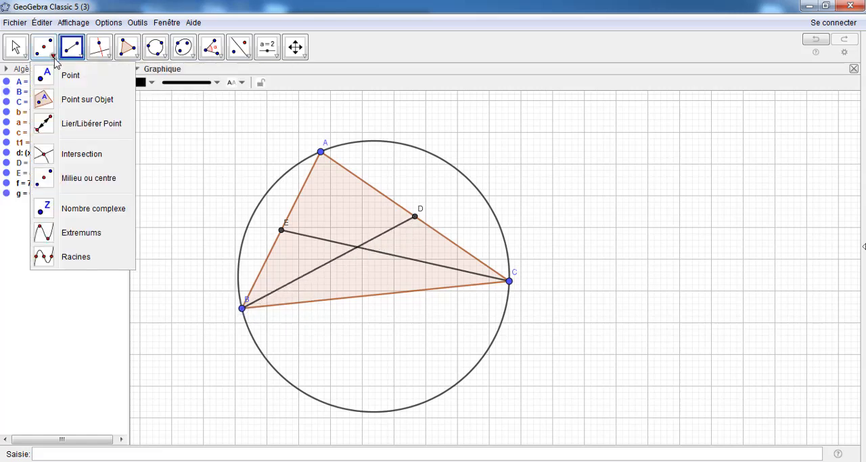
left_click(46, 154)
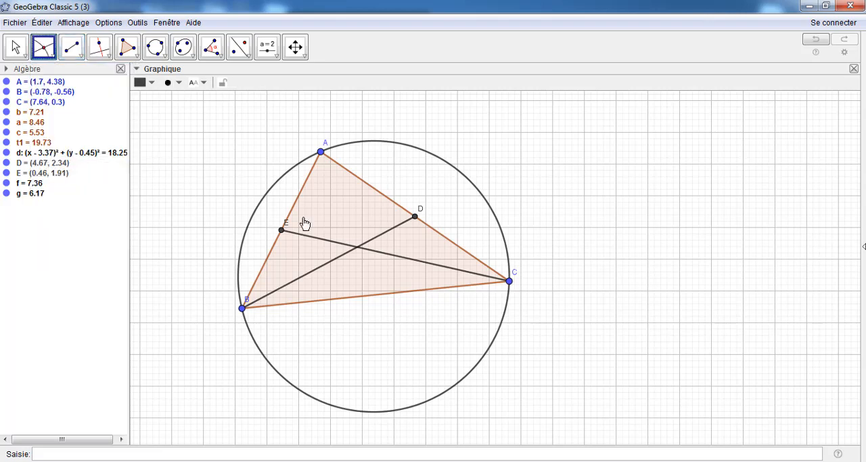
left_click(339, 245)
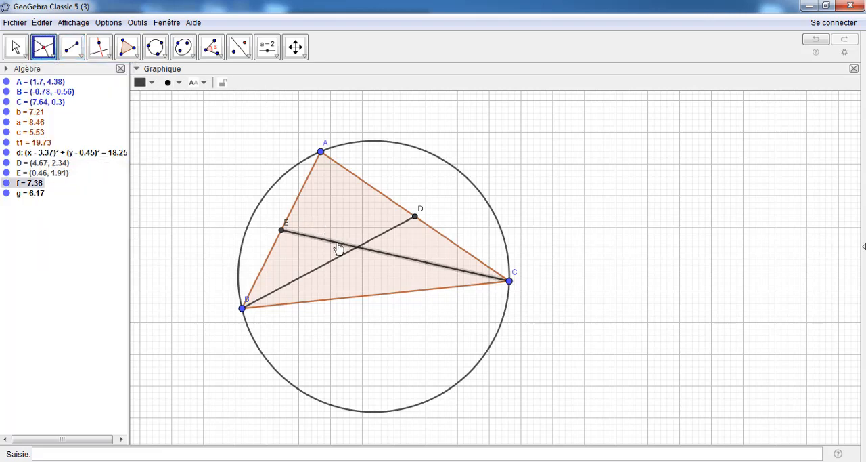
left_click(372, 243)
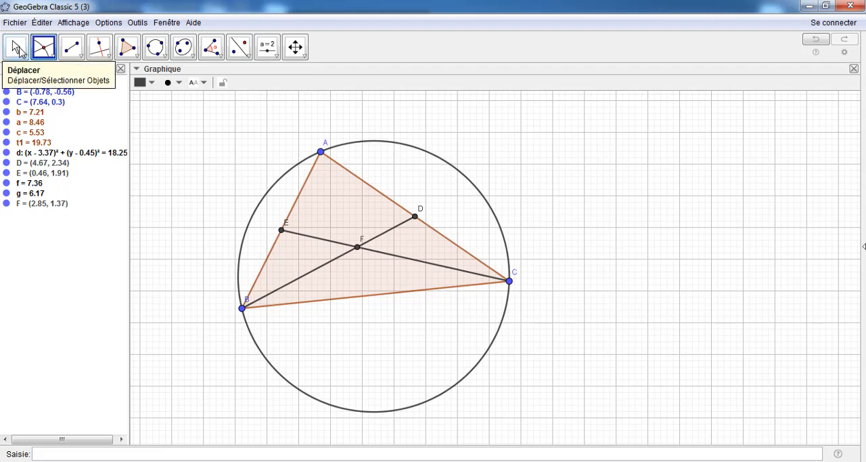
Rename the intersection point of the medians to G
left_click(18, 48)
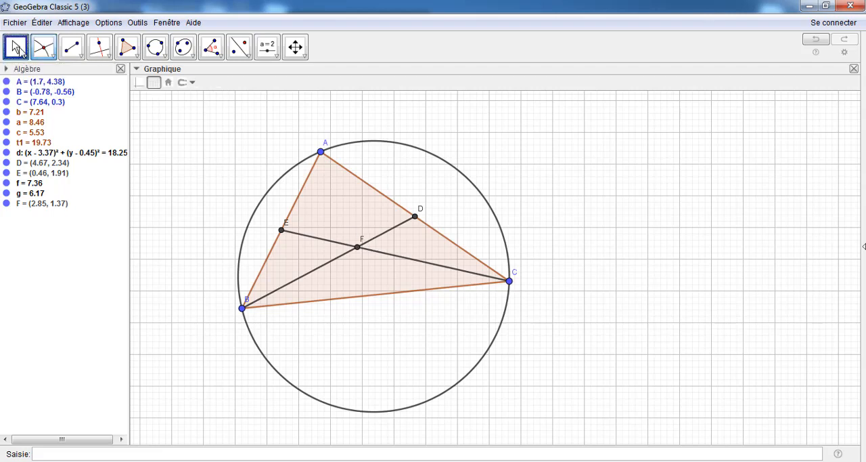
right_click(360, 245)
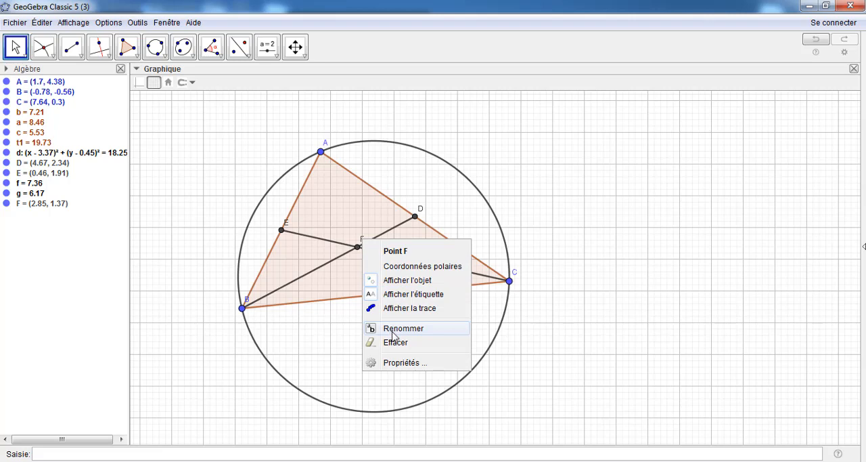
left_click(398, 329)
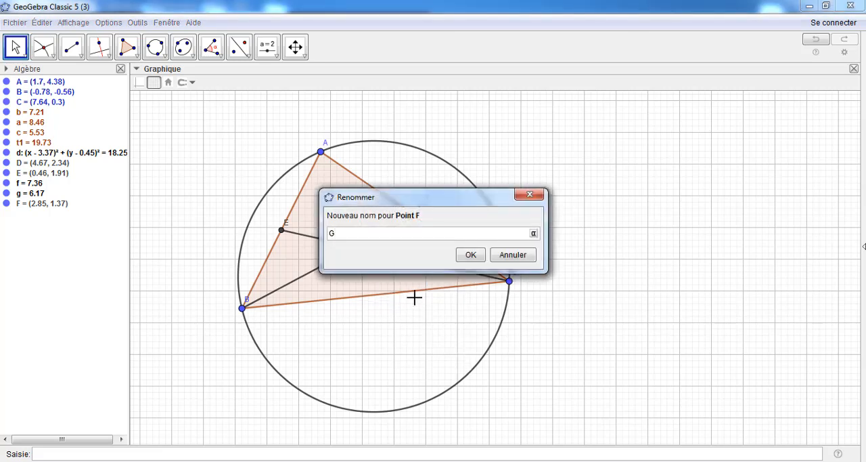
type("G")
left_click(471, 256)
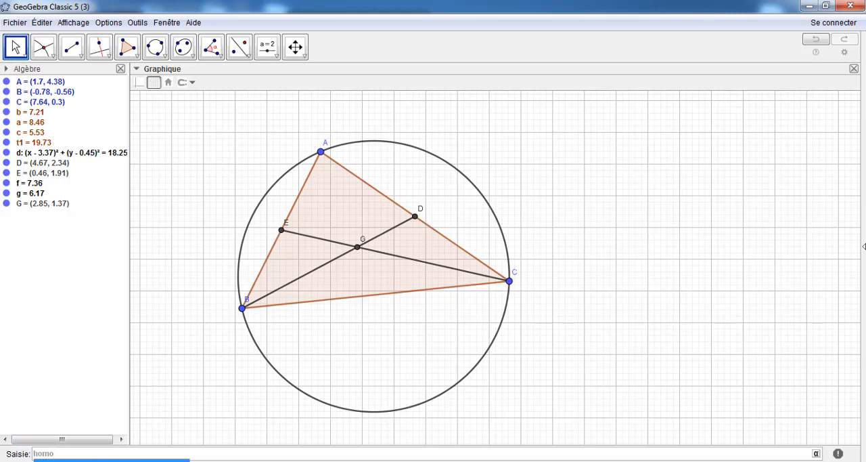
Insert the Homothétie(<Objet>, <Rapport>, <Centre>) command template for input and sort the algebra list by object type
key("Return")
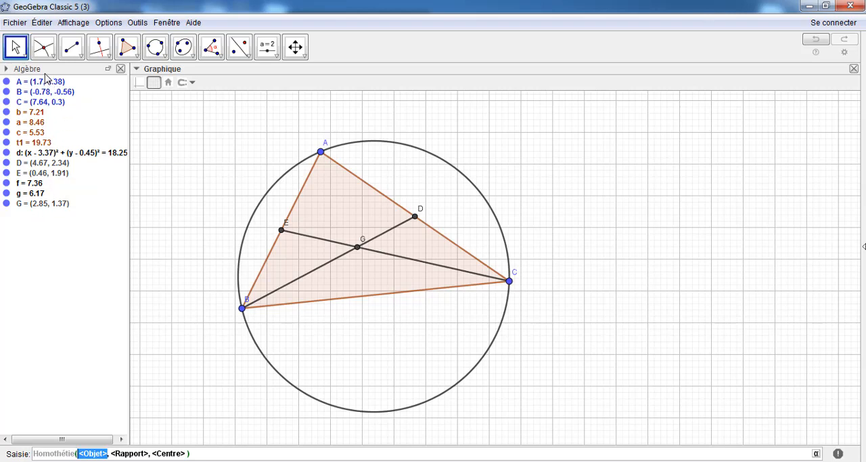
left_click(8, 71)
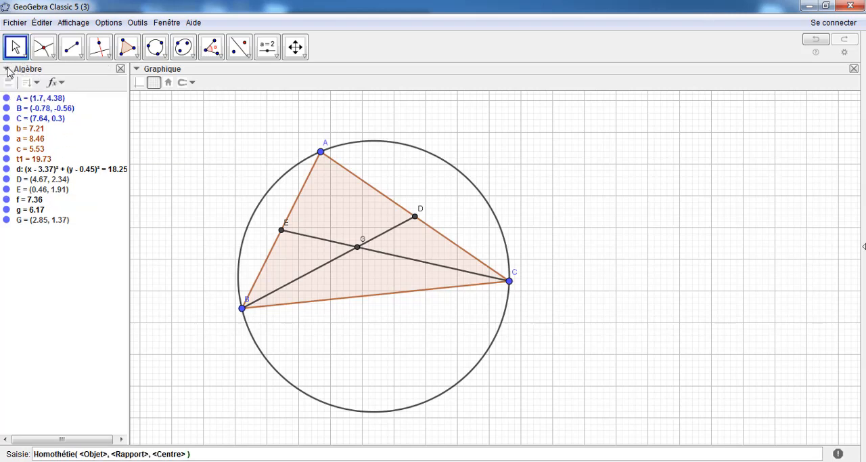
left_click(33, 83)
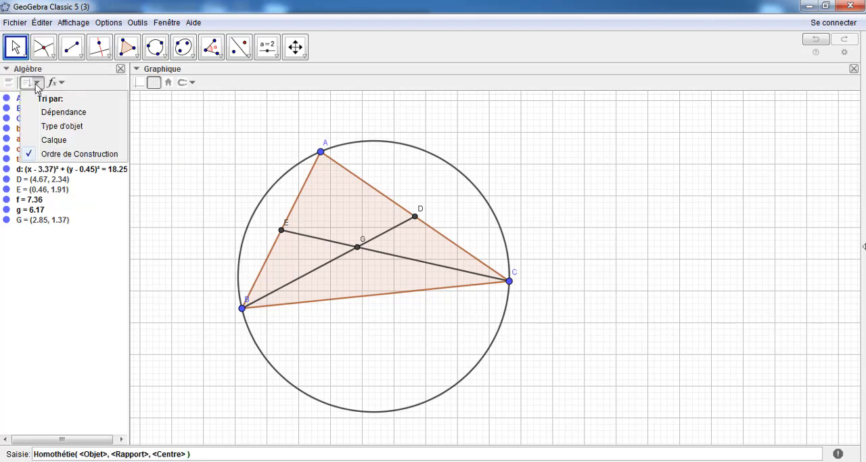
left_click(54, 127)
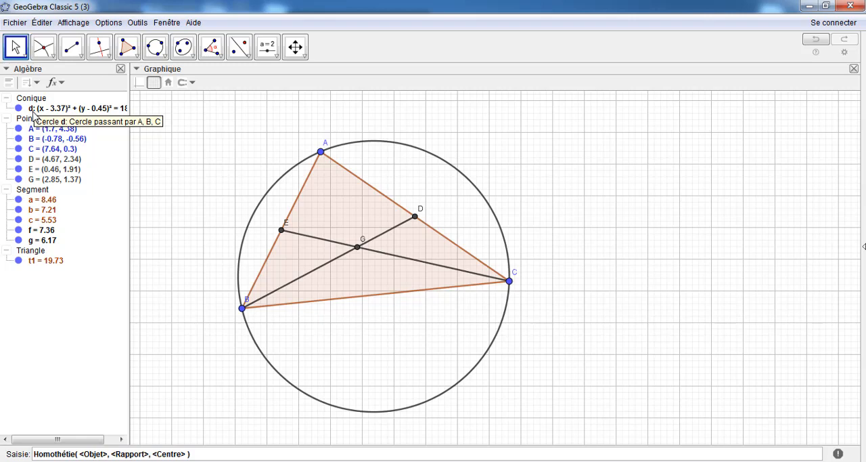
Create the image of circumcircle d under the homothety with ratio -1/2 and centre G, using Homothétie(d, -1/2, G)
left_click(100, 455)
left_click_drag(105, 454, 88, 454)
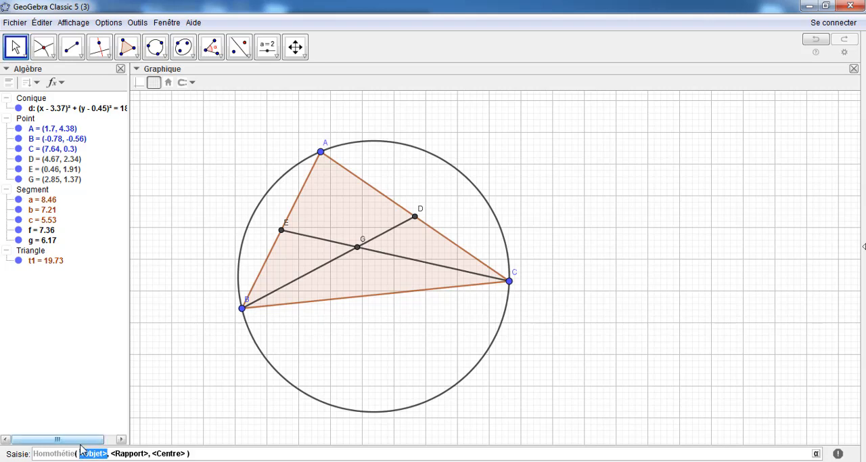
key("BackSpace")
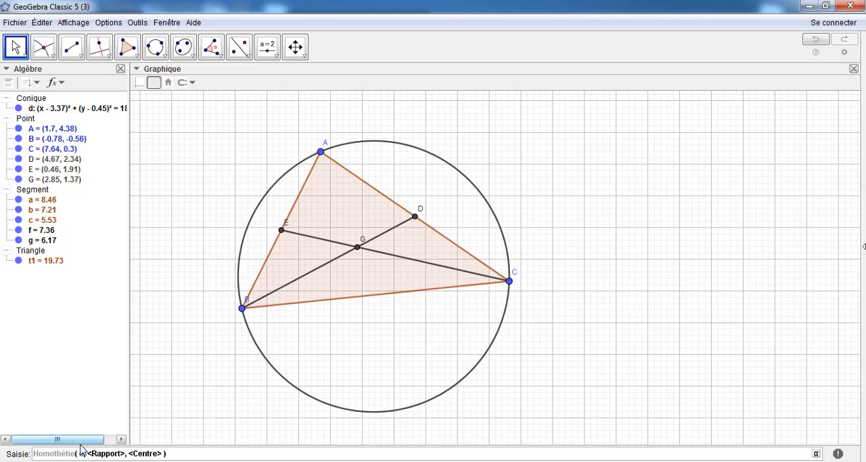
key("Tab")
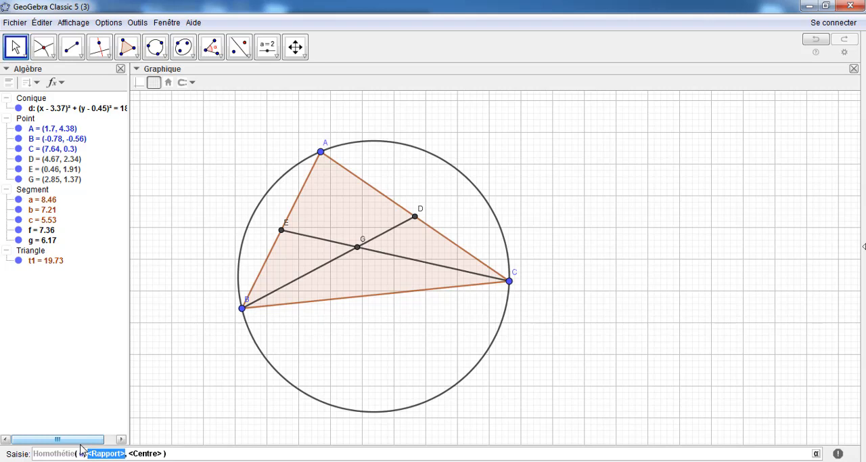
key("BackSpace")
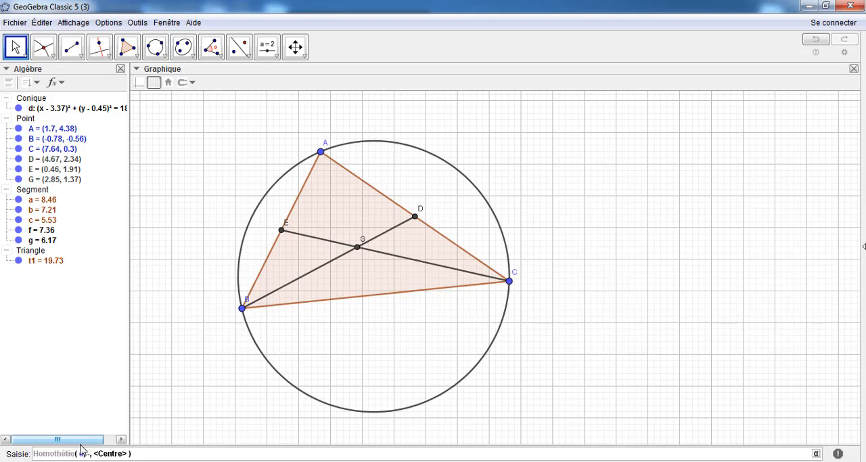
type("-1/2")
key("Tab")
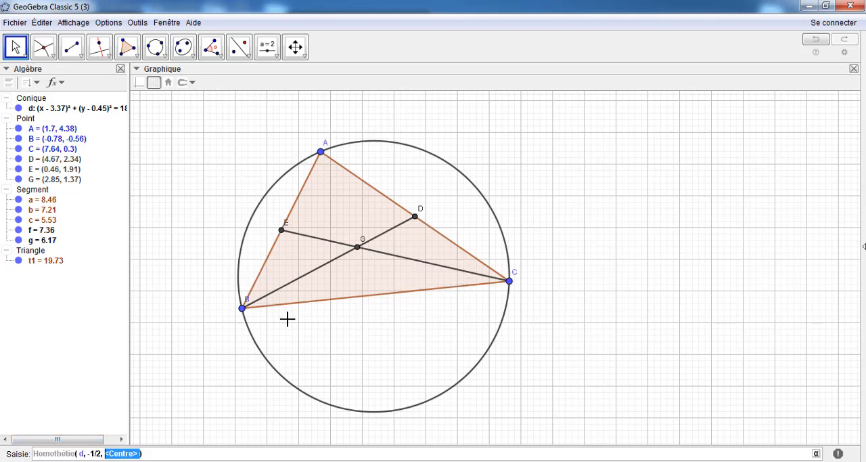
type("G")
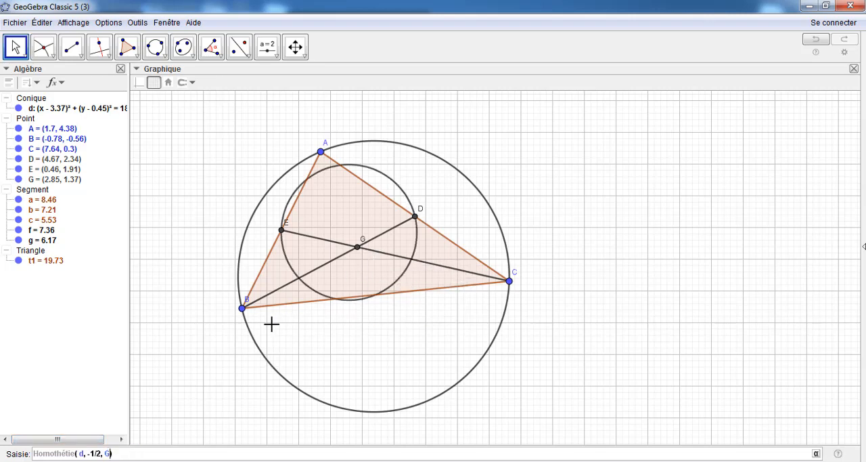
key("Return")
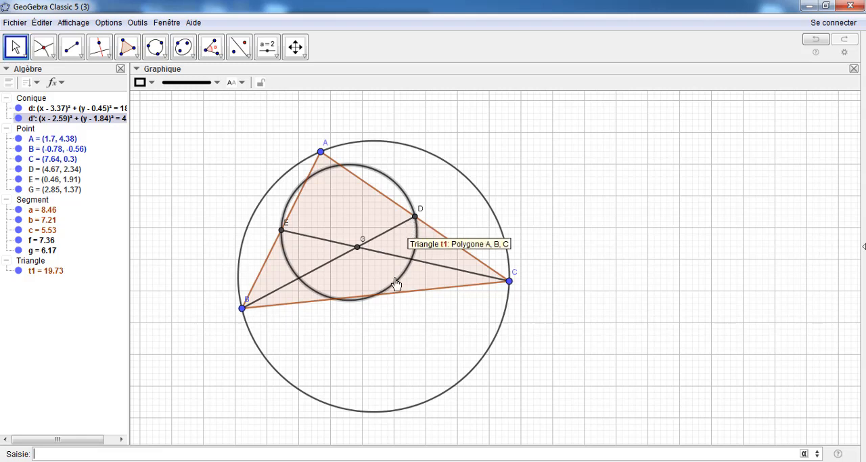
Move vertex A down to about (1.66, 3.9) and construct the midpoint of side BC
left_click(24, 49)
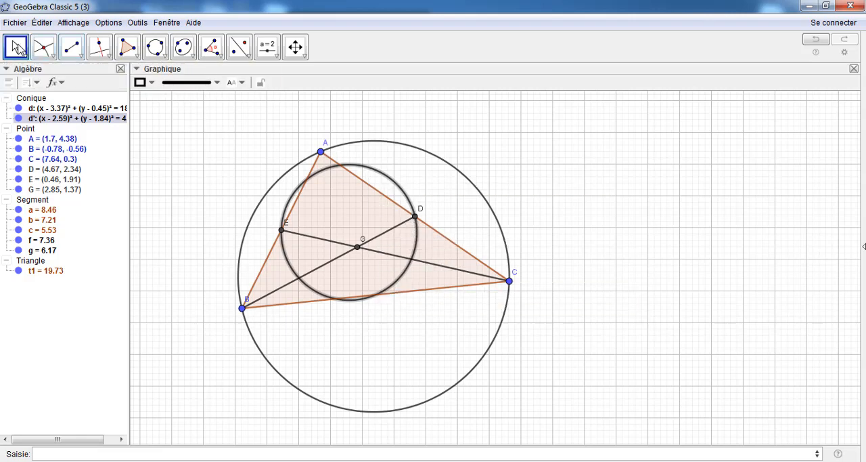
left_click_drag(321, 154, 322, 172)
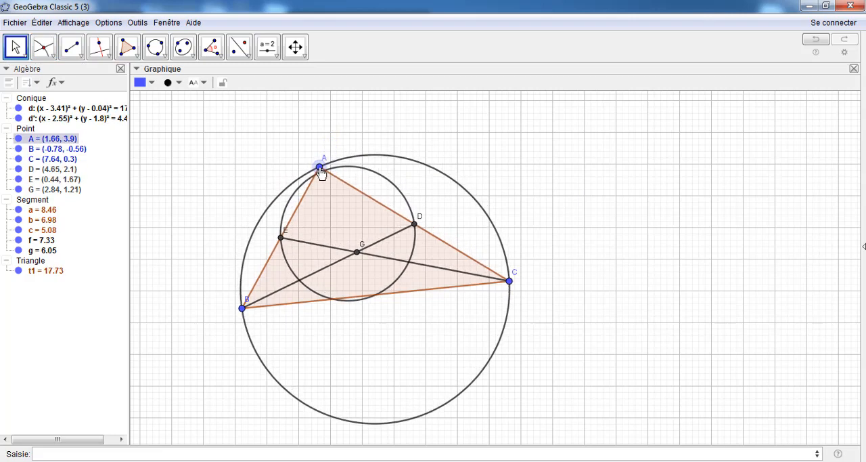
left_click(53, 56)
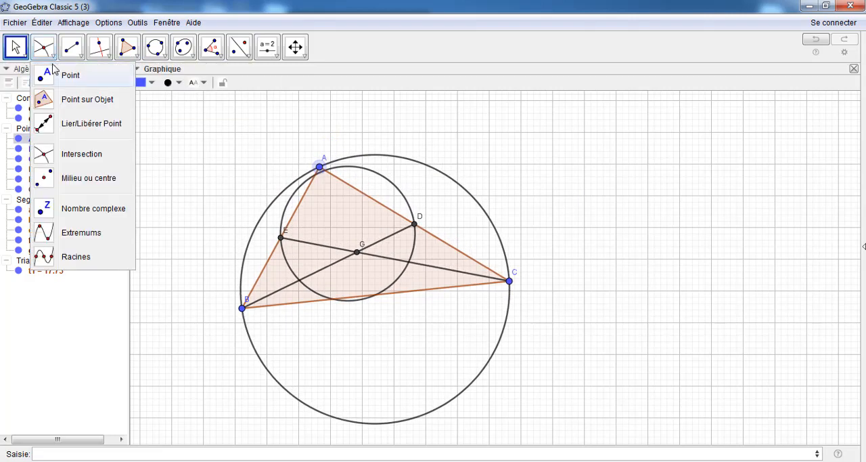
left_click(55, 178)
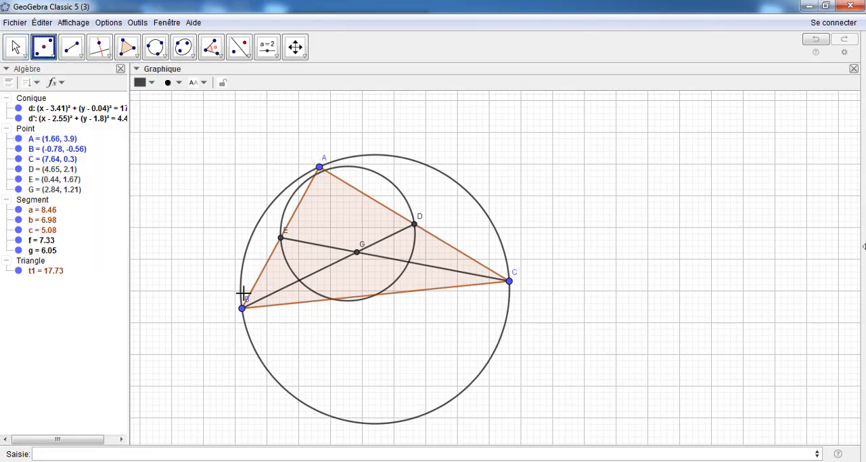
left_click(403, 294)
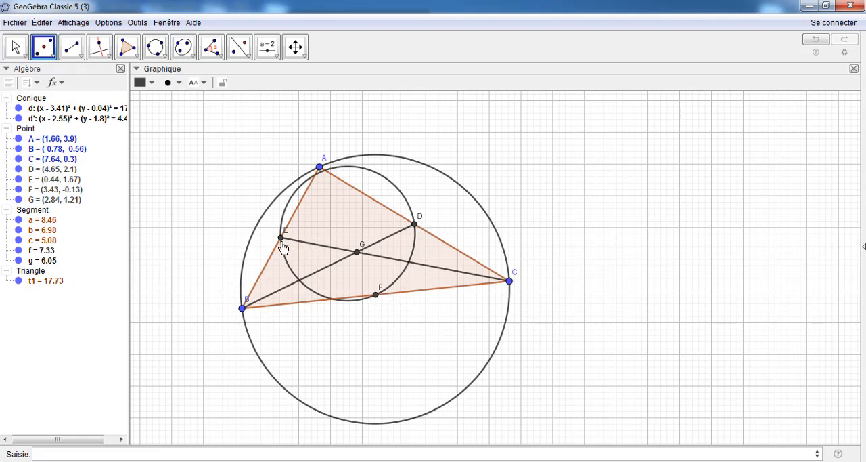
Test the figure by moving its vertices, leaving A at about (1.68, 3.66), B at (0.68, -0.96) and C at (8.56, 0.96)
left_click(25, 53)
left_click_drag(320, 168, 360, 146)
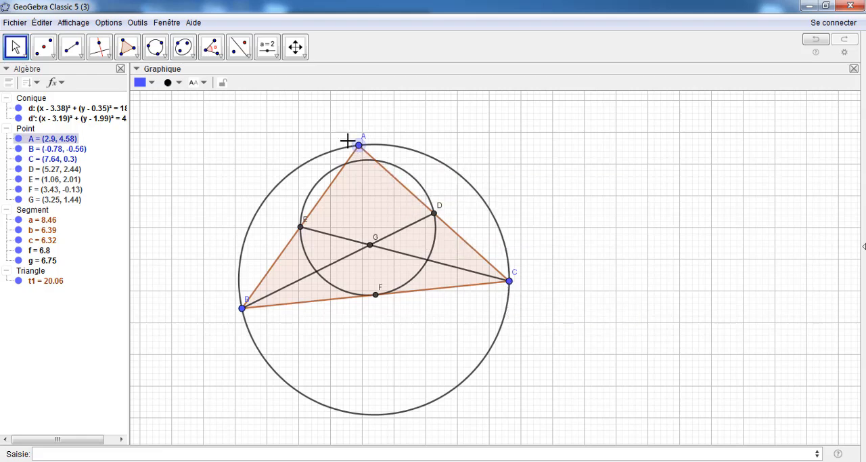
left_click_drag(242, 309, 289, 321)
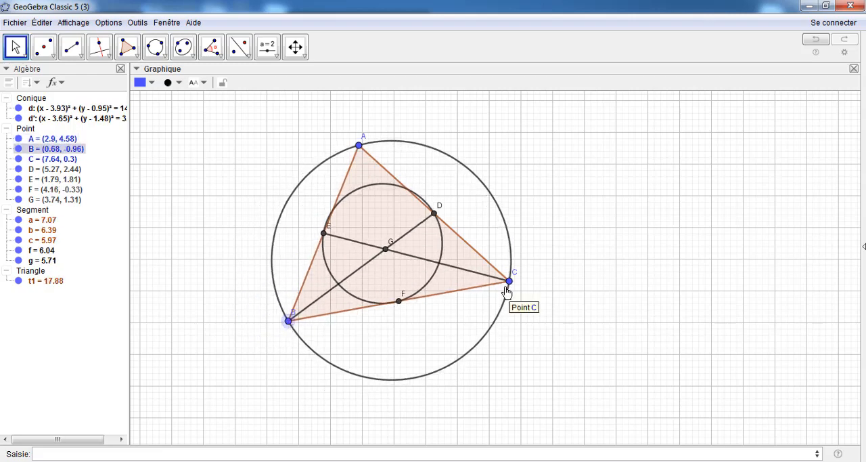
left_click_drag(509, 280, 540, 266)
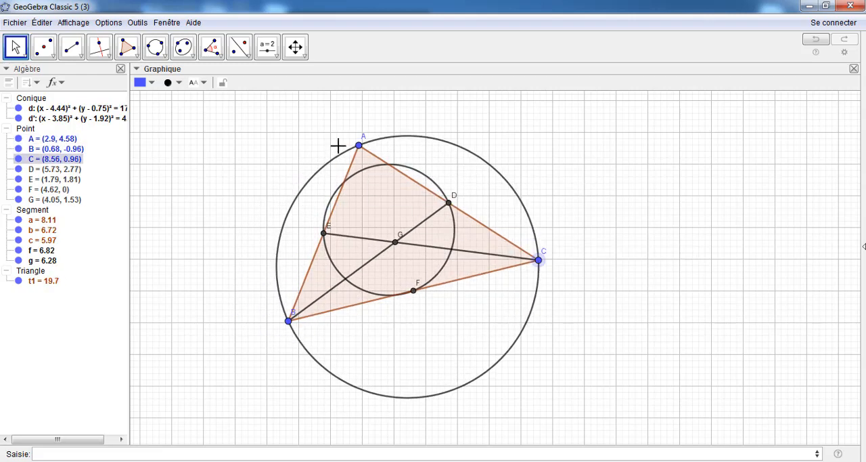
left_click_drag(360, 146, 322, 179)
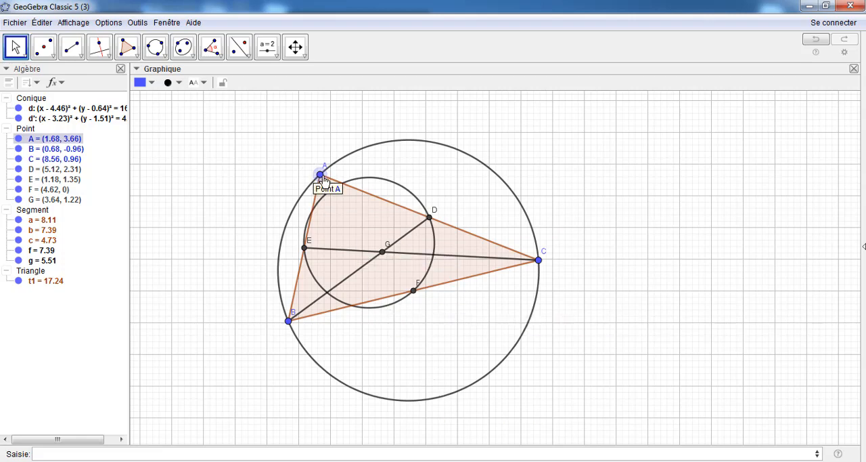
Construct the three altitudes of triangle ABC as perpendiculars from A to BC, from C to AB, and from B to AC
left_click(99, 46)
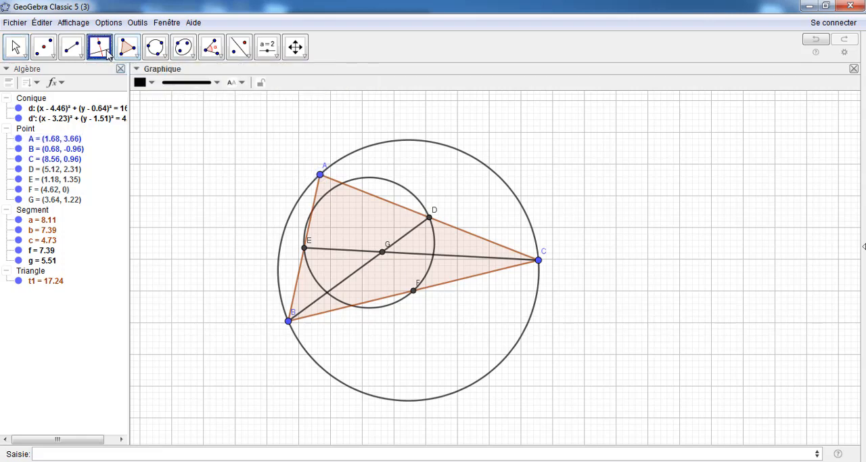
left_click(321, 176)
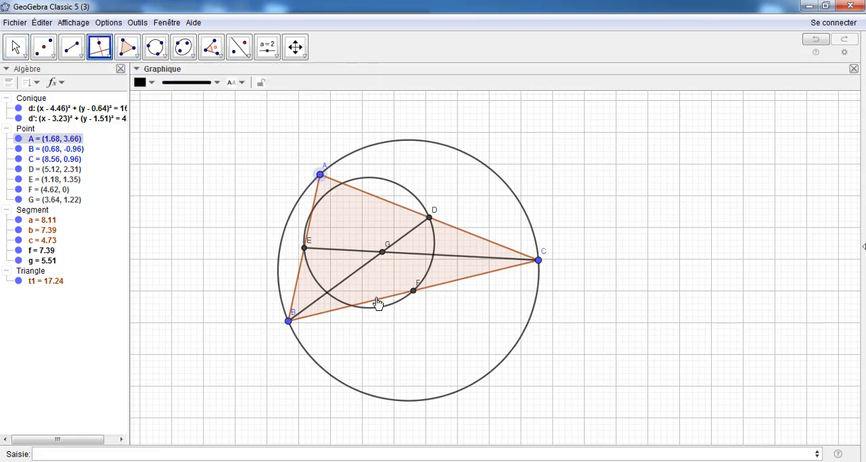
left_click(380, 303)
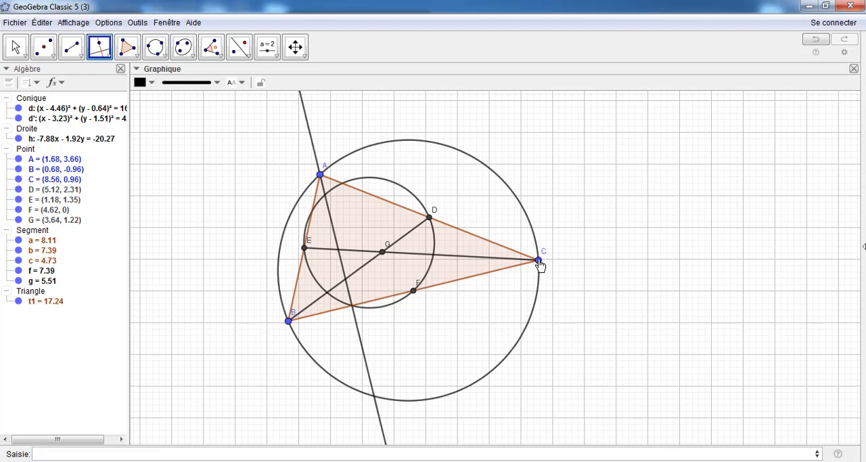
left_click(539, 261)
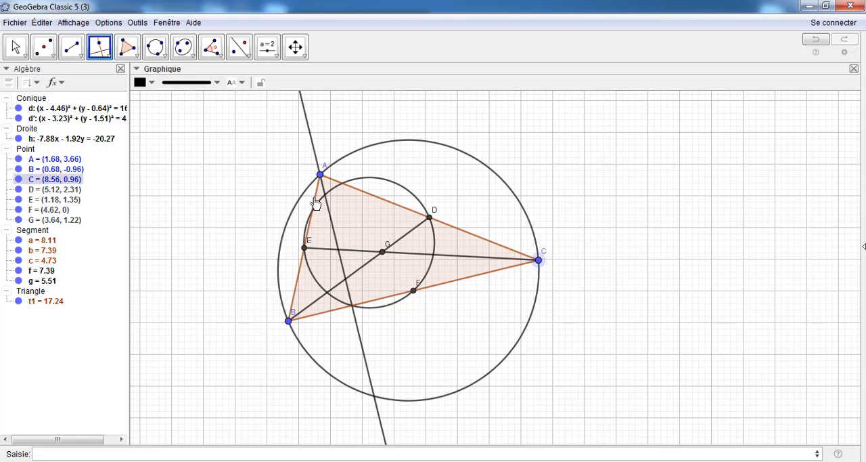
left_click(316, 197)
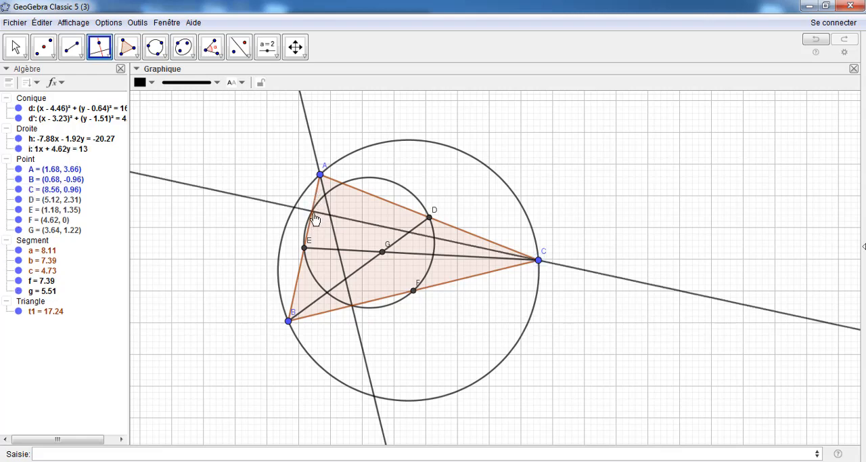
left_click(289, 321)
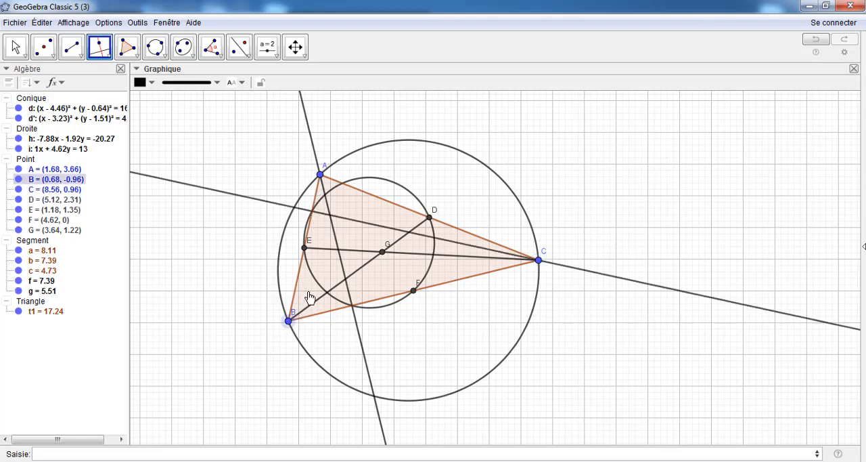
left_click(358, 192)
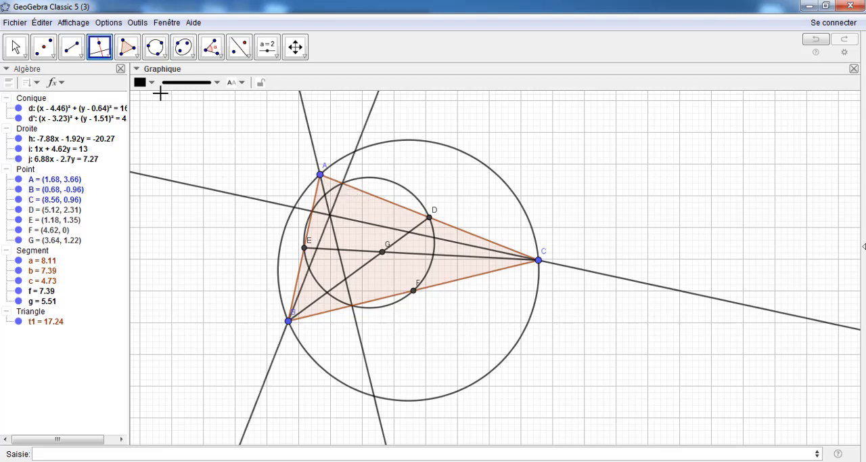
Move vertex A up to about (1.92, 4.36) to test the figure with the altitudes
key("Escape")
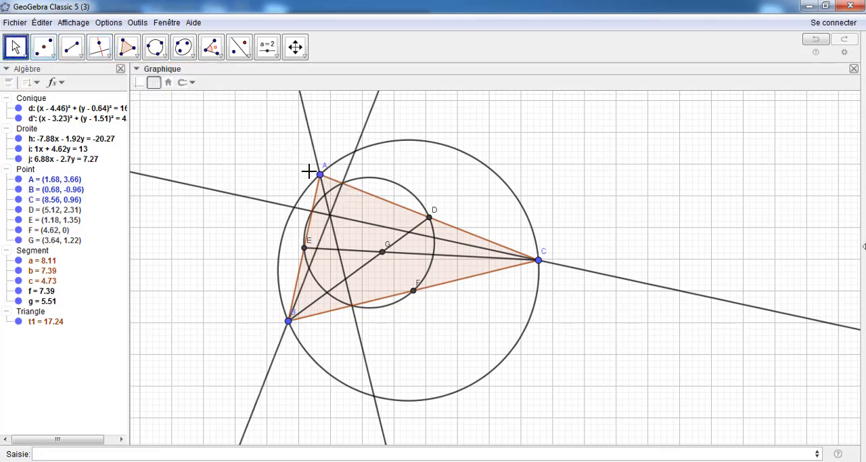
left_click(320, 175)
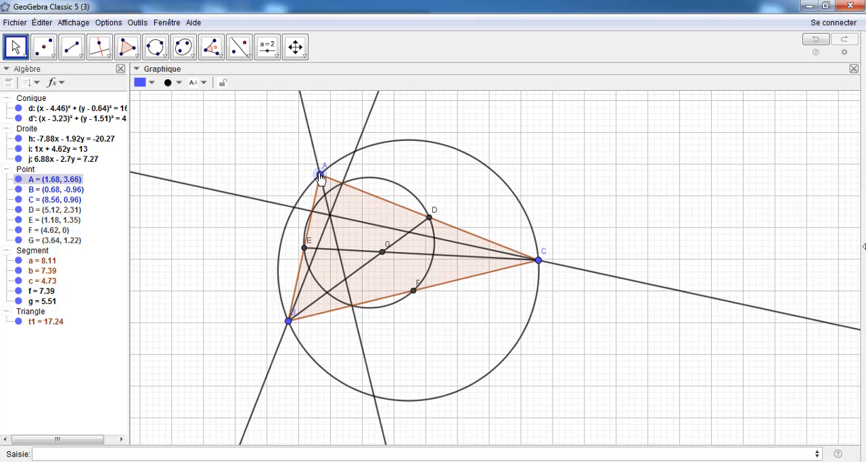
left_click_drag(320, 175, 329, 156)
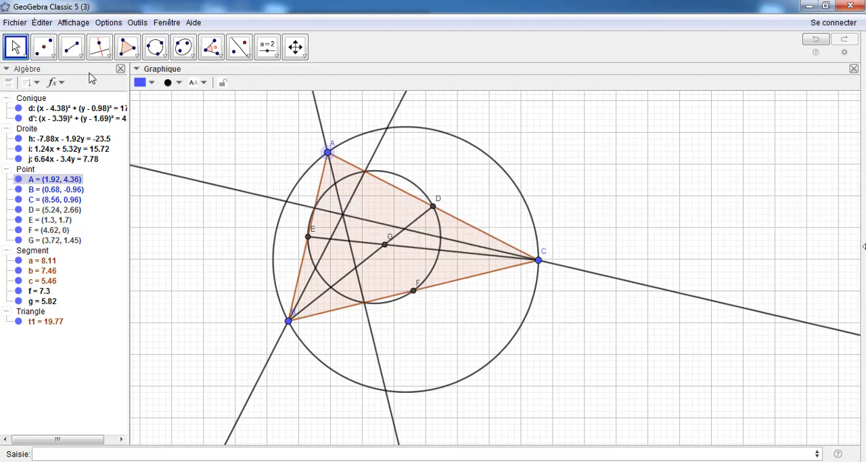
Mark the orthocentre at the intersection of the altitudes and shift its label slightly away from the point
left_click(44, 49)
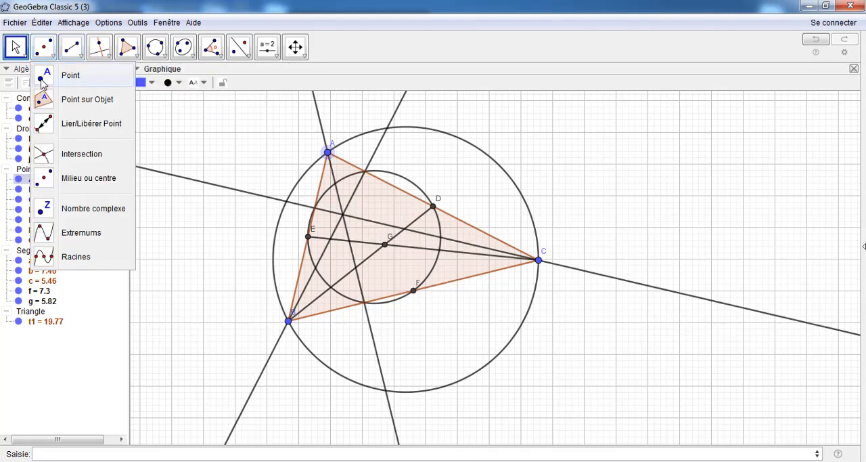
left_click(49, 155)
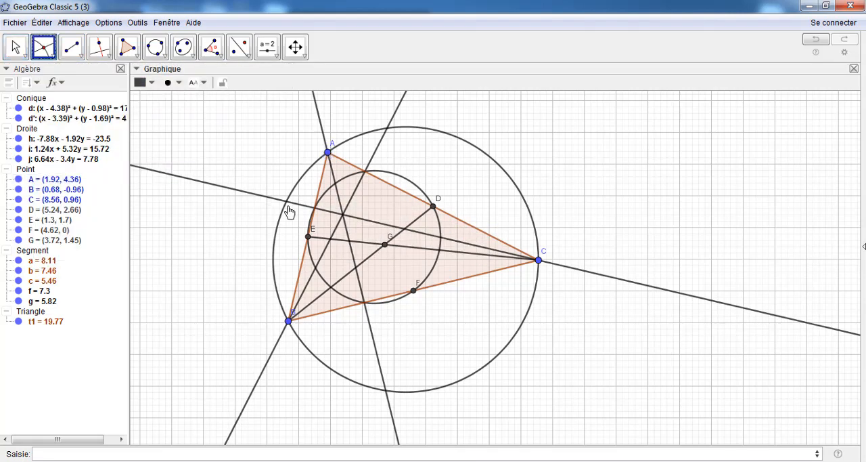
left_click(343, 215)
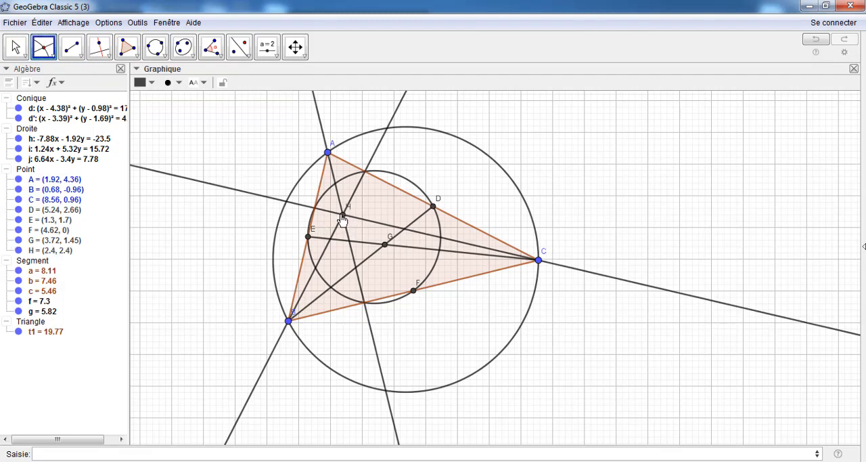
left_click(17, 51)
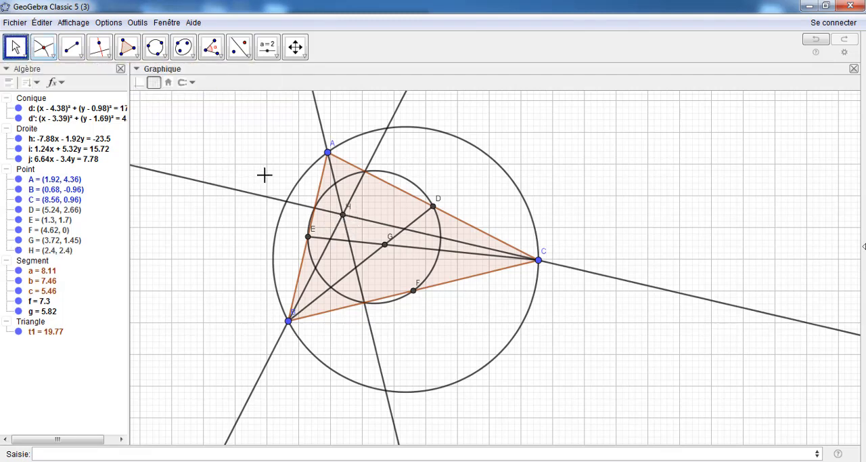
left_click(356, 212)
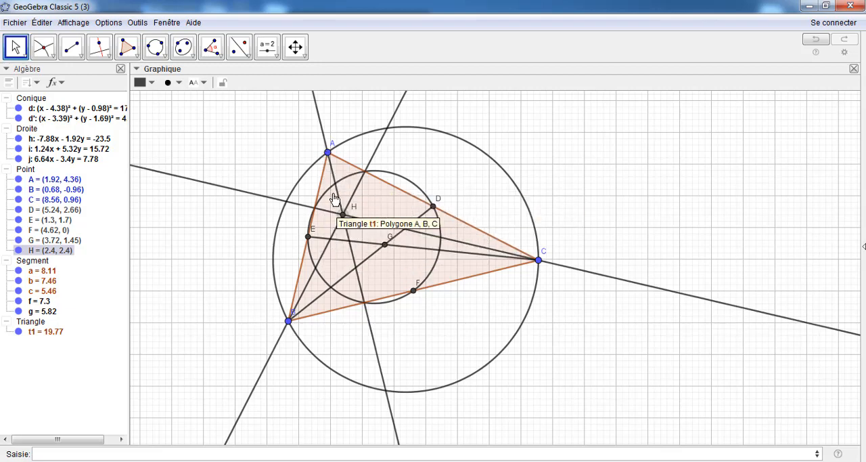
Mark the intersection points of the small circle d' with the altitude from A
left_click(44, 46)
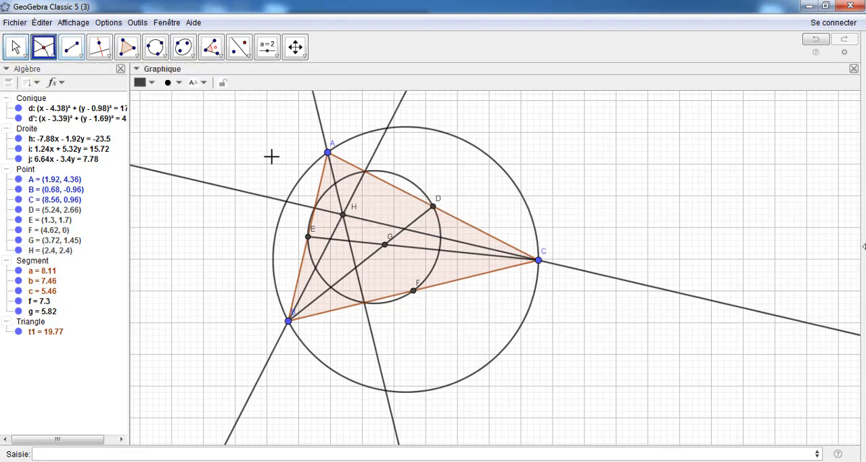
left_click(348, 183)
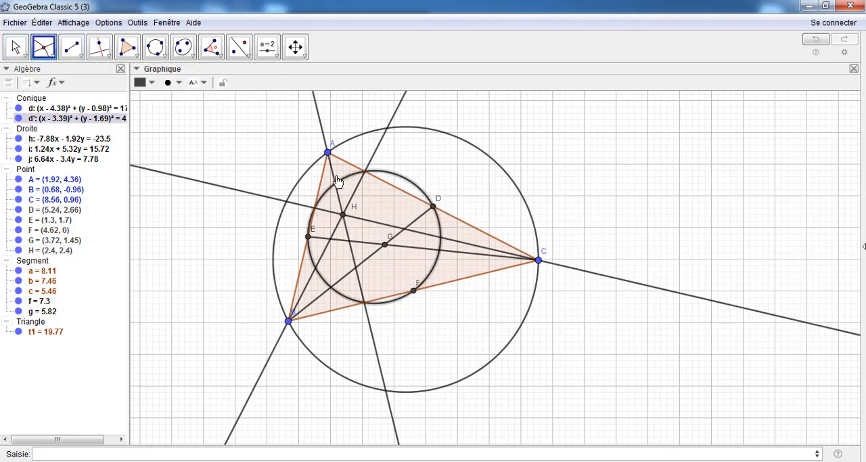
left_click(333, 177)
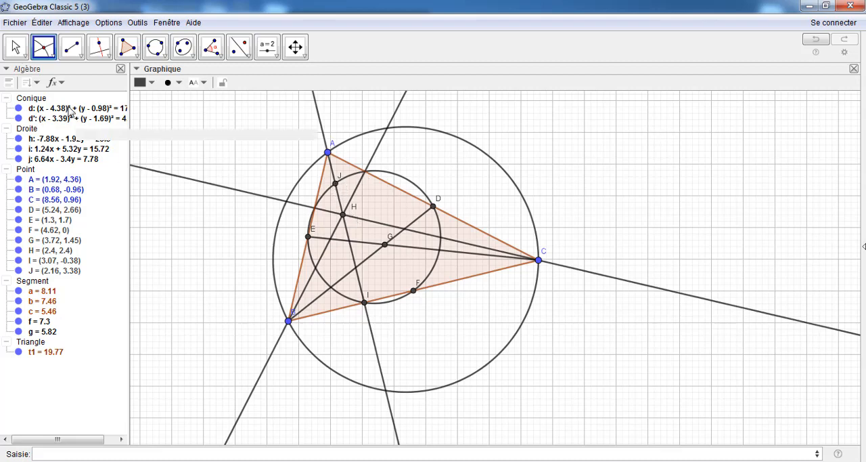
Construct the midpoint between vertex C and orthocentre H
left_click(47, 54)
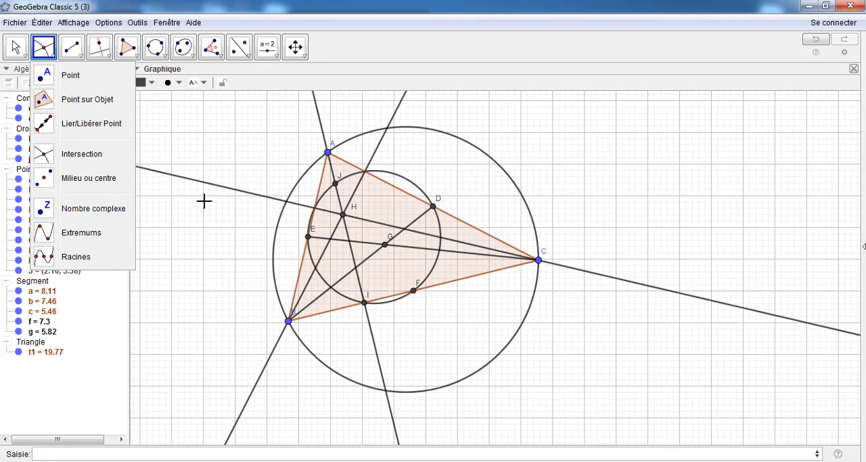
left_click(50, 181)
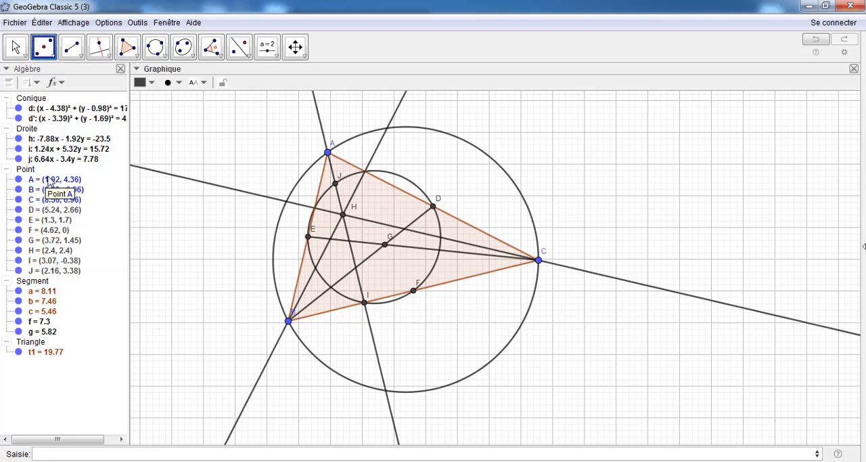
left_click(538, 260)
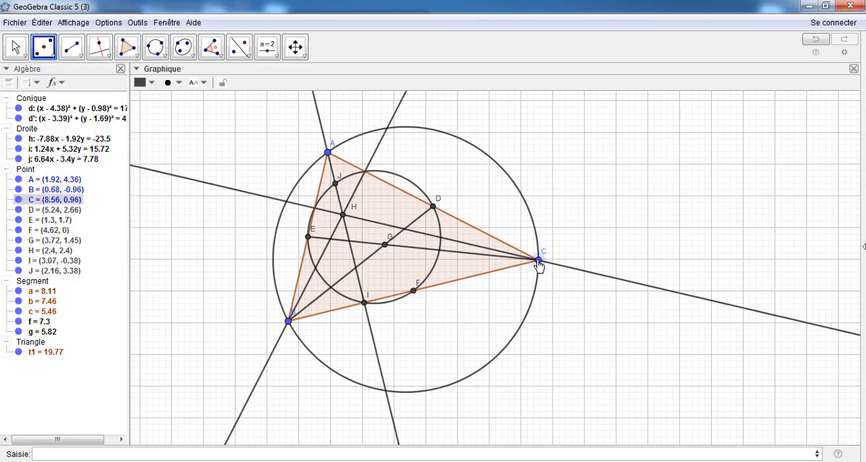
left_click(344, 215)
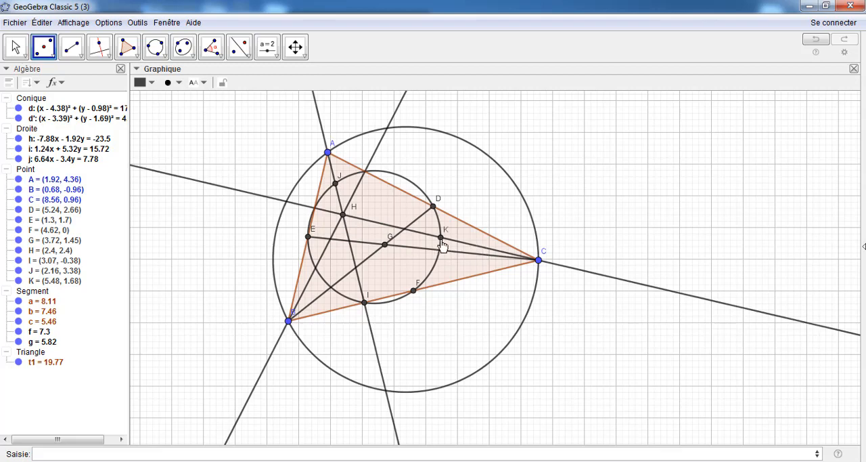